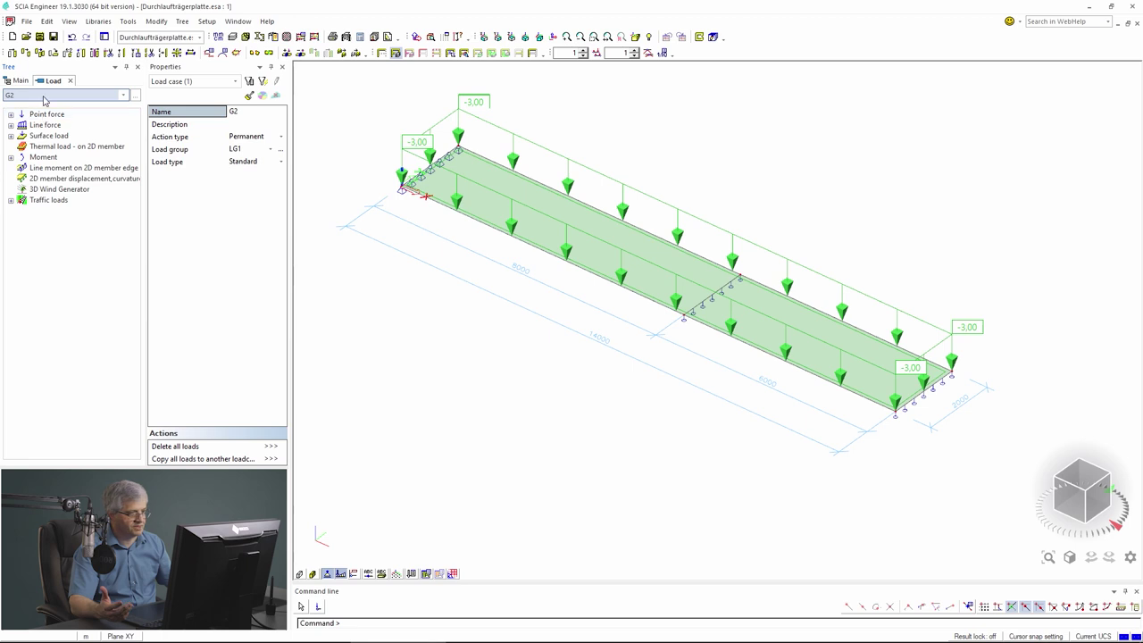
# Step: Display the loads of load cases Q1 and Q2 in turn, close the load service and switch off the load display
pyautogui.click(39, 125)
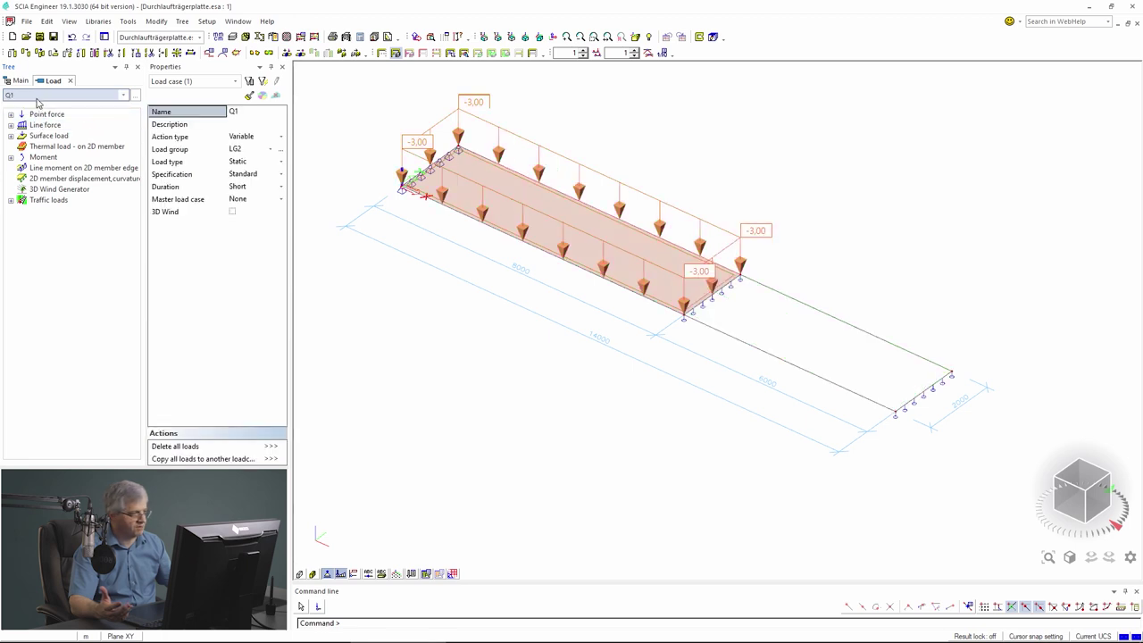
pyautogui.click(41, 94)
pyautogui.click(36, 125)
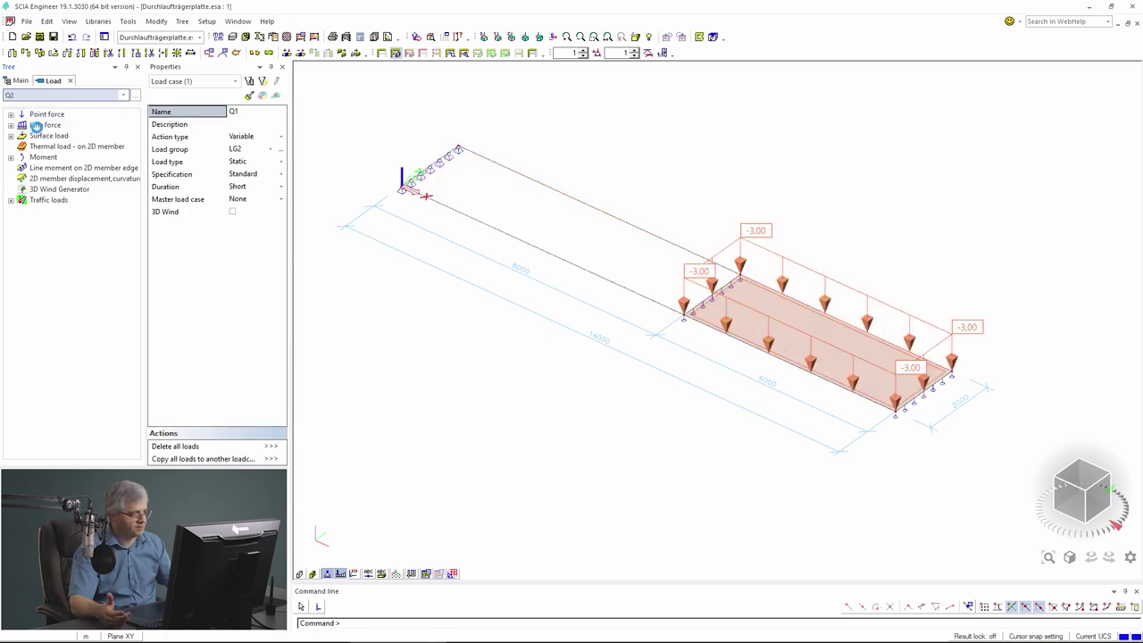
pyautogui.click(70, 81)
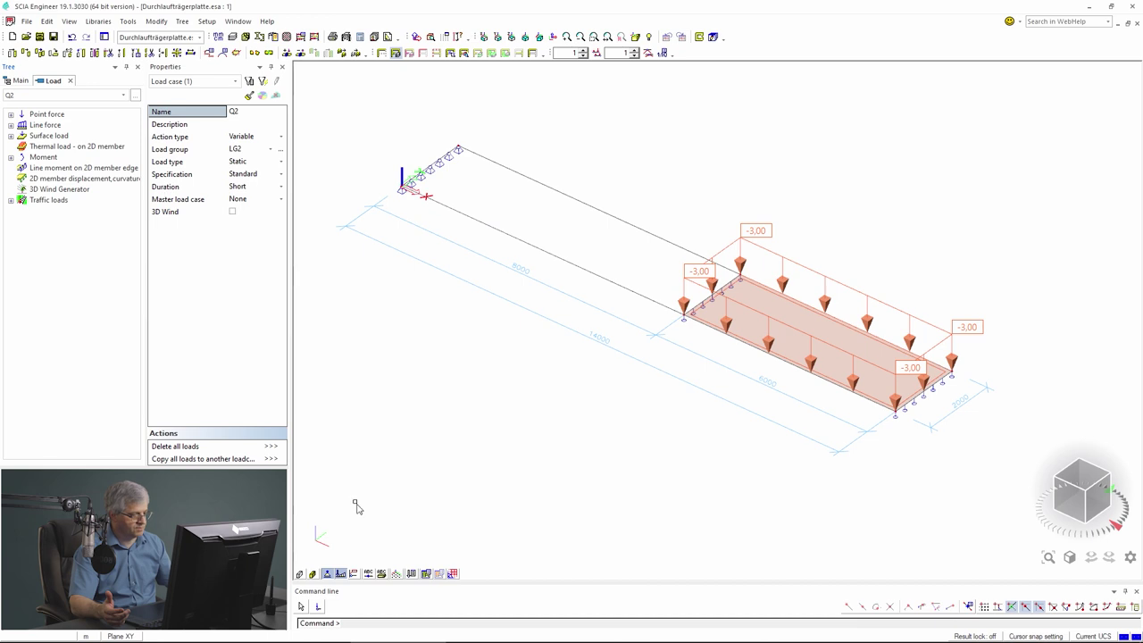
pyautogui.click(340, 575)
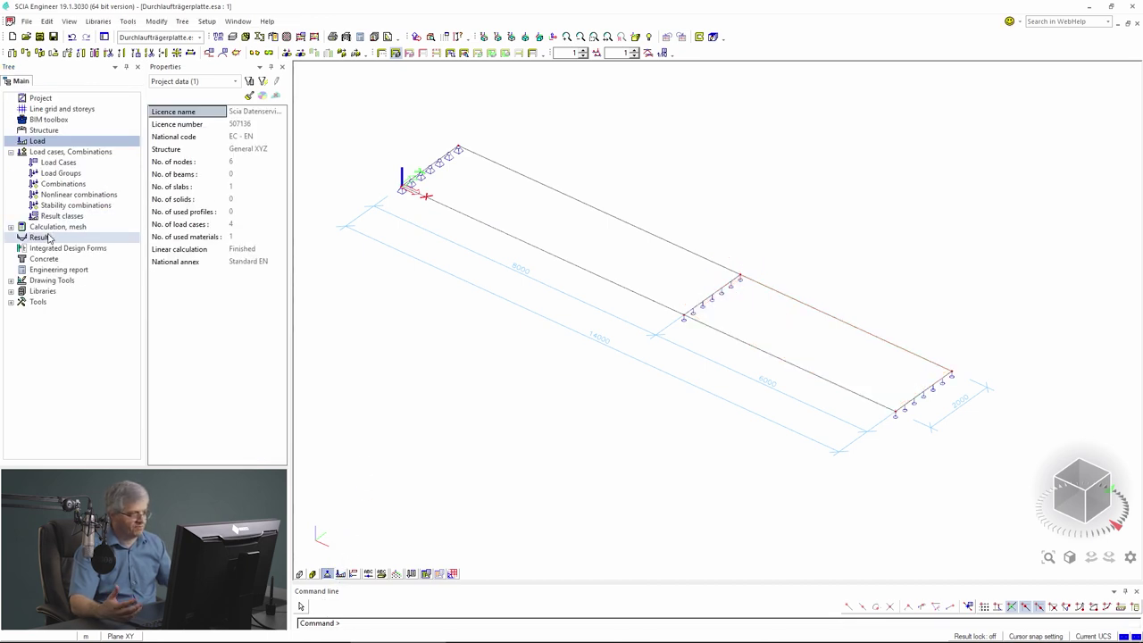
# Step: Open the Code dependent deflection check from the concrete reinforcement checks (ULS+SLS) and select its Type of selection property
pyautogui.click(47, 261)
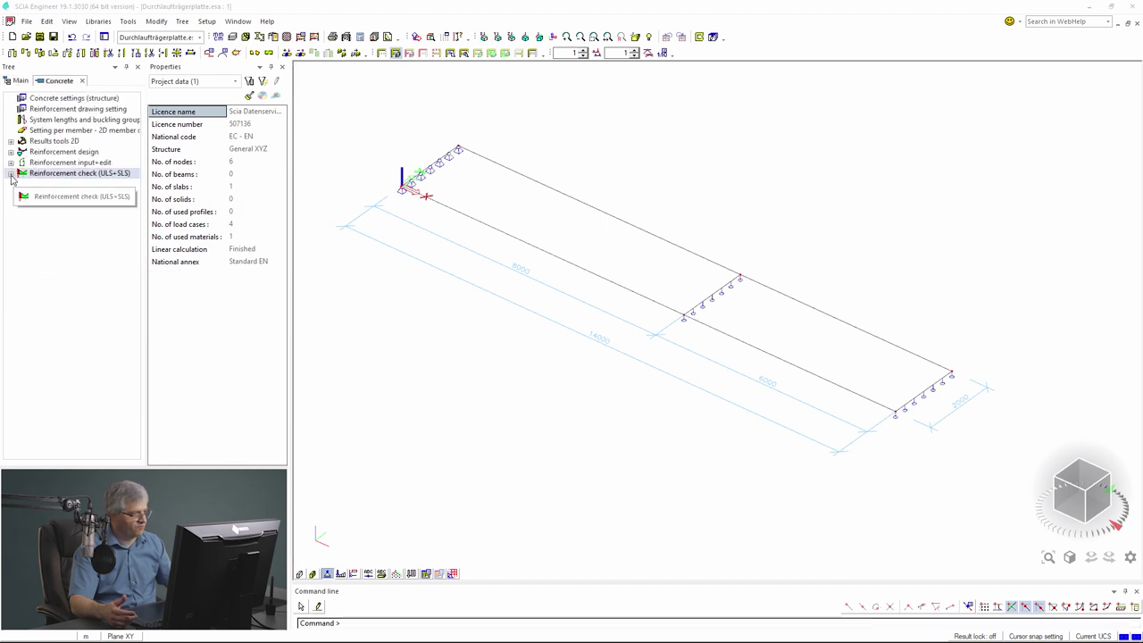
pyautogui.click(10, 175)
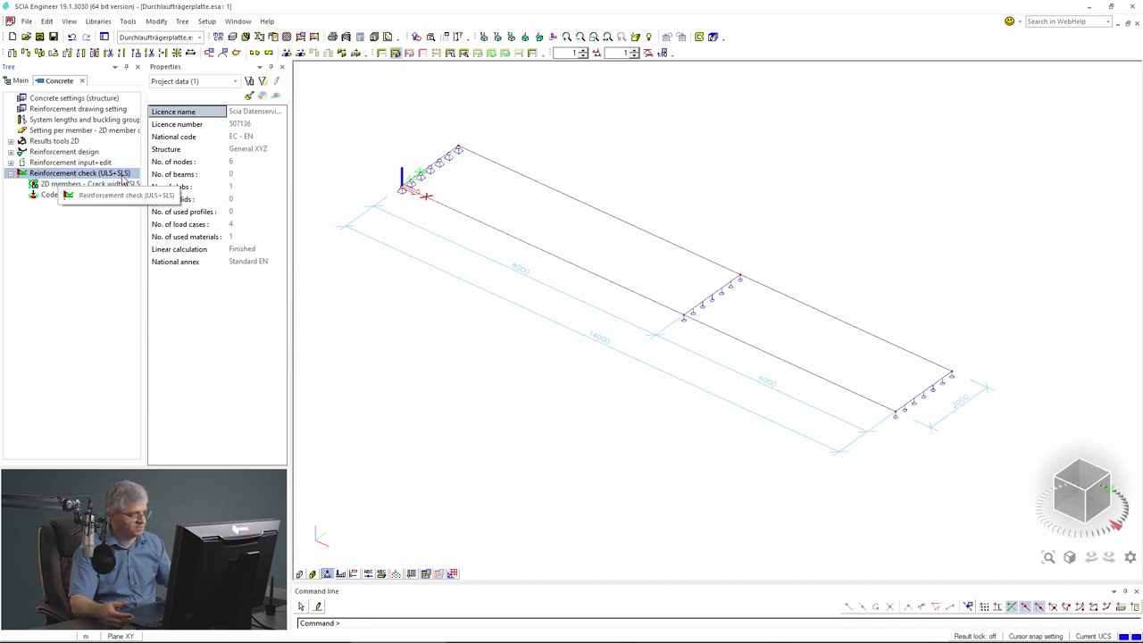
pyautogui.click(62, 197)
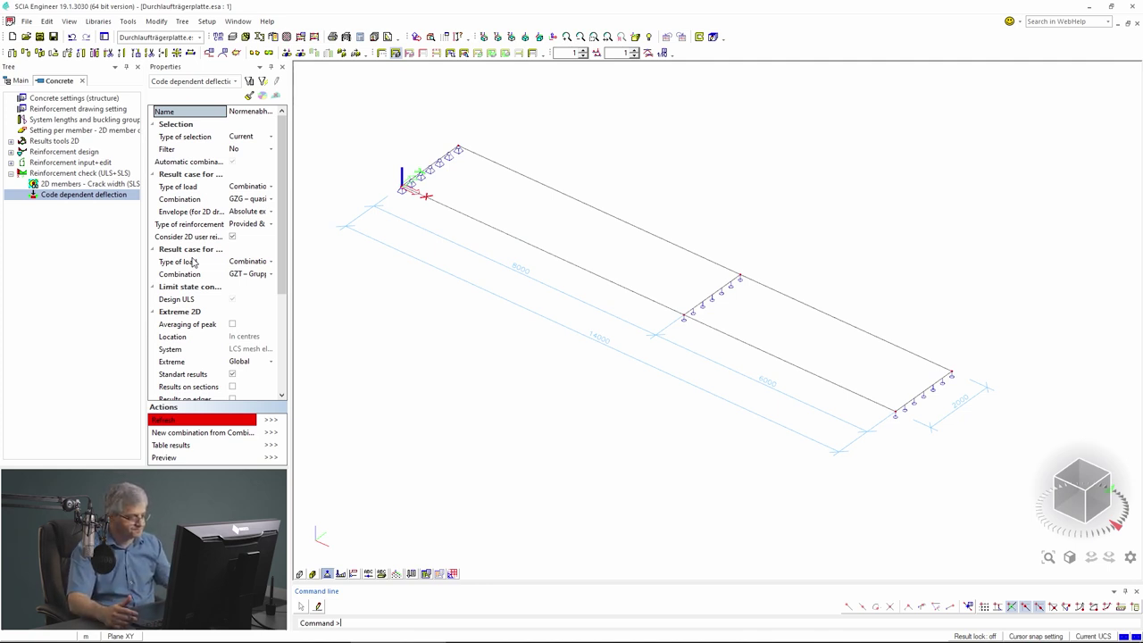
pyautogui.click(204, 138)
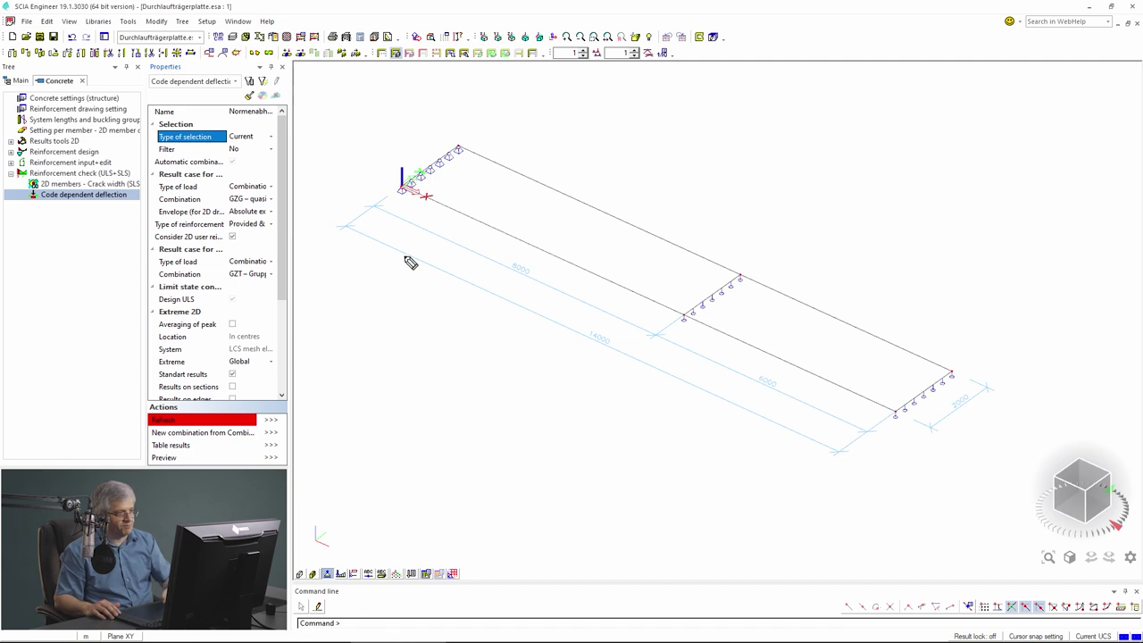
pyautogui.moveTo(227, 127)
pyautogui.mouseDown()
pyautogui.moveTo(269, 140)
pyautogui.moveTo(230, 121)
pyautogui.mouseUp()
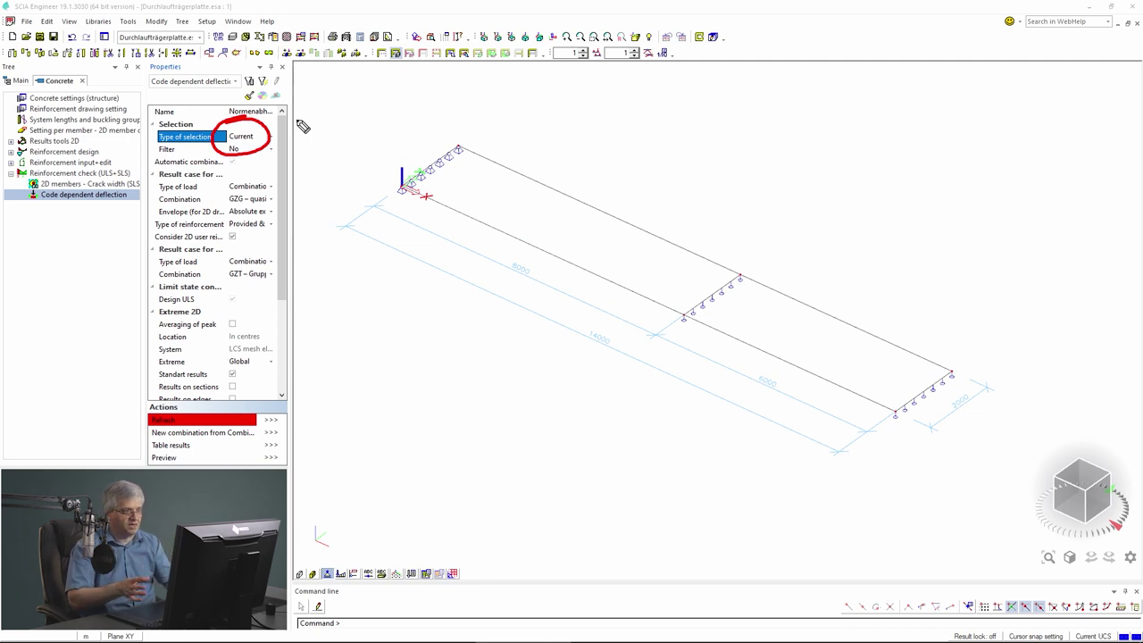
pyautogui.moveTo(789, 92); pyautogui.dragTo(811, 254)
pyautogui.moveTo(591, 98); pyautogui.dragTo(607, 290)
pyautogui.moveTo(812, 287); pyautogui.dragTo(816, 286)
pyautogui.moveTo(797, 198); pyautogui.dragTo(595, 194)
pyautogui.moveTo(788, 94); pyautogui.dragTo(543, 101)
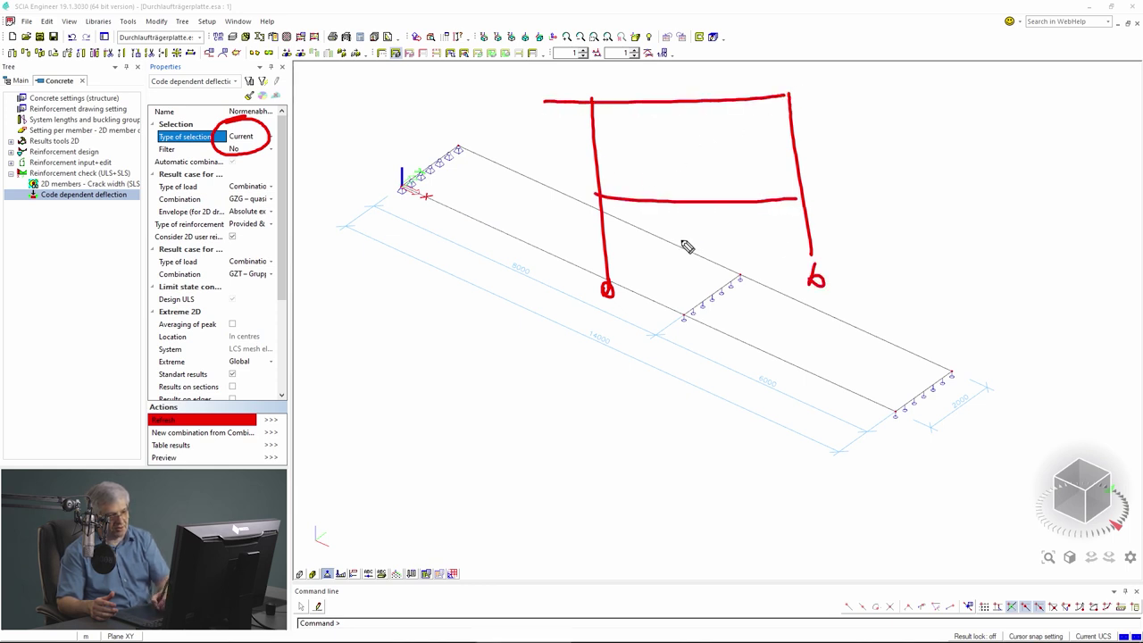
pyautogui.moveTo(659, 110)
pyautogui.mouseDown()
pyautogui.moveTo(725, 115)
pyautogui.moveTo(726, 184)
pyautogui.moveTo(706, 195)
pyautogui.moveTo(700, 146)
pyautogui.moveTo(678, 190)
pyautogui.mouseUp()
pyautogui.moveTo(605, 125)
pyautogui.mouseDown()
pyautogui.moveTo(587, 129)
pyautogui.moveTo(584, 187)
pyautogui.moveTo(731, 166)
pyautogui.moveTo(817, 174)
pyautogui.moveTo(793, 212)
pyautogui.moveTo(693, 238)
pyautogui.moveTo(585, 207)
pyautogui.moveTo(585, 178)
pyautogui.mouseUp()
pyautogui.moveTo(304, 135); pyautogui.dragTo(270, 145)
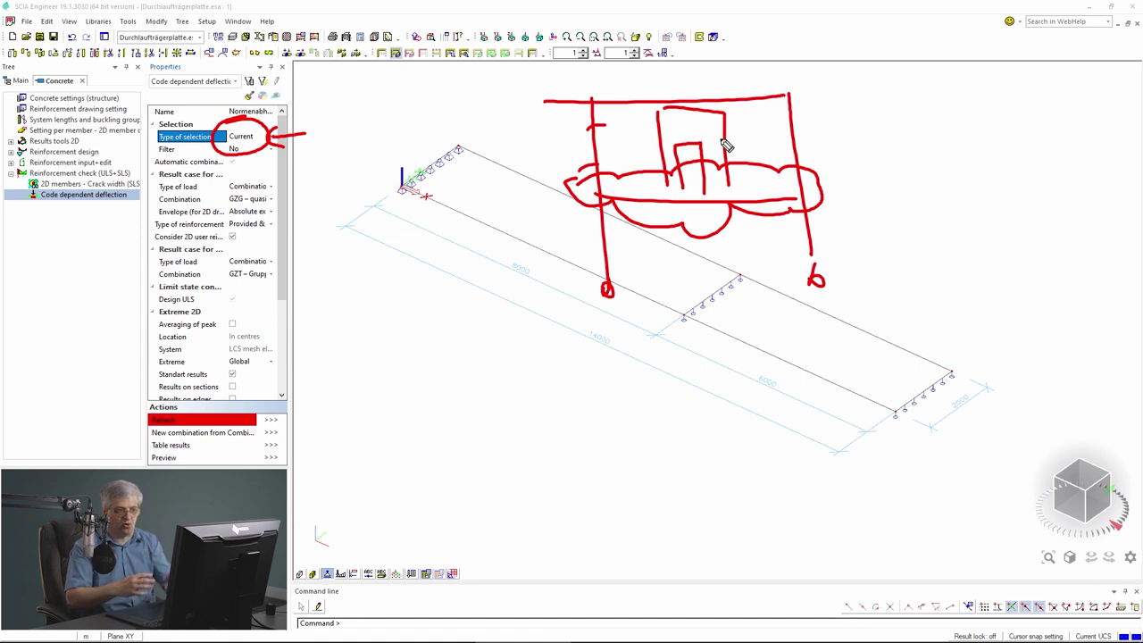
pyautogui.moveTo(820, 114)
pyautogui.mouseDown()
pyautogui.moveTo(804, 136)
pyautogui.moveTo(852, 138)
pyautogui.mouseUp()
pyautogui.moveTo(838, 138)
pyautogui.mouseDown()
pyautogui.moveTo(863, 136)
pyautogui.moveTo(864, 109)
pyautogui.mouseUp()
pyautogui.moveTo(836, 220)
pyautogui.mouseDown()
pyautogui.moveTo(825, 242)
pyautogui.moveTo(852, 243)
pyautogui.moveTo(862, 219)
pyautogui.moveTo(879, 240)
pyautogui.moveTo(887, 218)
pyautogui.mouseUp()
pyautogui.moveTo(870, 239); pyautogui.dragTo(890, 237)
pyautogui.moveTo(707, 173)
pyautogui.mouseDown()
pyautogui.moveTo(693, 191)
pyautogui.moveTo(747, 191)
pyautogui.moveTo(757, 172)
pyautogui.mouseUp()
pyautogui.moveTo(737, 189); pyautogui.dragTo(759, 189)
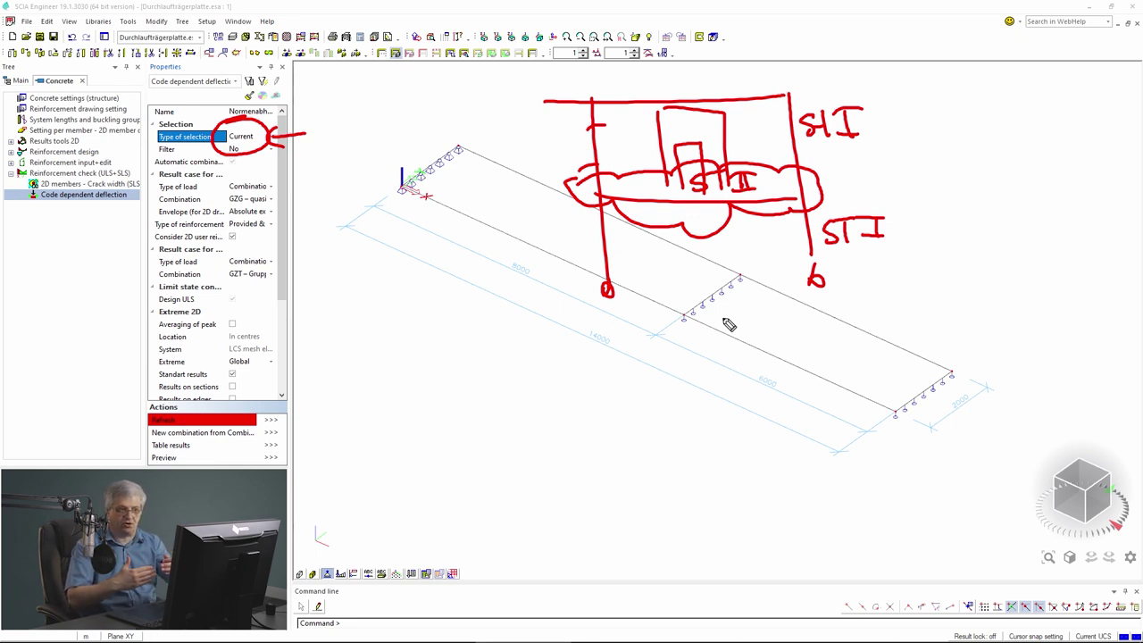
pyautogui.moveTo(652, 218)
pyautogui.mouseDown()
pyautogui.moveTo(701, 215)
pyautogui.moveTo(768, 268)
pyautogui.mouseUp()
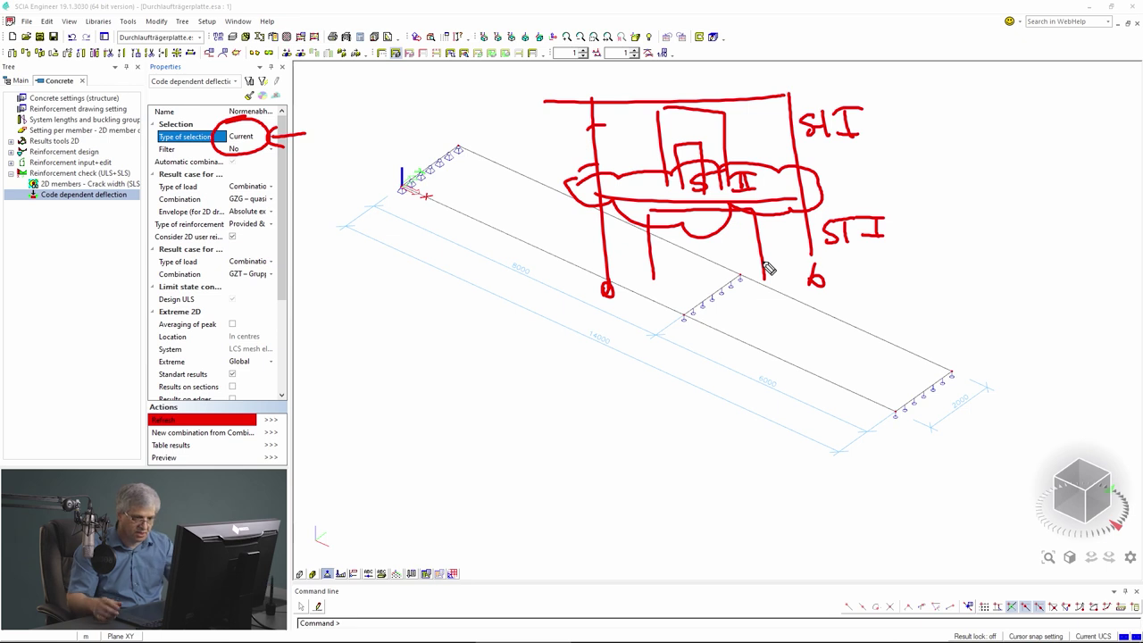
pyautogui.press('Escape')
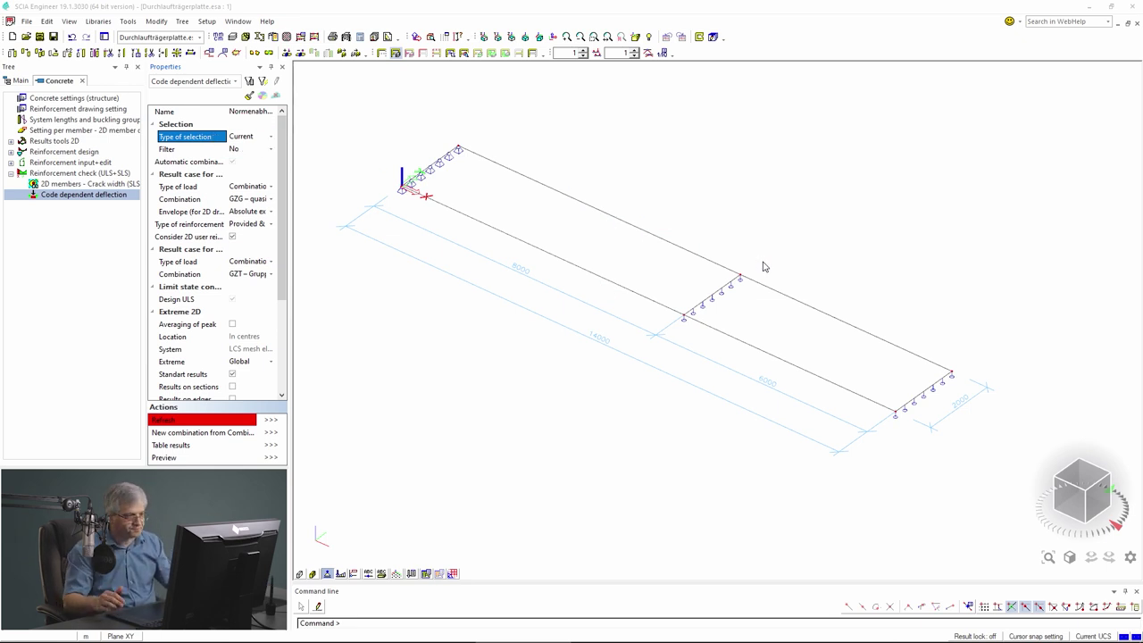
# Step: Set the deflection check's type of selection to Current and its combination to GZG – quasi (automatisch)
pyautogui.click(250, 140)
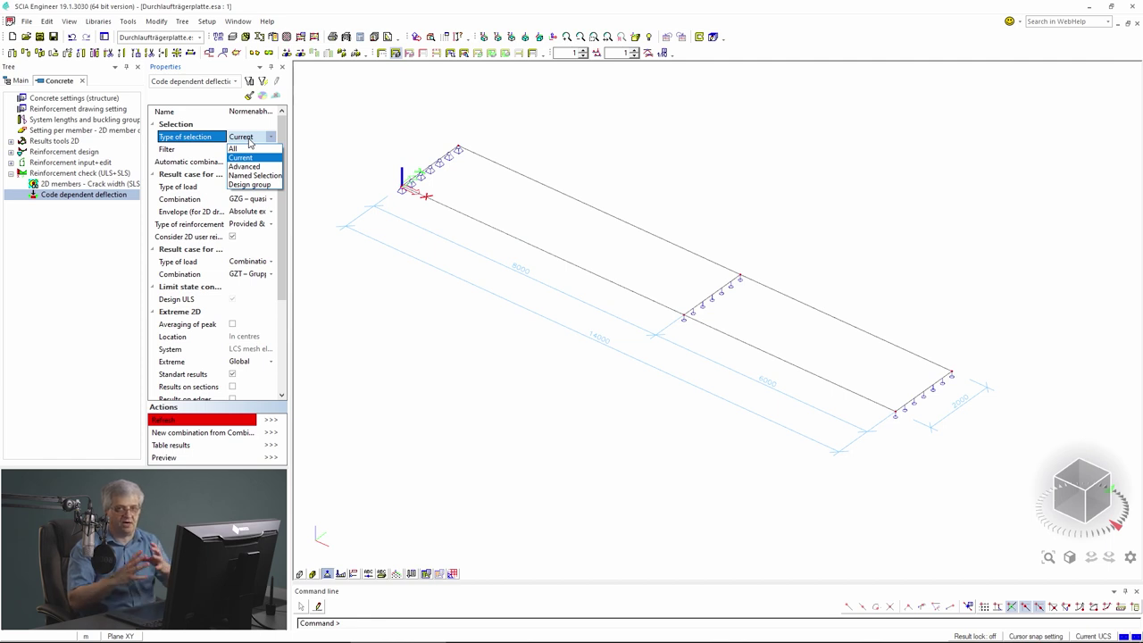
pyautogui.click(252, 158)
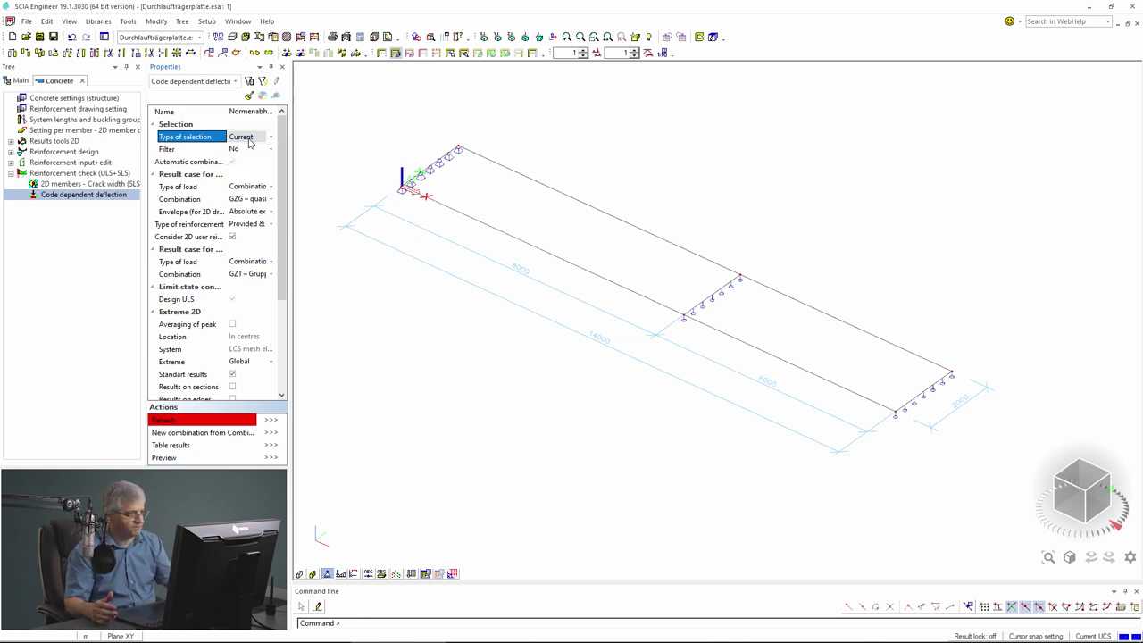
pyautogui.click(239, 189)
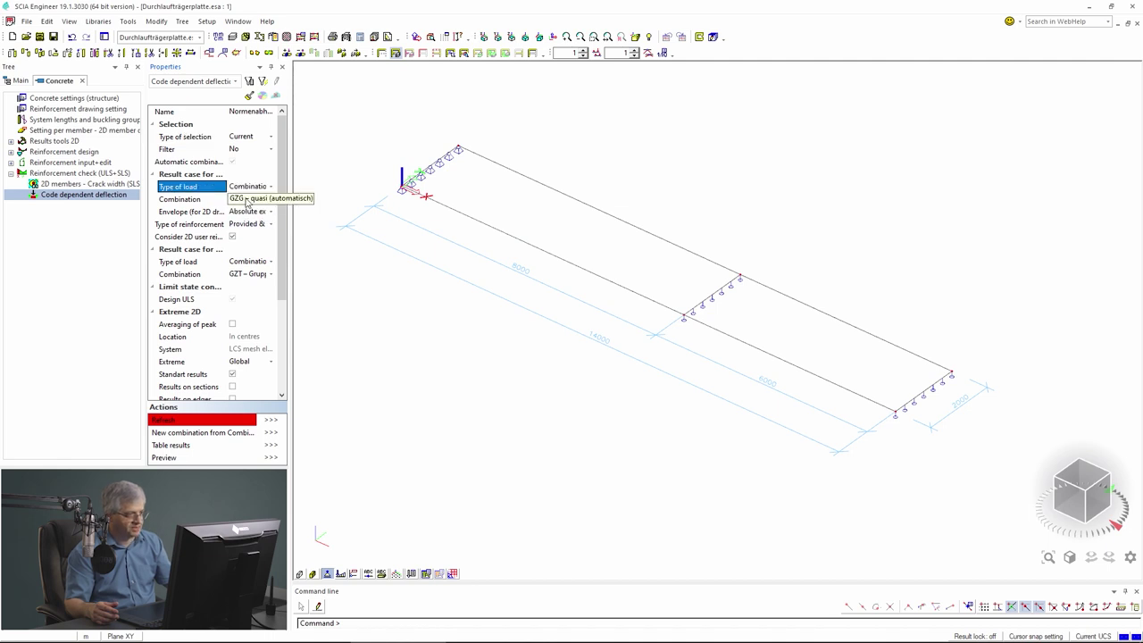
pyautogui.click(246, 200)
pyautogui.click(246, 200)
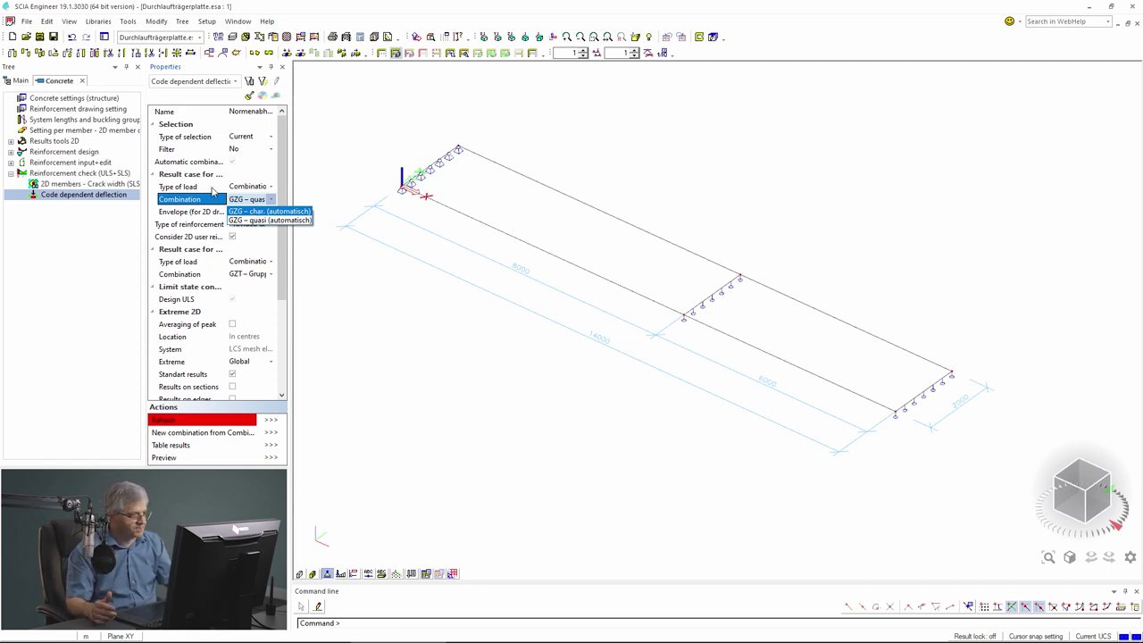
pyautogui.click(254, 220)
# Step: Try the User type of reinforcement for the deflection check and set it to Required instead
pyautogui.click(257, 227)
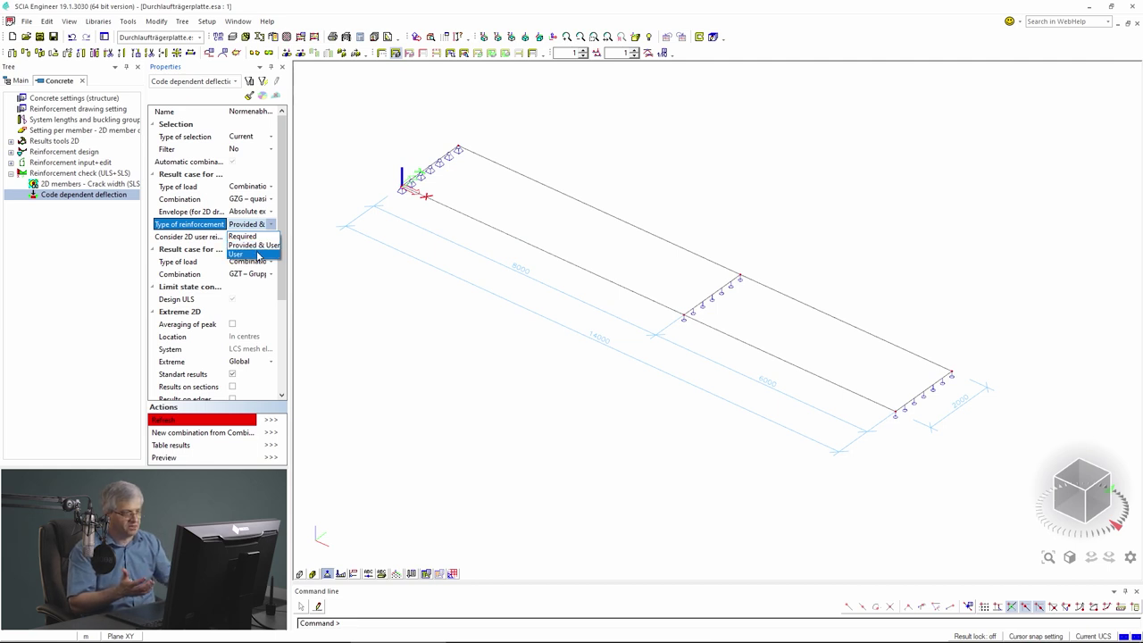
pyautogui.click(258, 255)
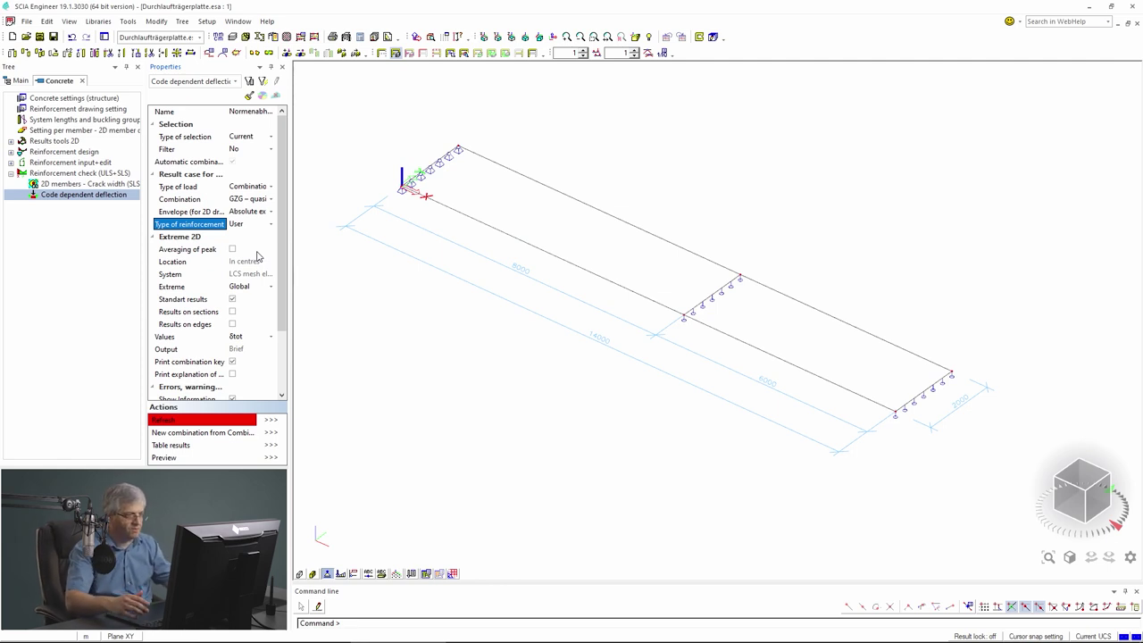
pyautogui.click(255, 225)
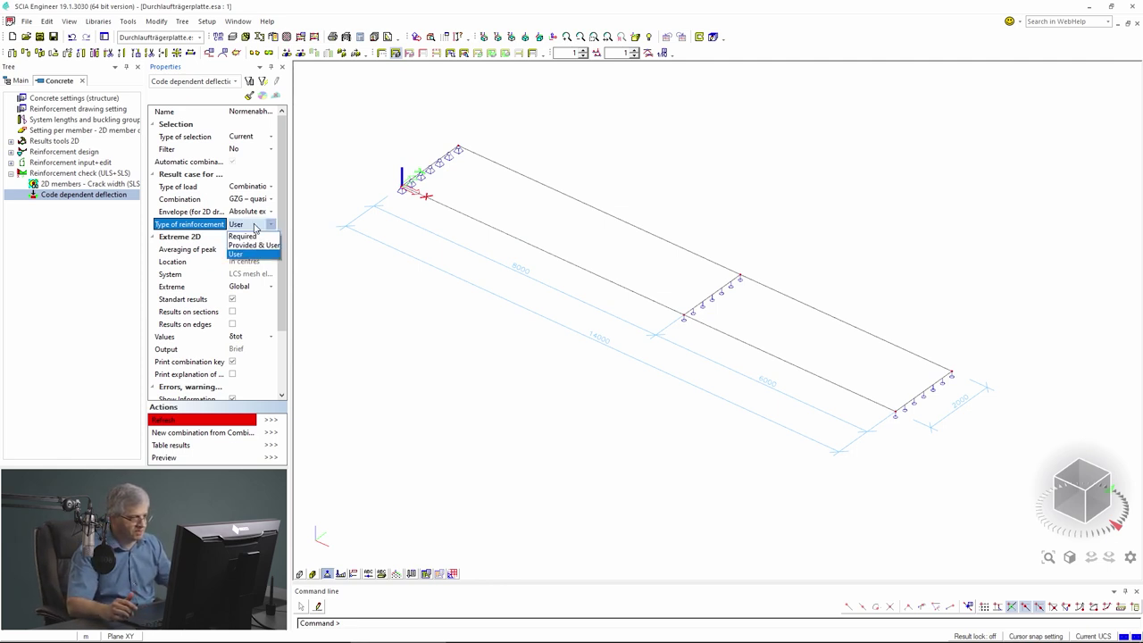
pyautogui.click(239, 235)
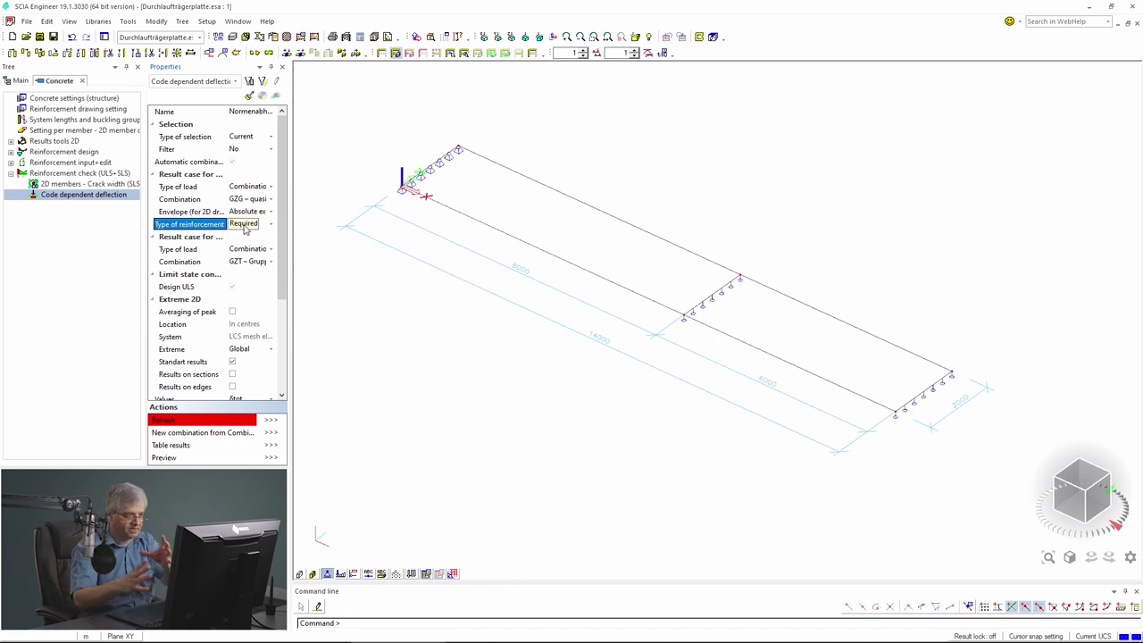
# Step: Examine the deflection values available for the result display, leaving δtot selected
pyautogui.moveTo(284, 292); pyautogui.dragTo(285, 329)
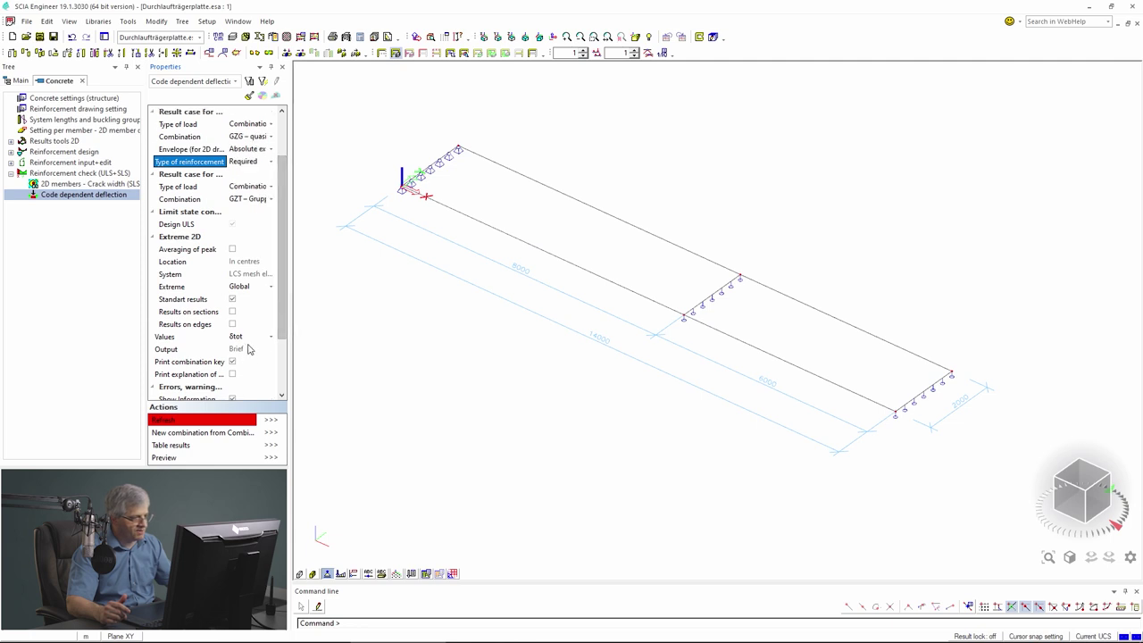
pyautogui.click(247, 340)
pyautogui.click(248, 341)
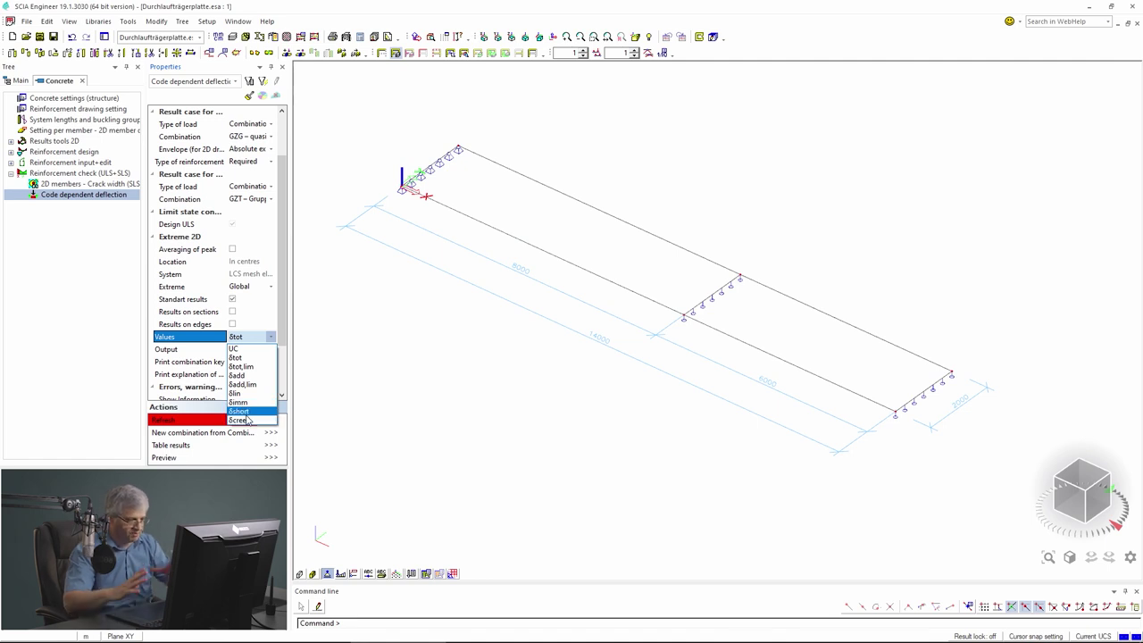
pyautogui.moveTo(278, 172); pyautogui.dragTo(281, 145)
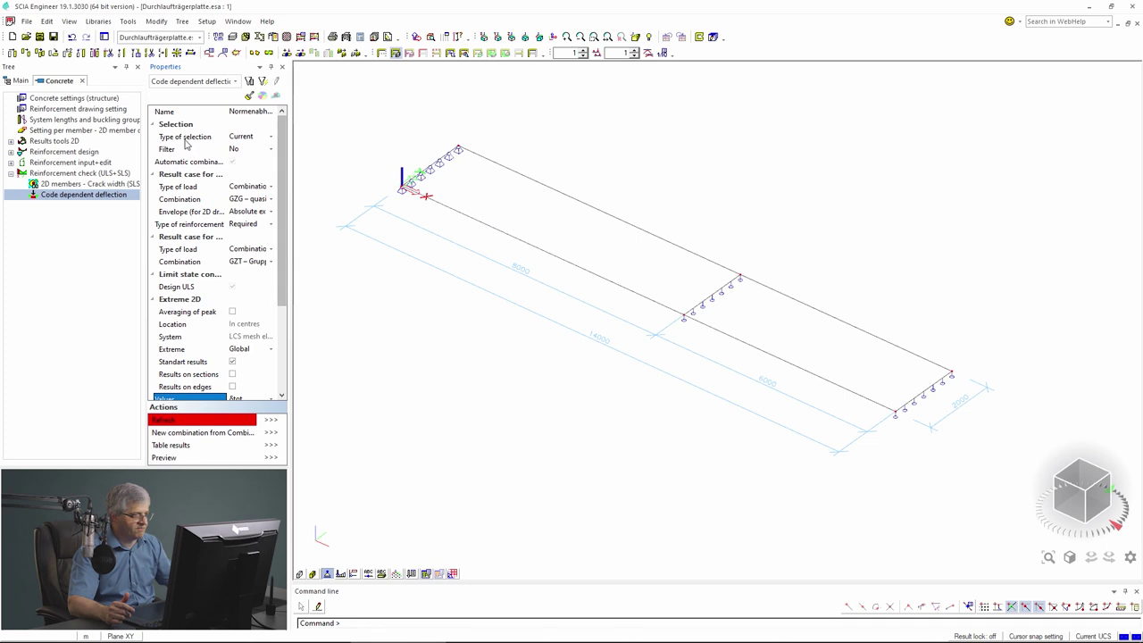
# Step: Set the type of selection to All and refresh the code dependent deflection results for the slab
pyautogui.click(252, 141)
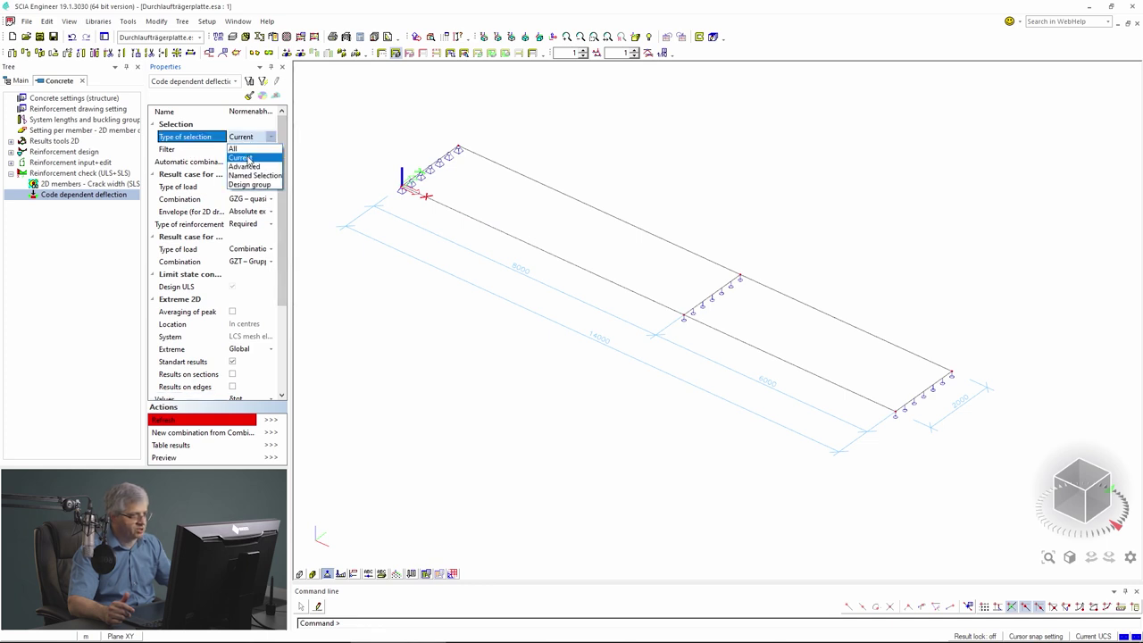
pyautogui.click(243, 153)
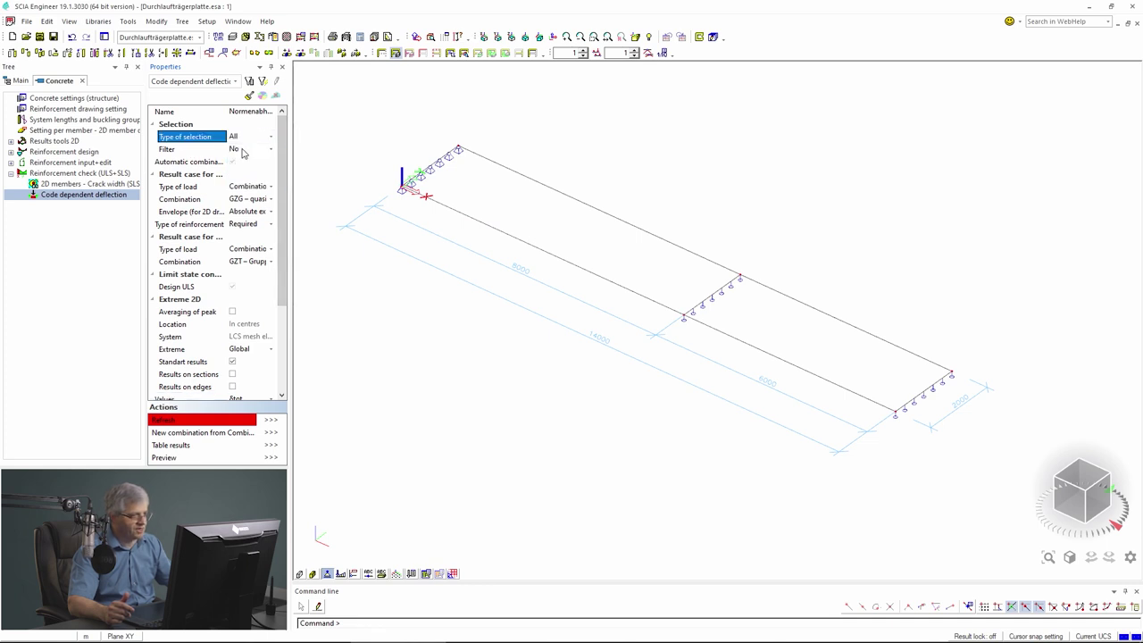
pyautogui.click(271, 422)
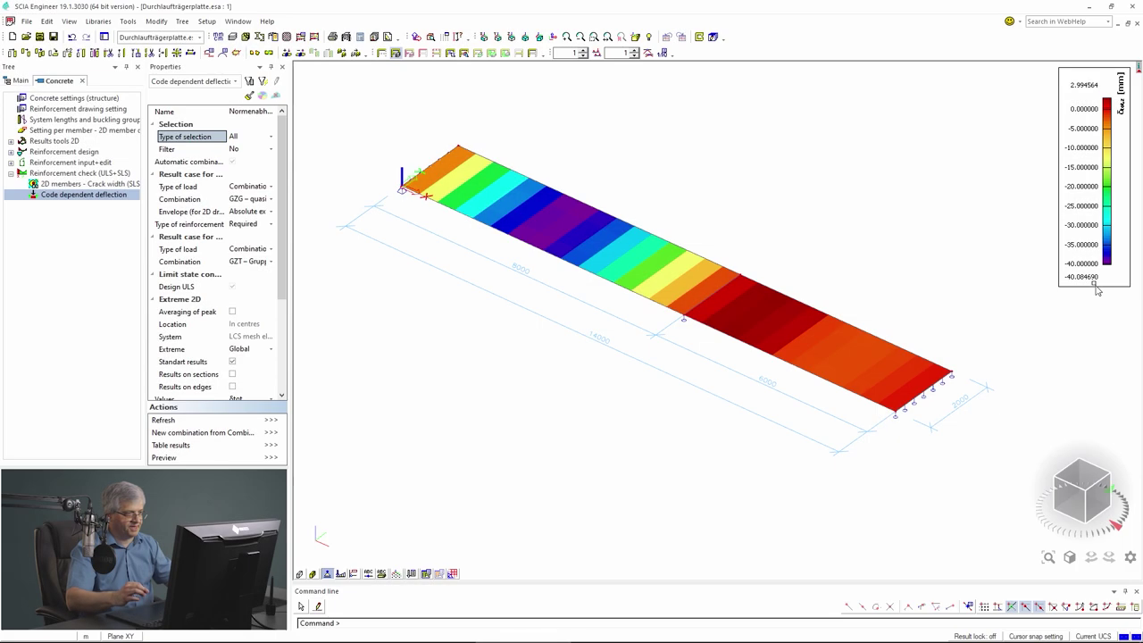
pyautogui.click(244, 224)
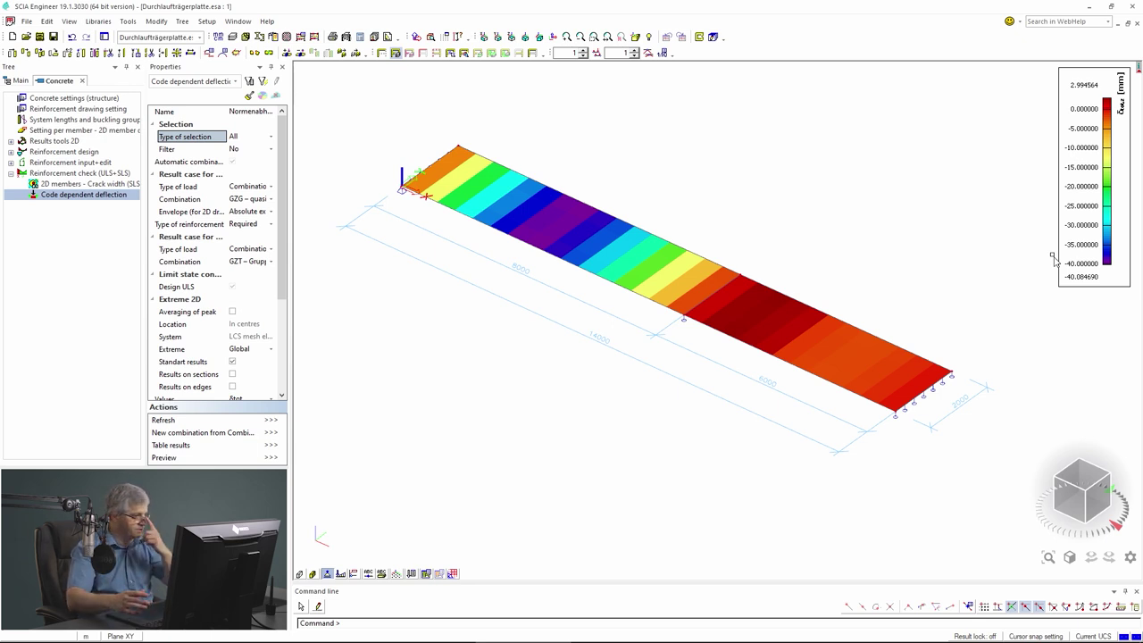
# Step: Check the template of provided plate reinforcement in the design defaults and close them without changes
pyautogui.click(12, 153)
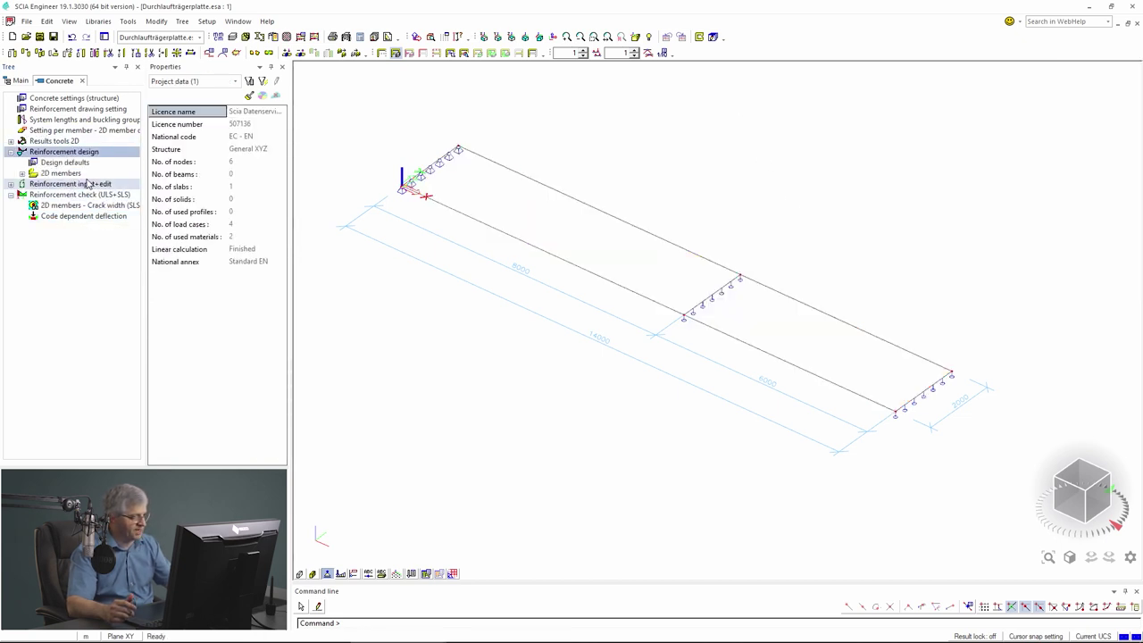
pyautogui.doubleClick(79, 164)
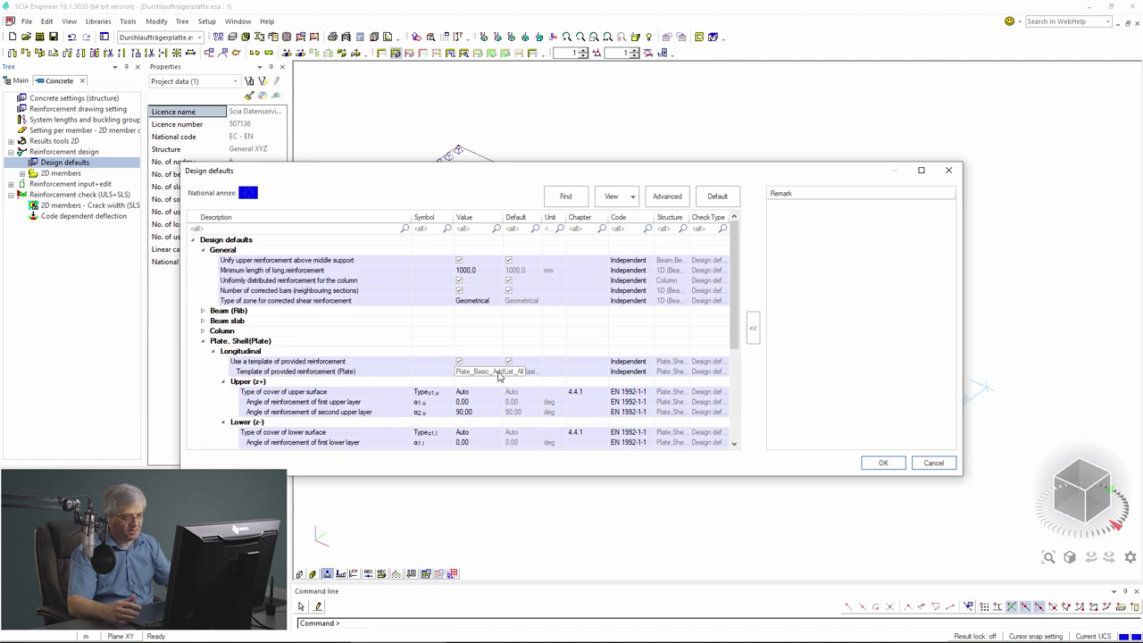
pyautogui.click(934, 463)
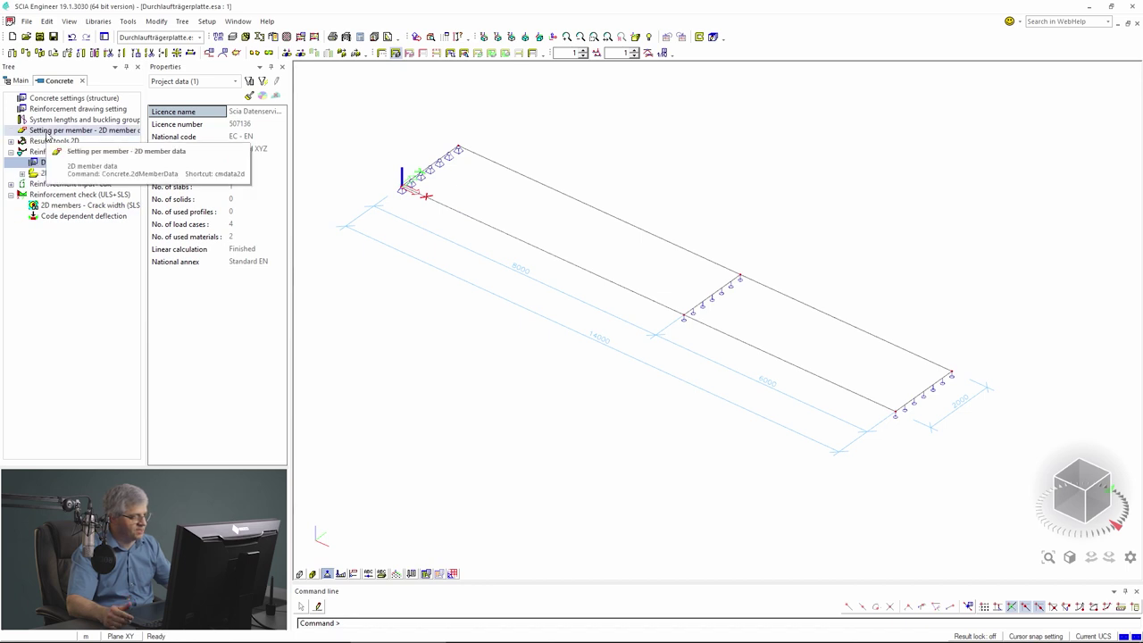
# Step: Start 2D member data for the slab and create a new template of provided plate reinforcement in its design defaults
pyautogui.click(46, 135)
pyautogui.click(539, 256)
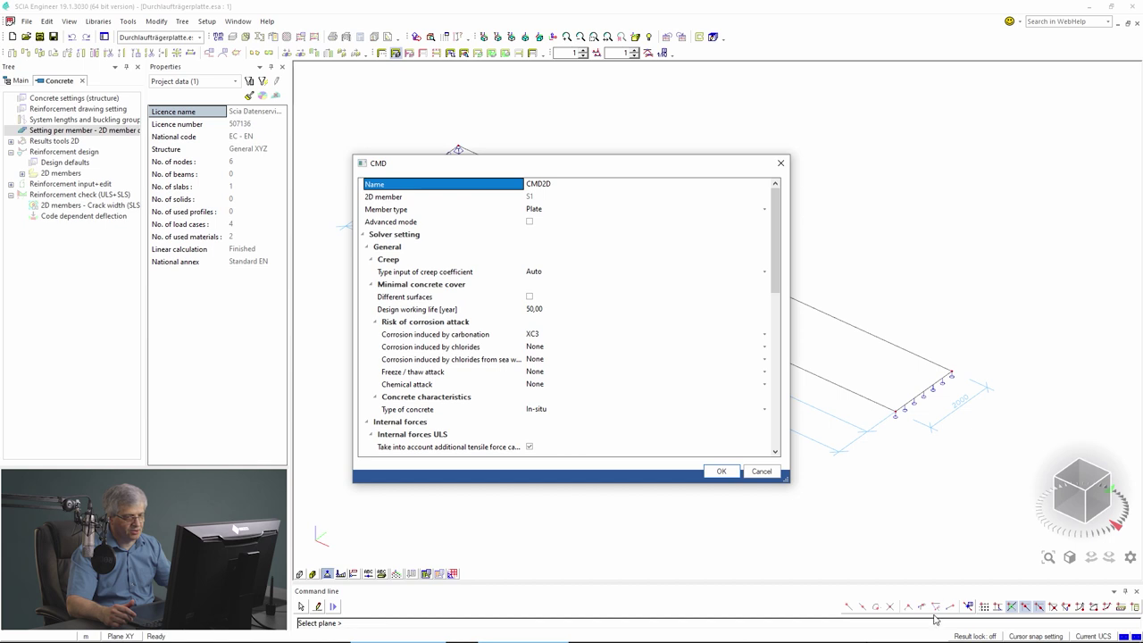
pyautogui.moveTo(778, 293); pyautogui.dragTo(782, 385)
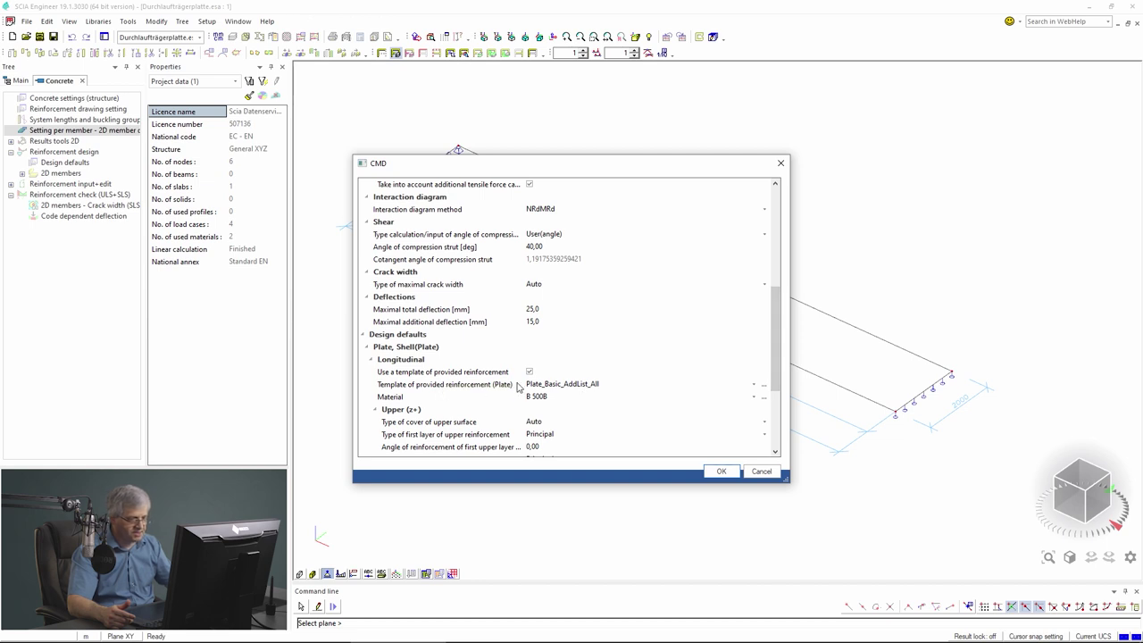
pyautogui.click(765, 388)
pyautogui.click(765, 386)
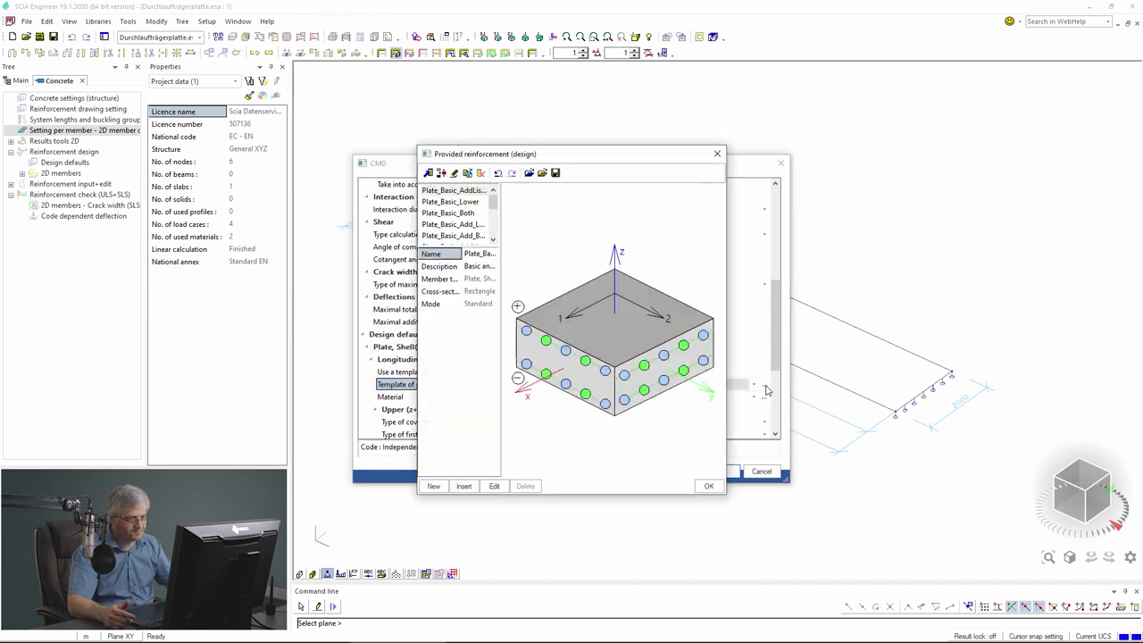
pyautogui.click(433, 488)
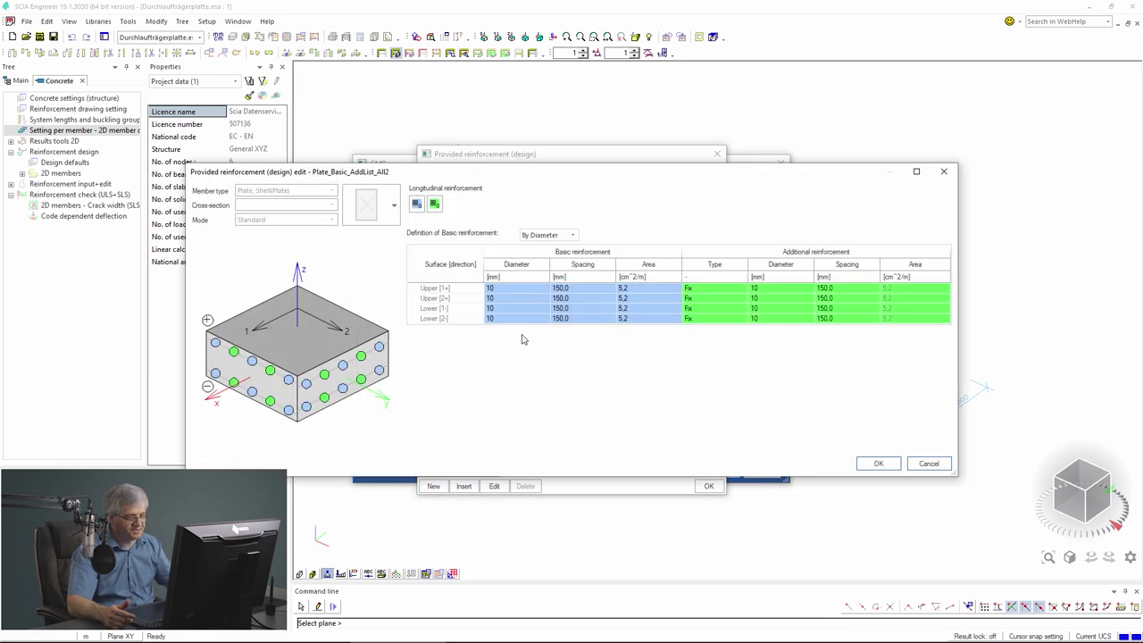
pyautogui.hotkey('ctrl', '2')
pyautogui.moveTo(495, 334)
pyautogui.mouseDown()
pyautogui.moveTo(673, 332)
pyautogui.moveTo(496, 328)
pyautogui.mouseUp()
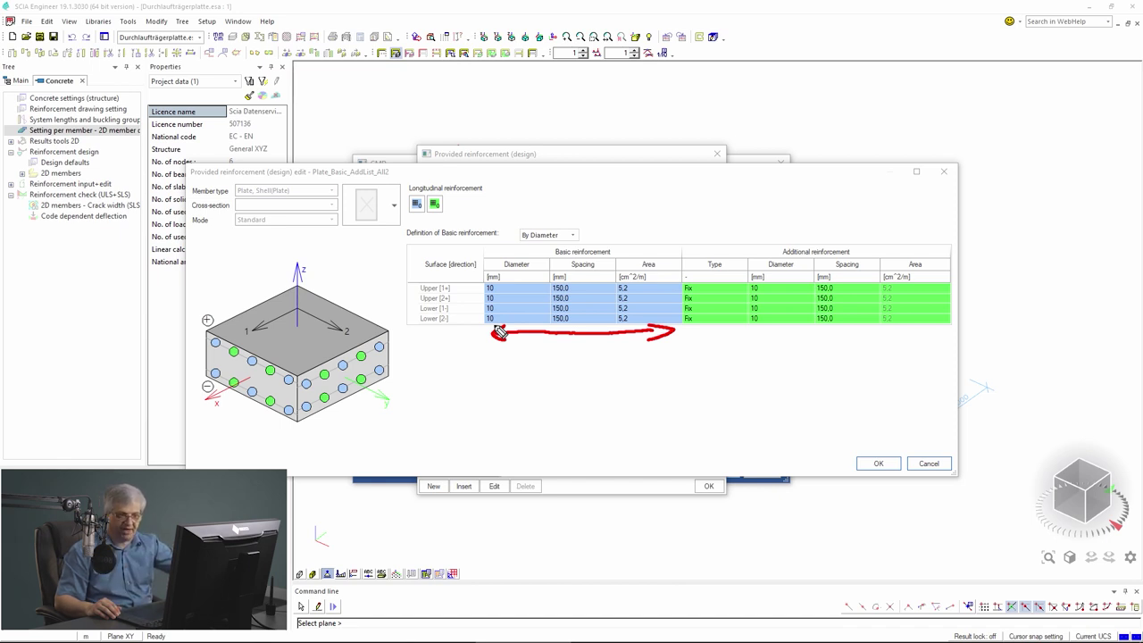
pyautogui.moveTo(911, 332)
pyautogui.mouseDown()
pyautogui.moveTo(747, 351)
pyautogui.moveTo(901, 324)
pyautogui.moveTo(909, 351)
pyautogui.mouseUp()
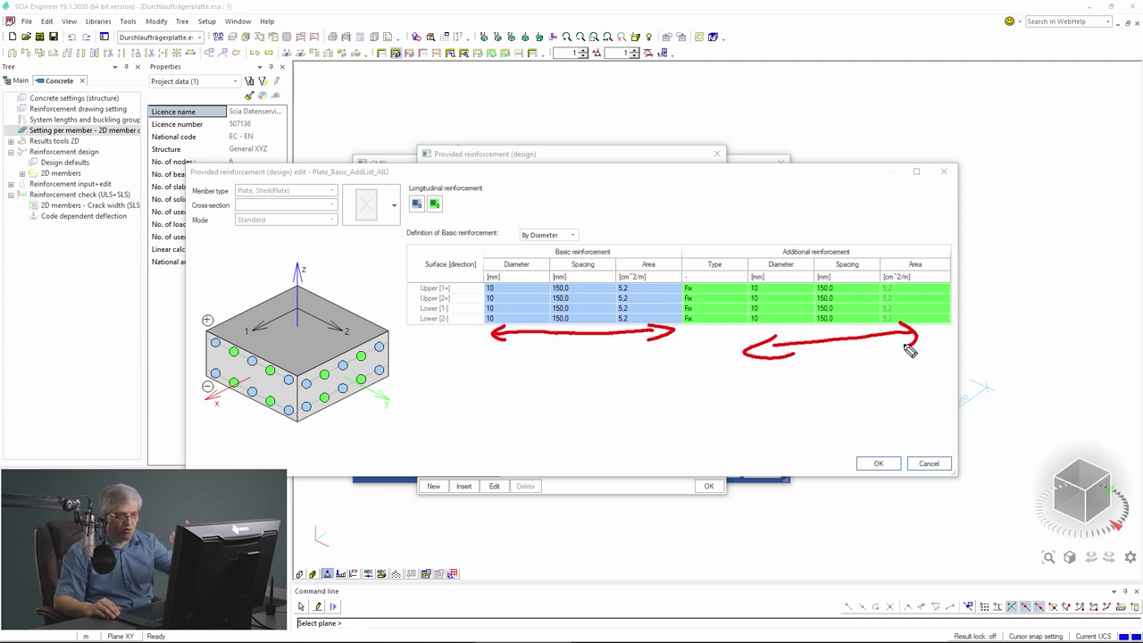
pyautogui.press('e')
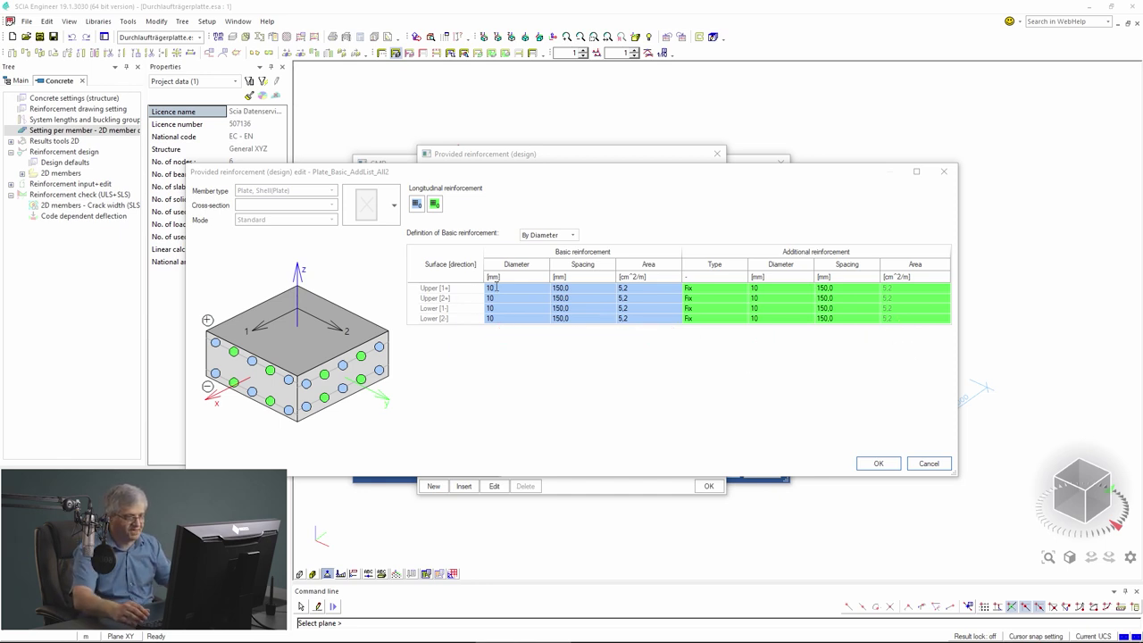
# Step: Set the basic reinforcement spacing to 200 mm for both upper directions, 1+ and 2+
pyautogui.click(573, 290)
pyautogui.write('200')
pyautogui.press('Return')
pyautogui.write('200')
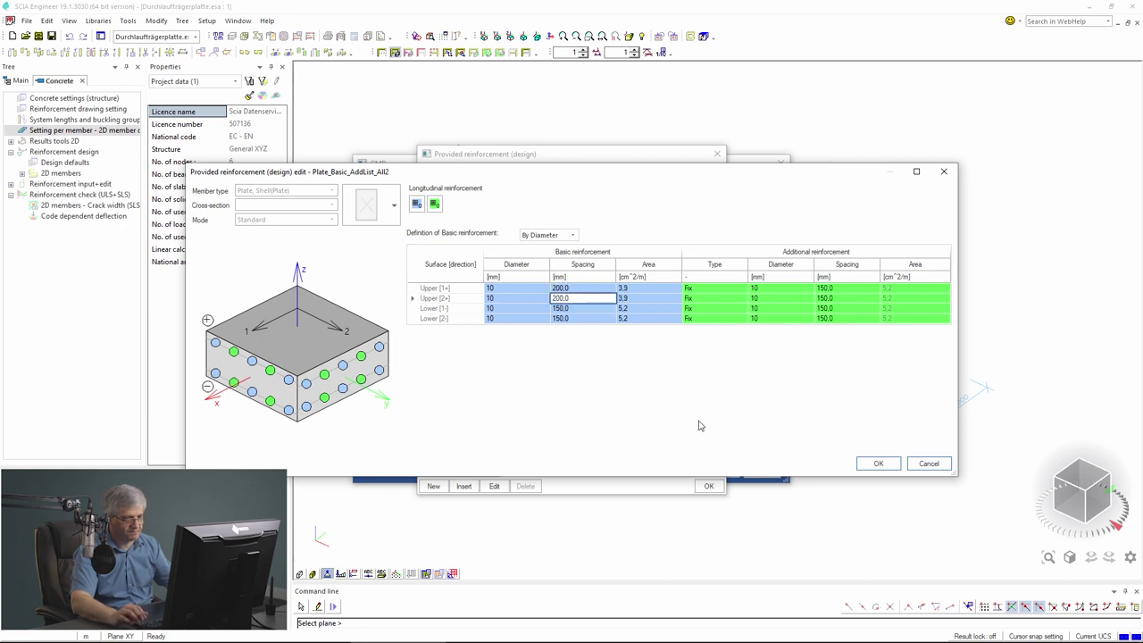
# Step: Define the additional reinforcement for Upper 1+ as List by spacing with diameter 14 mm and spacings 0, 50, 100, 150 and 200 mm
pyautogui.click(735, 288)
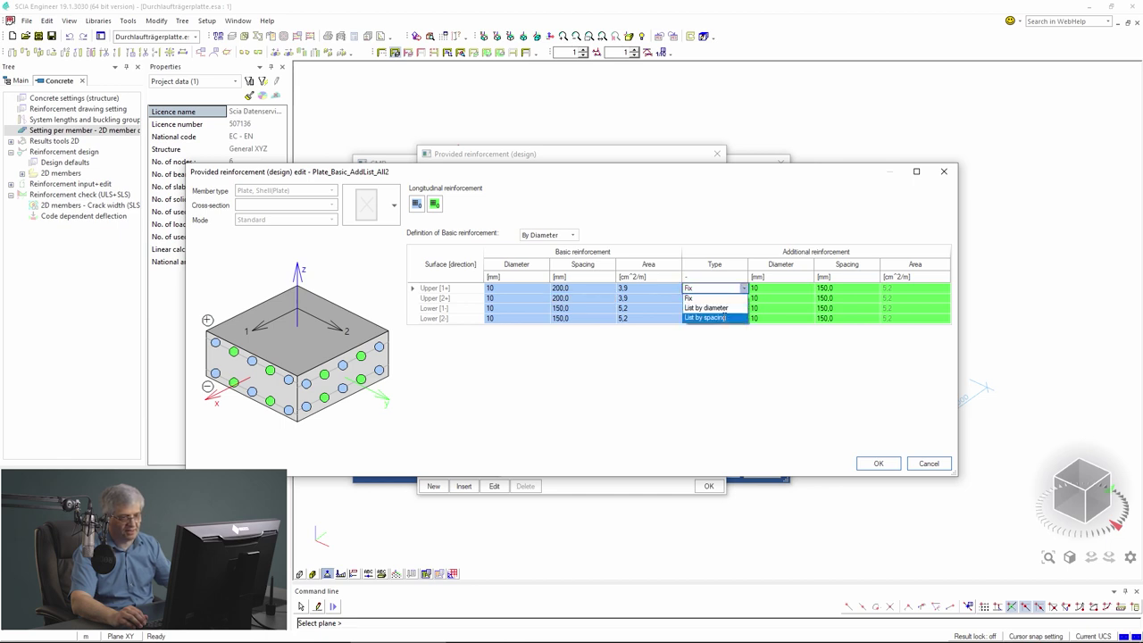
pyautogui.click(724, 318)
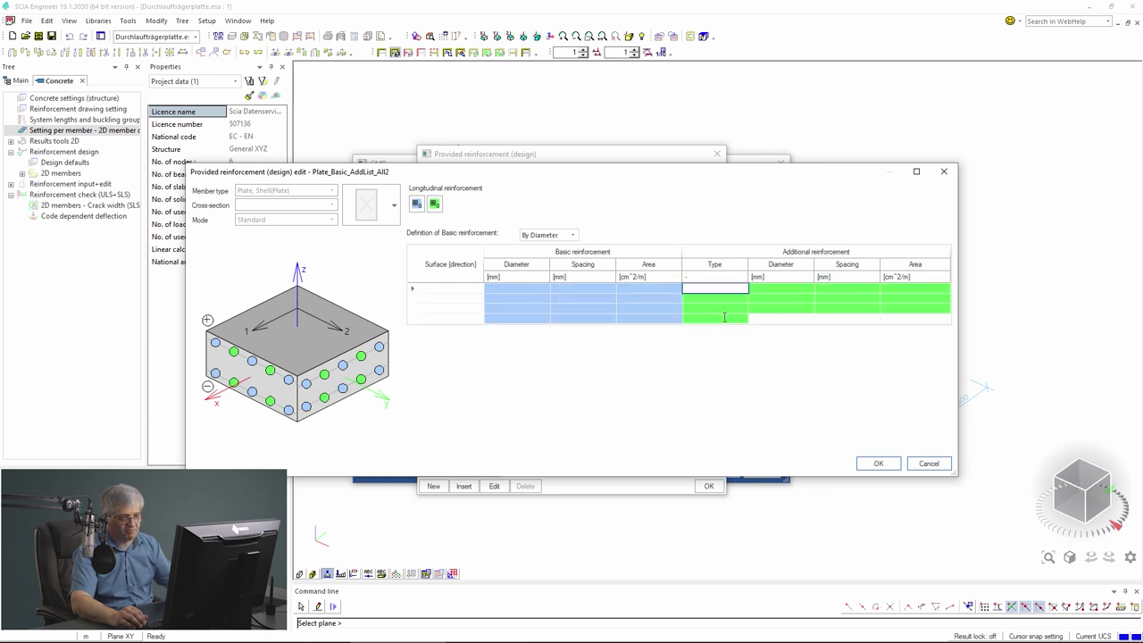
pyautogui.click(774, 288)
pyautogui.write('14')
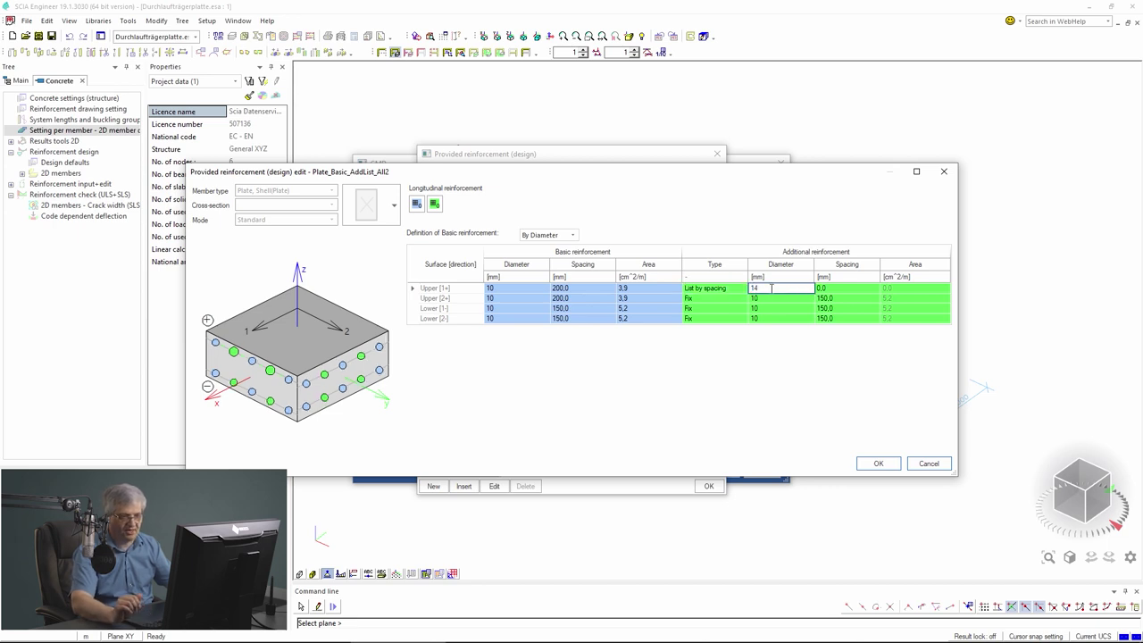
pyautogui.click(836, 290)
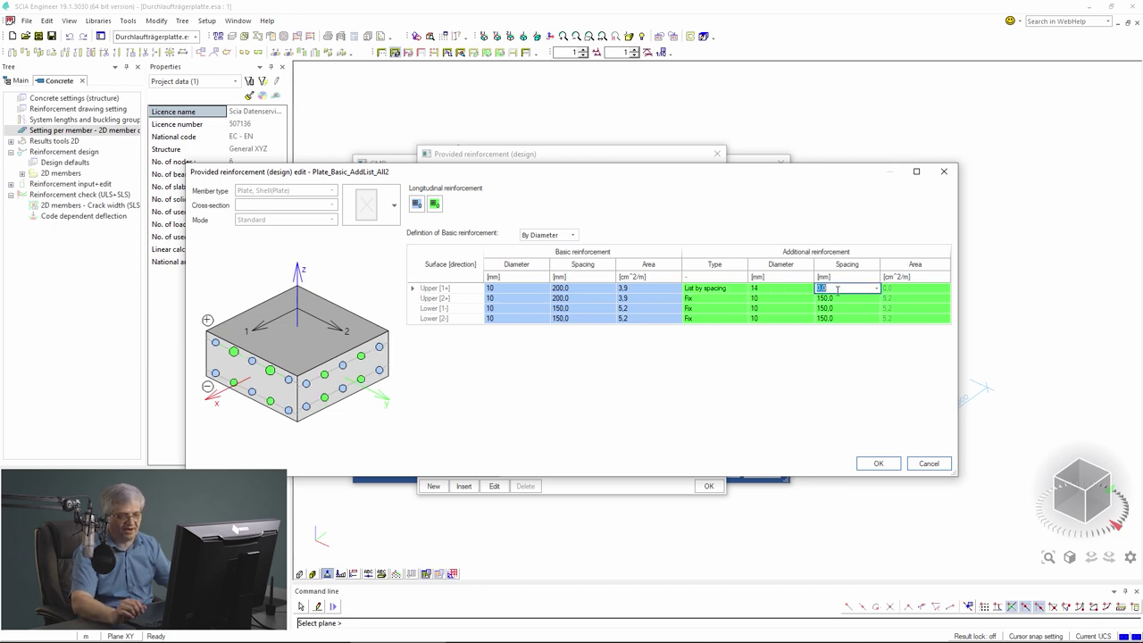
pyautogui.write('0')
pyautogui.write(',0;50,0;')
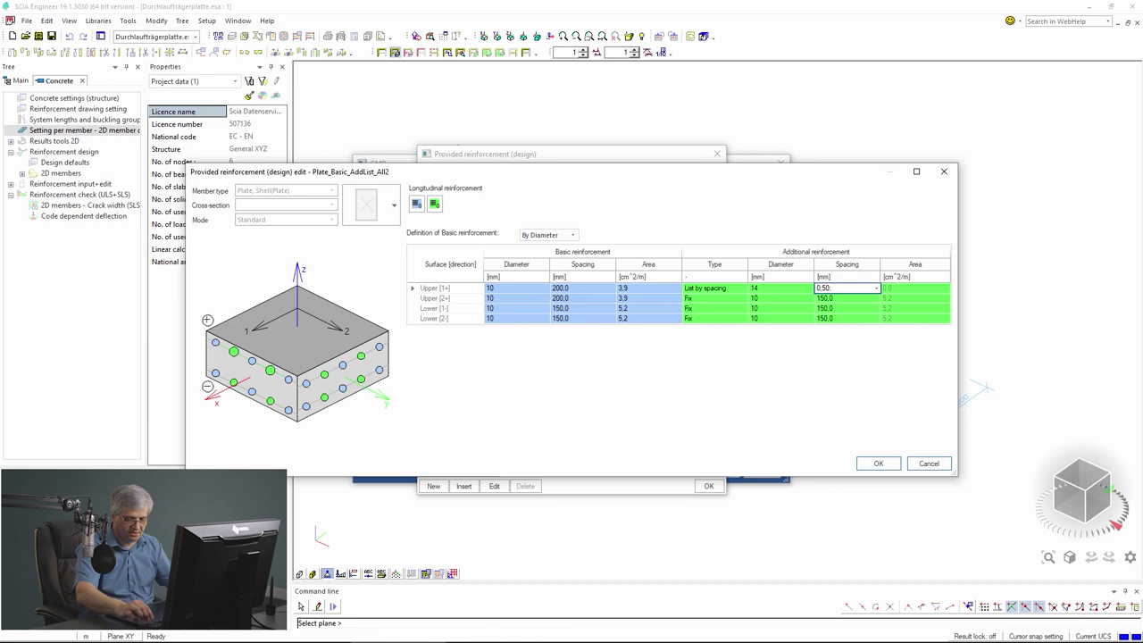
pyautogui.write('1')
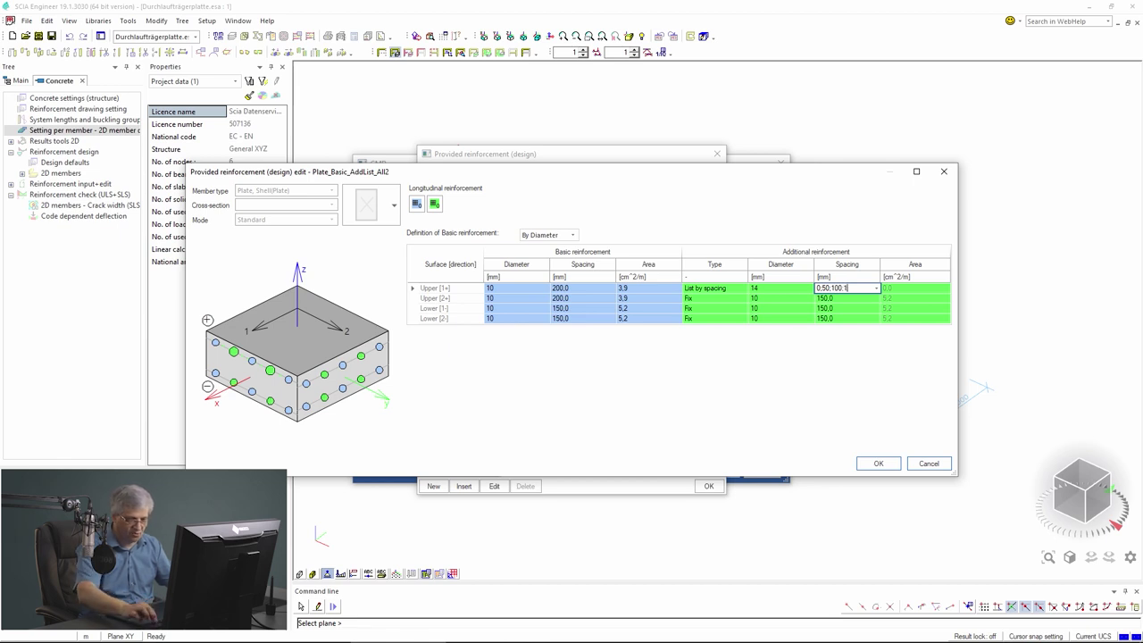
pyautogui.write('00,0;150,0;2')
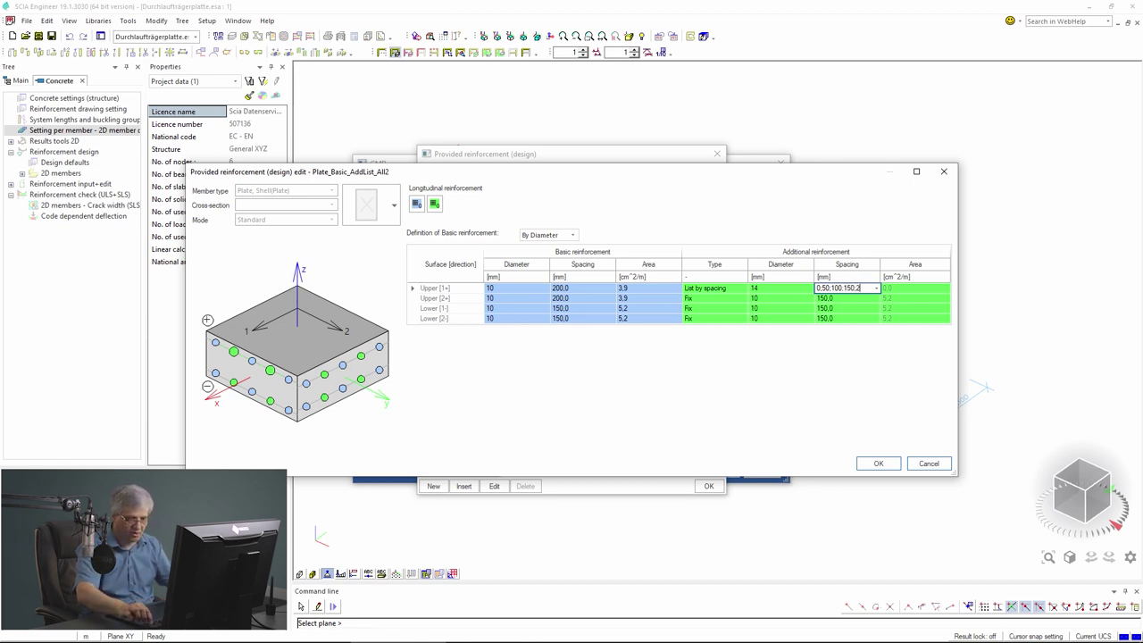
pyautogui.write('00')
pyautogui.press('Return')
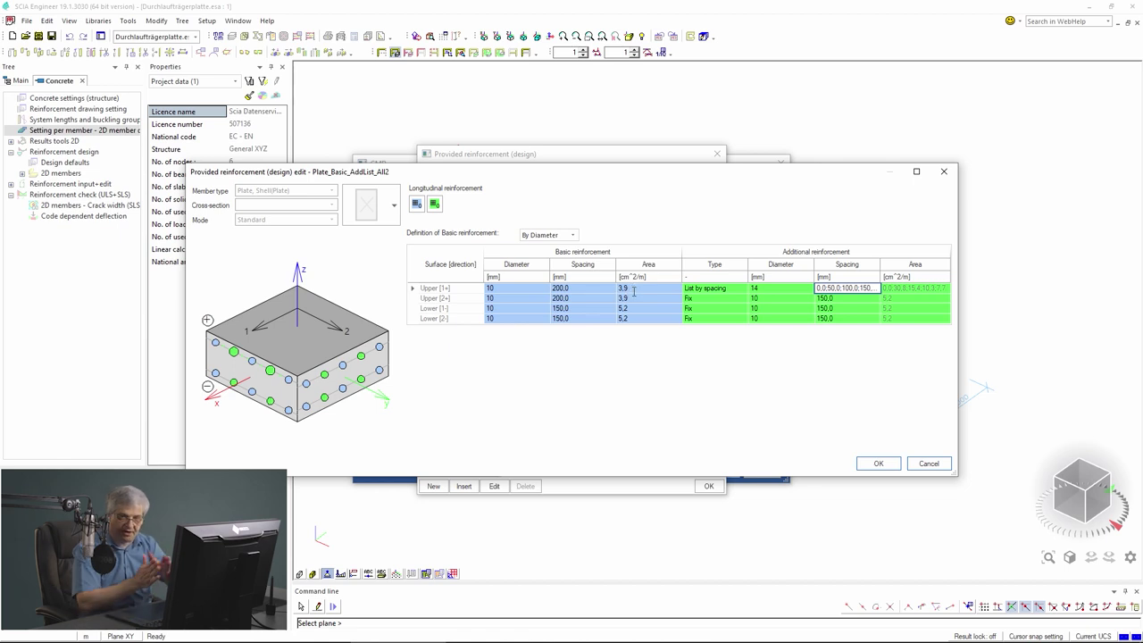
# Step: Define the additional reinforcement for Upper 2+ as List by spacing with diameter 14 mm, copying the spacing list from Upper 1+
pyautogui.click(713, 298)
pyautogui.click(743, 298)
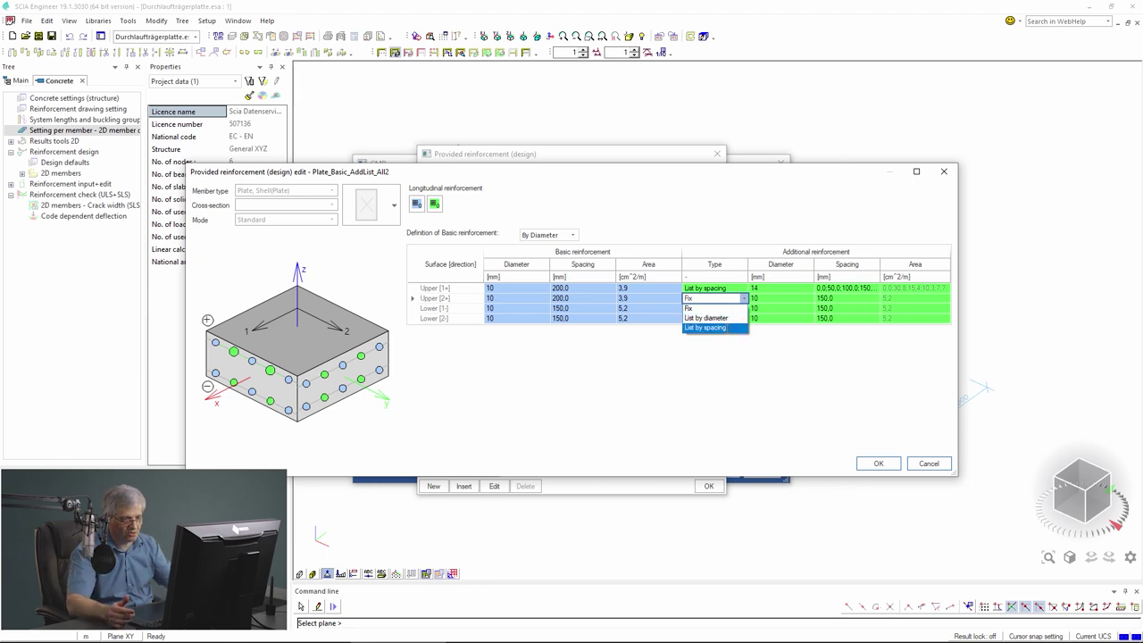
pyautogui.click(731, 328)
pyautogui.press('Tab')
pyautogui.write('1')
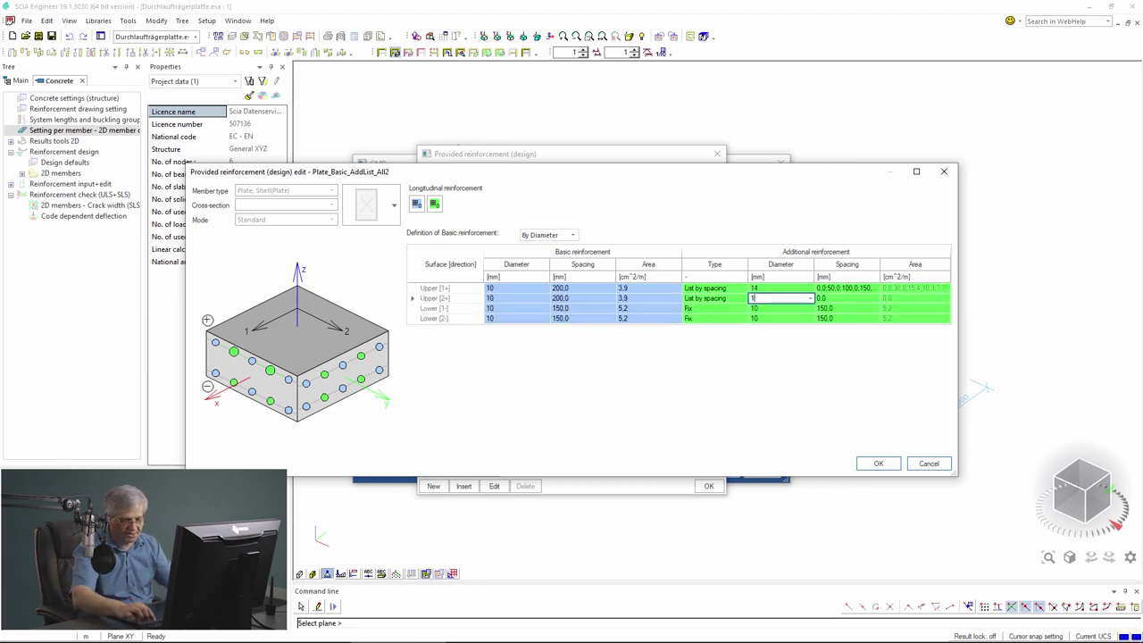
pyautogui.write('4')
pyautogui.click(841, 289)
pyautogui.hotkey('ctrl', 'c')
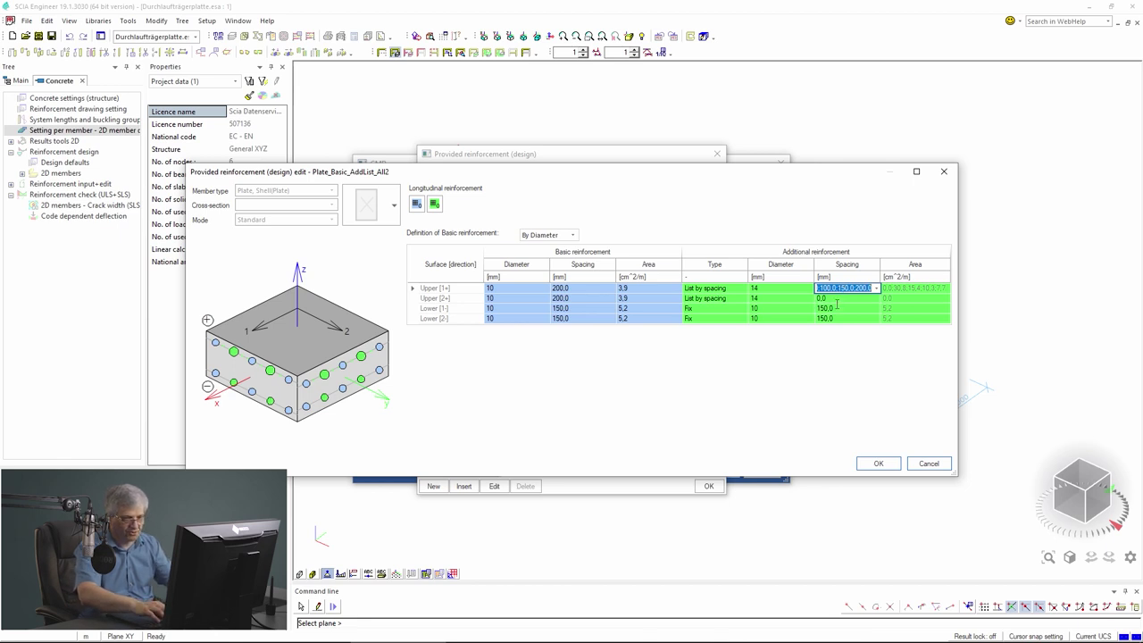
pyautogui.click(838, 299)
pyautogui.hotkey('ctrl', 'v')
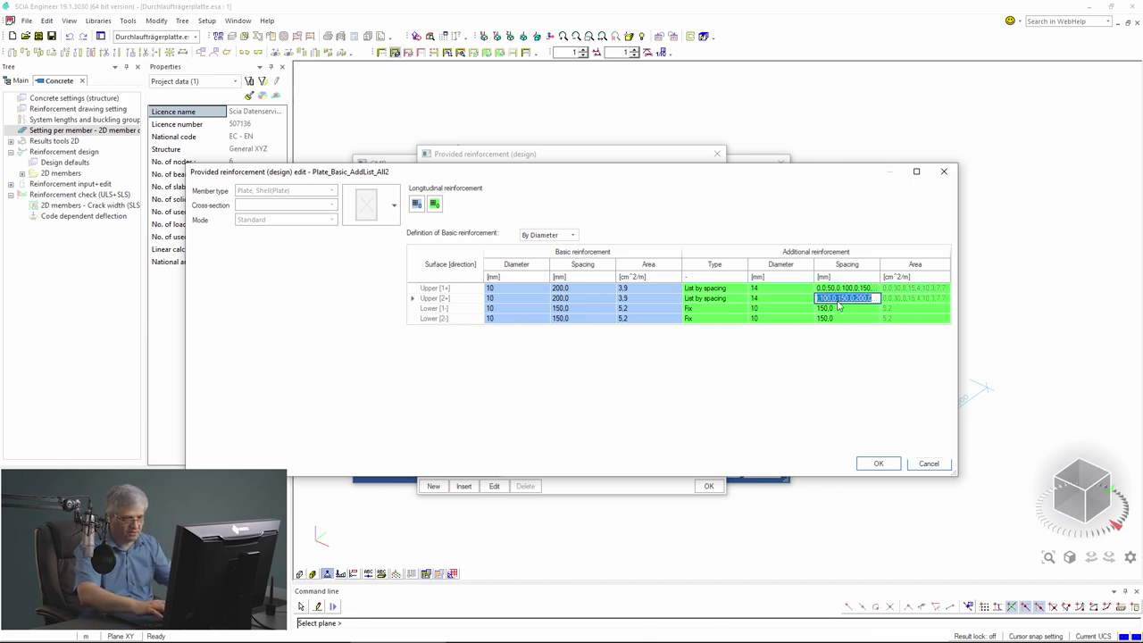
# Step: Define the additional reinforcement for Lower 1- as List by spacing with diameter 14 mm and the copied spacing list
pyautogui.click(708, 308)
pyautogui.click(710, 336)
pyautogui.click(768, 308)
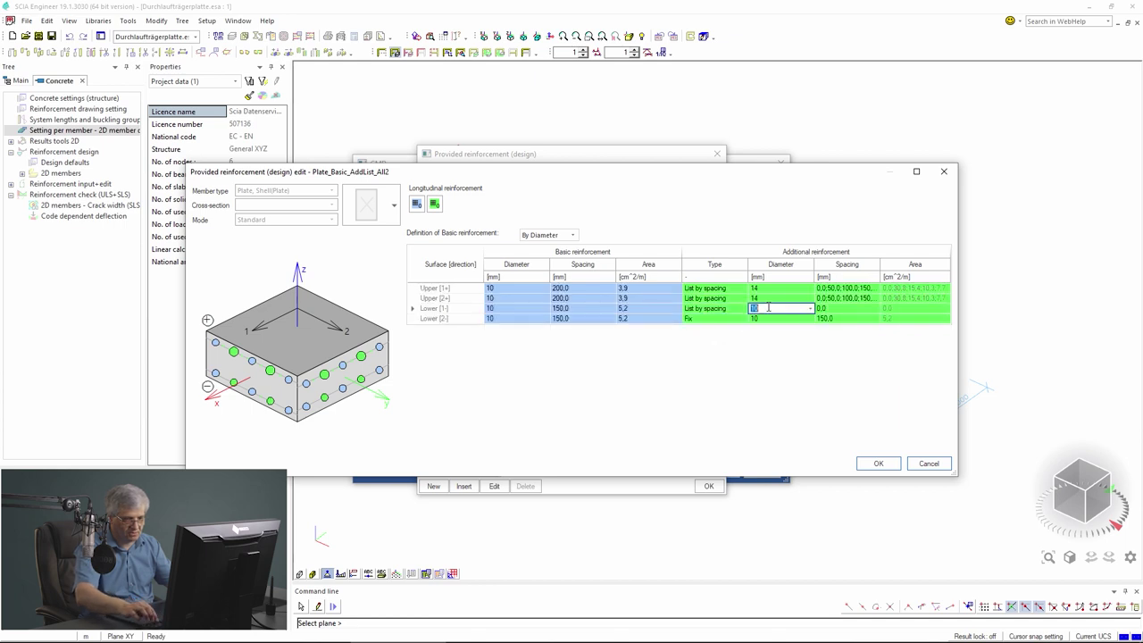
pyautogui.click(836, 308)
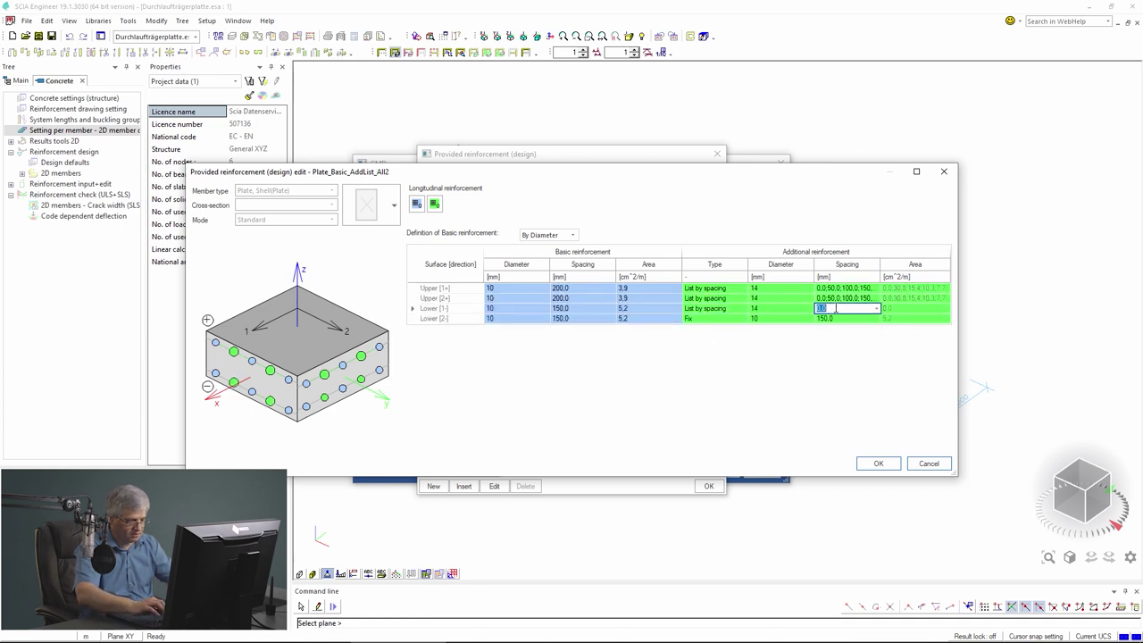
pyautogui.hotkey('ctrl', 'v')
# Step: Define the additional reinforcement for Lower 2- as List by spacing with diameter 14 mm and the same copied spacing list
pyautogui.click(728, 319)
pyautogui.click(728, 319)
pyautogui.click(705, 350)
pyautogui.click(762, 320)
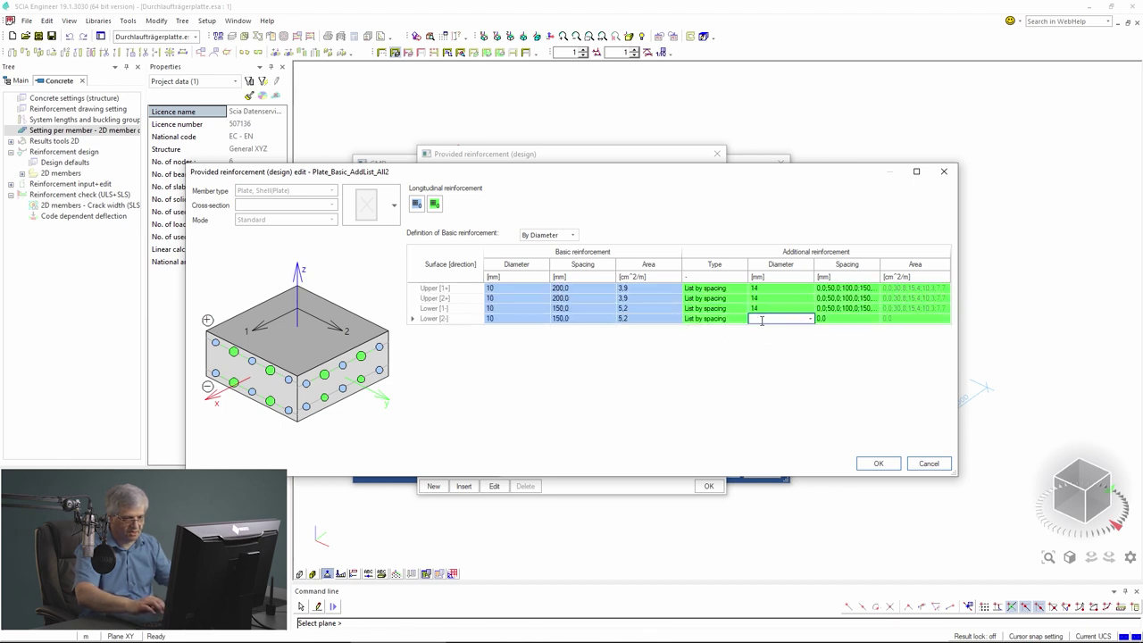
pyautogui.write('14')
pyautogui.click(830, 319)
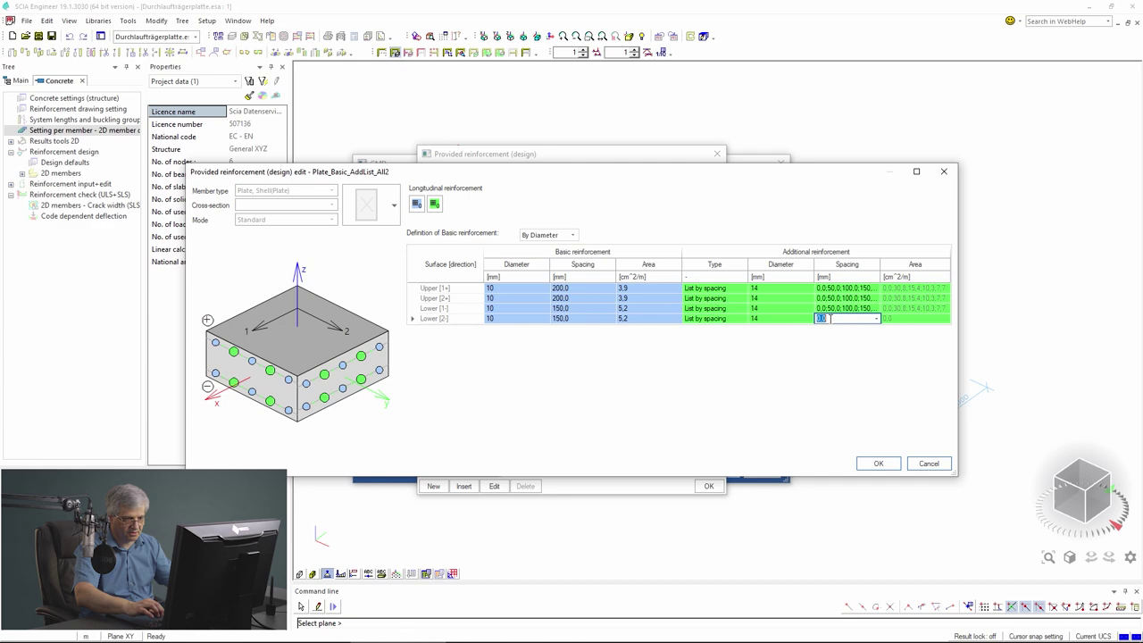
pyautogui.hotkey('ctrl', 'v')
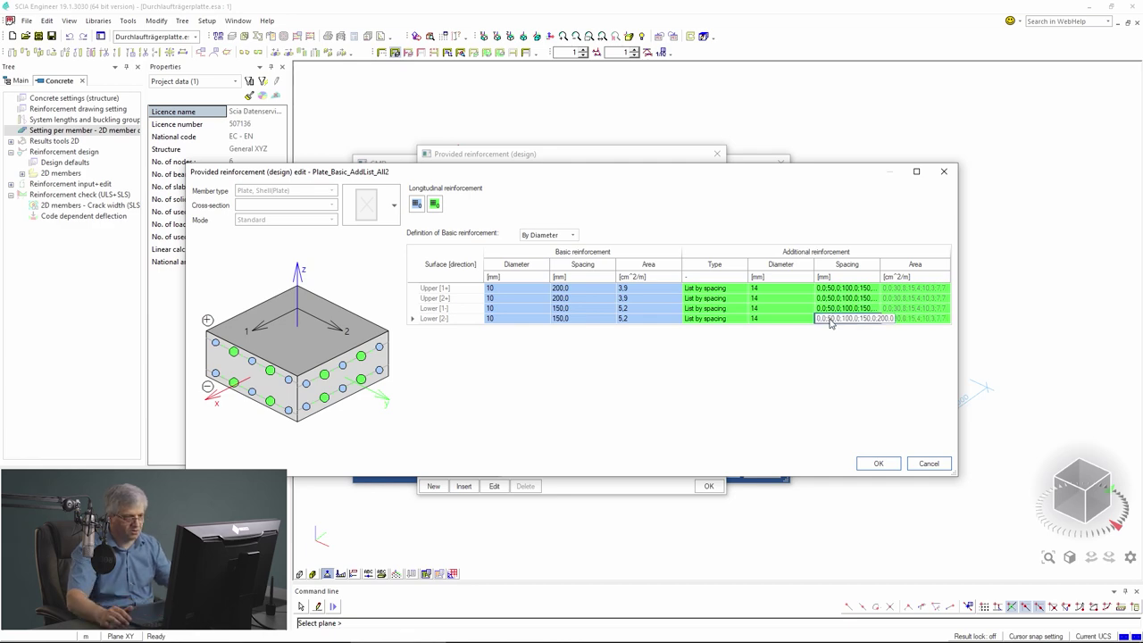
# Step: Save the new reinforcement template, assign it to the 2D member data and apply that data to slab S1
pyautogui.click(879, 464)
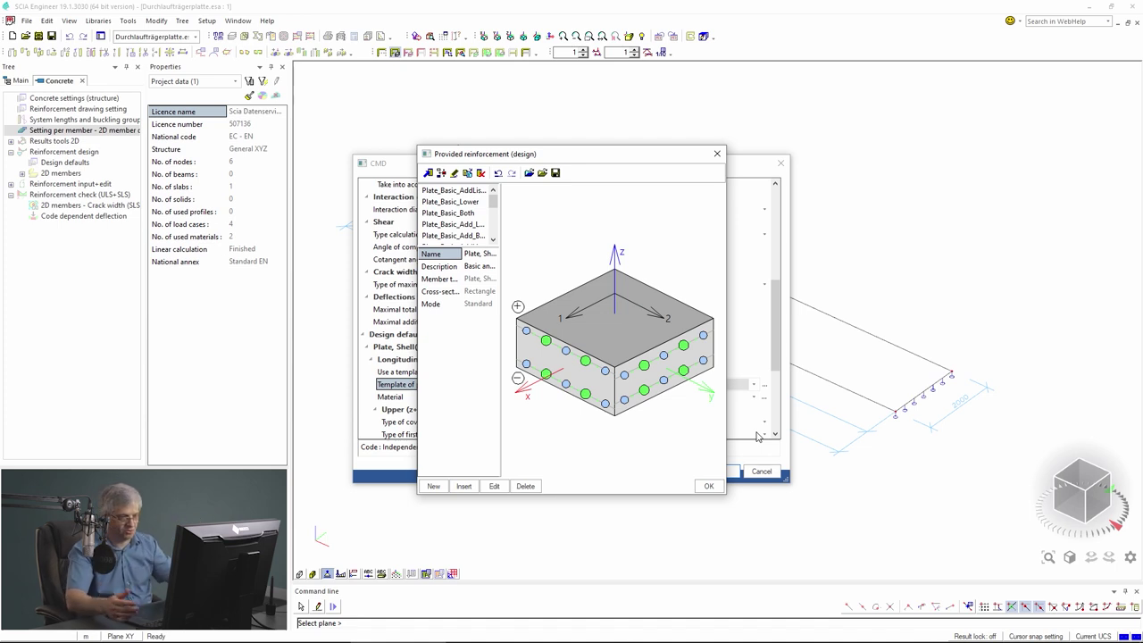
pyautogui.click(707, 487)
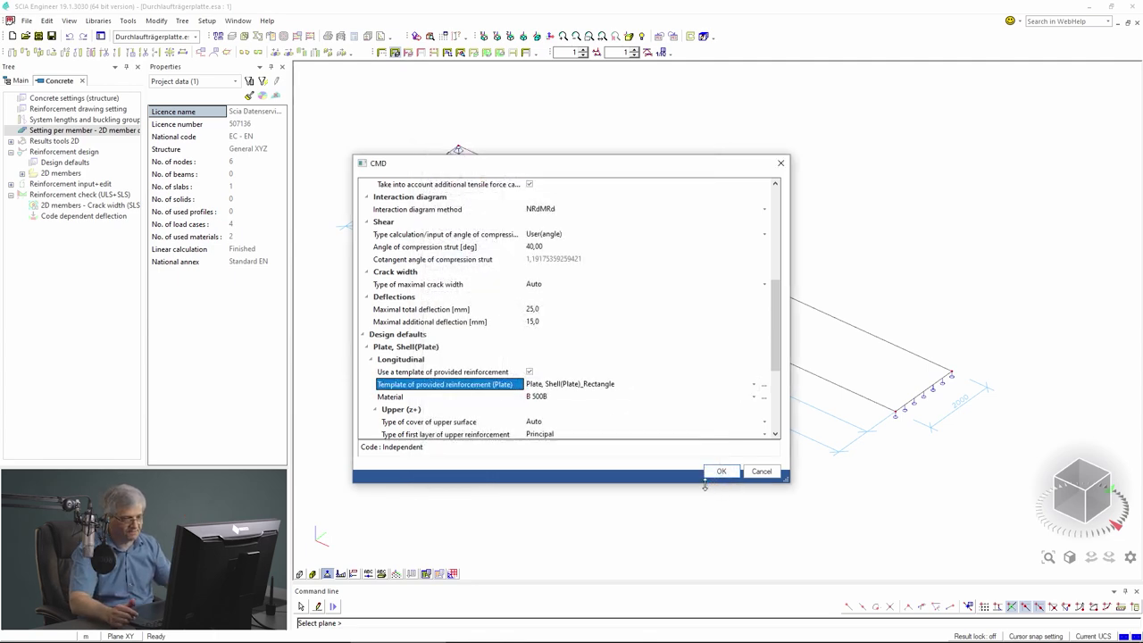
pyautogui.click(722, 471)
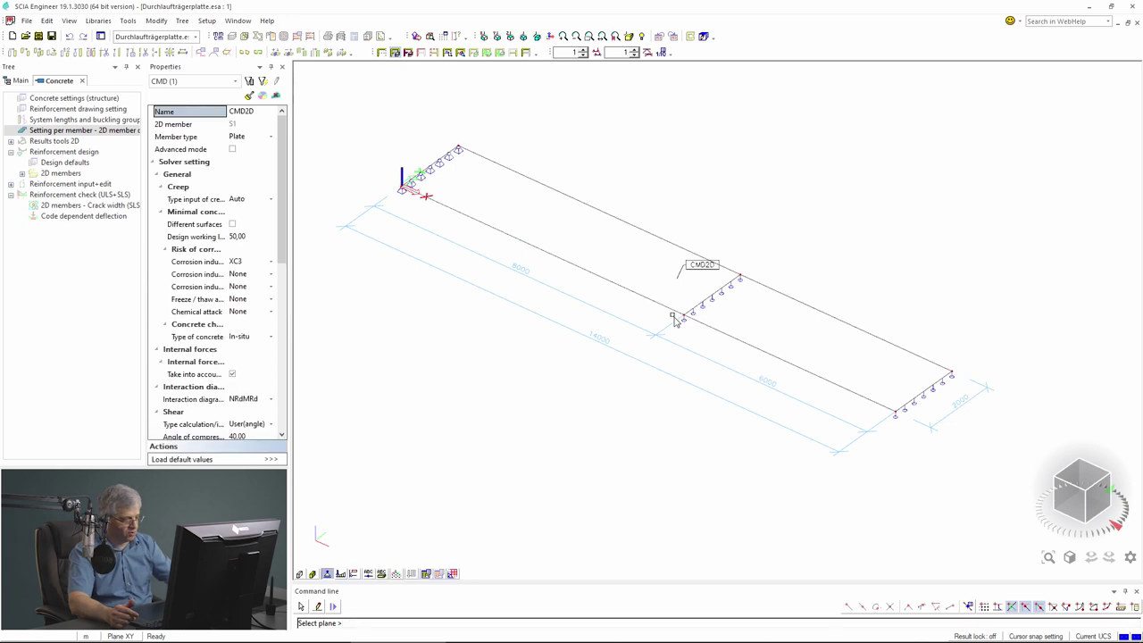
pyautogui.press('Escape')
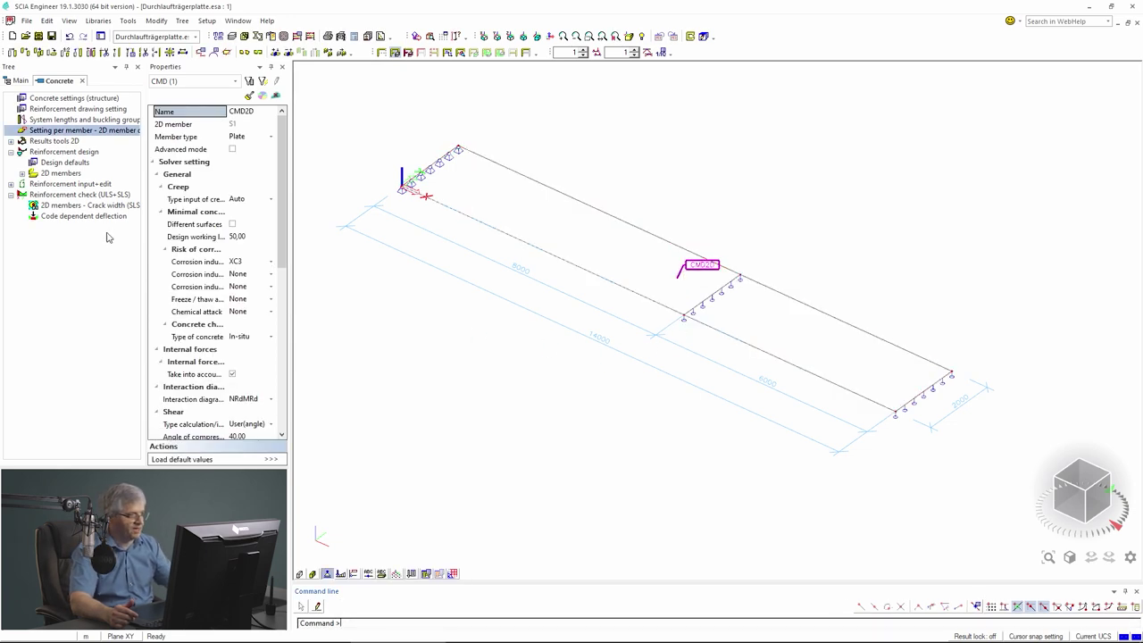
# Step: Set the code dependent deflection's reinforcement type to Provided & User, exclude 2D user reinforcement, and show the reinforcement input options
pyautogui.click(69, 217)
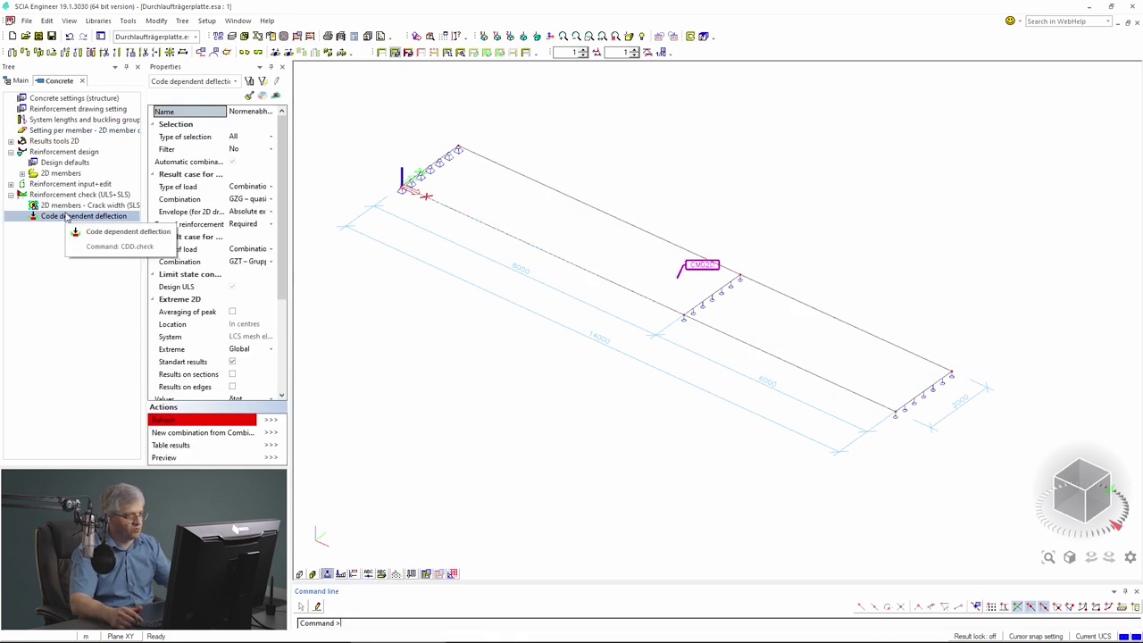
pyautogui.click(271, 224)
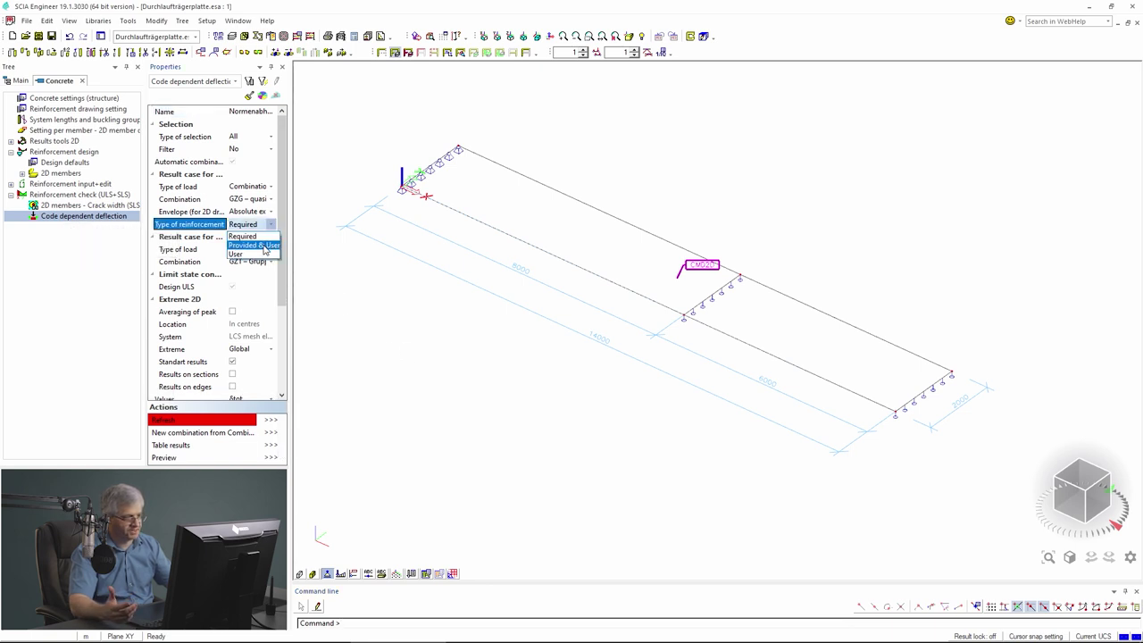
pyautogui.click(259, 246)
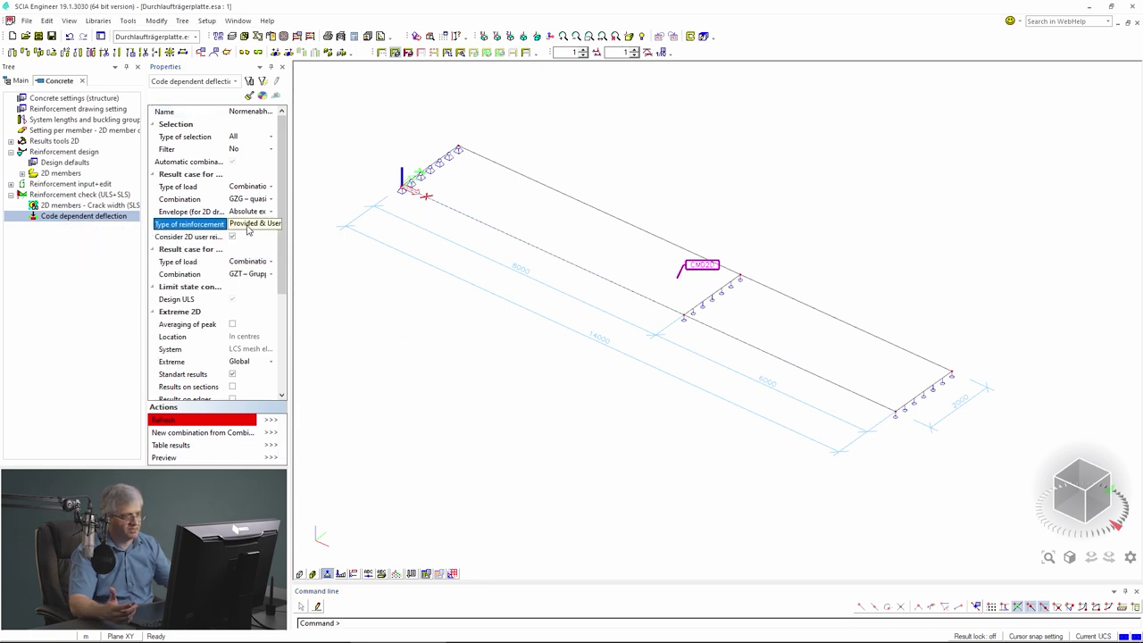
pyautogui.click(244, 232)
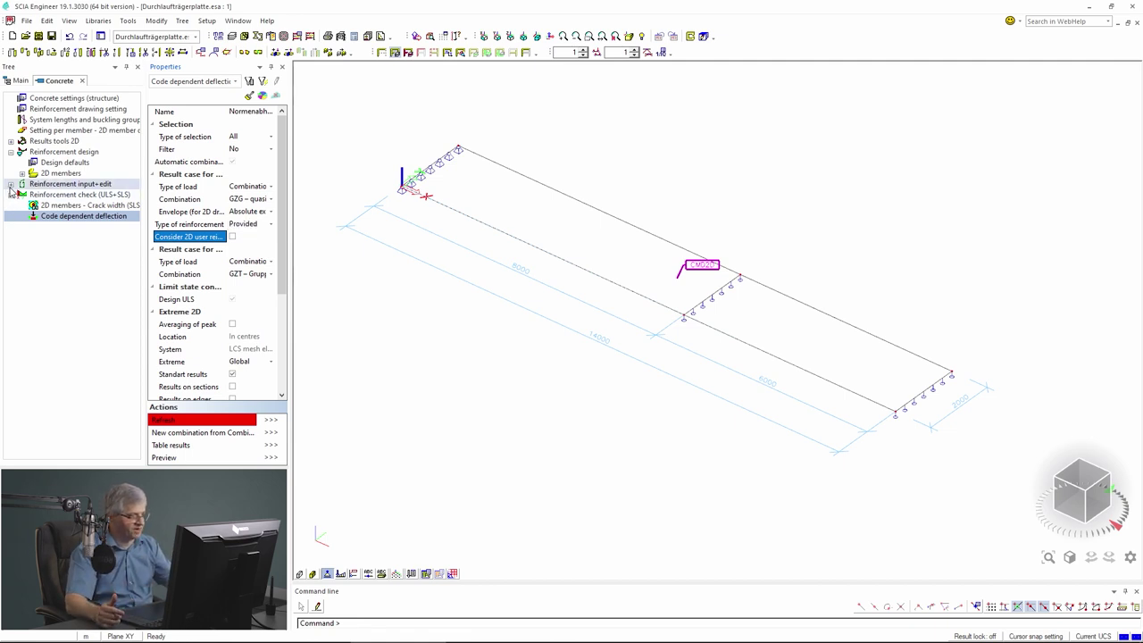
pyautogui.doubleClick(36, 183)
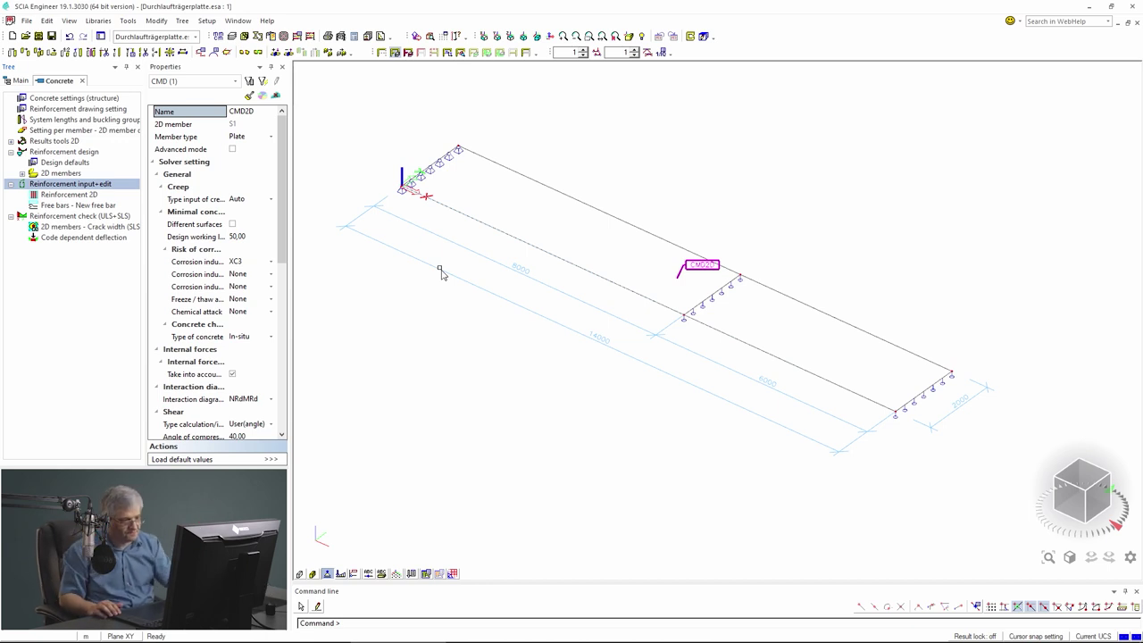
pyautogui.moveTo(695, 400); pyautogui.dragTo(386, 433)
pyautogui.moveTo(565, 418); pyautogui.dragTo(571, 434)
pyautogui.moveTo(686, 402)
pyautogui.mouseDown()
pyautogui.moveTo(684, 416)
pyautogui.moveTo(709, 399)
pyautogui.moveTo(698, 469)
pyautogui.moveTo(571, 446)
pyautogui.moveTo(389, 454)
pyautogui.mouseUp()
pyautogui.moveTo(698, 465); pyautogui.dragTo(390, 471)
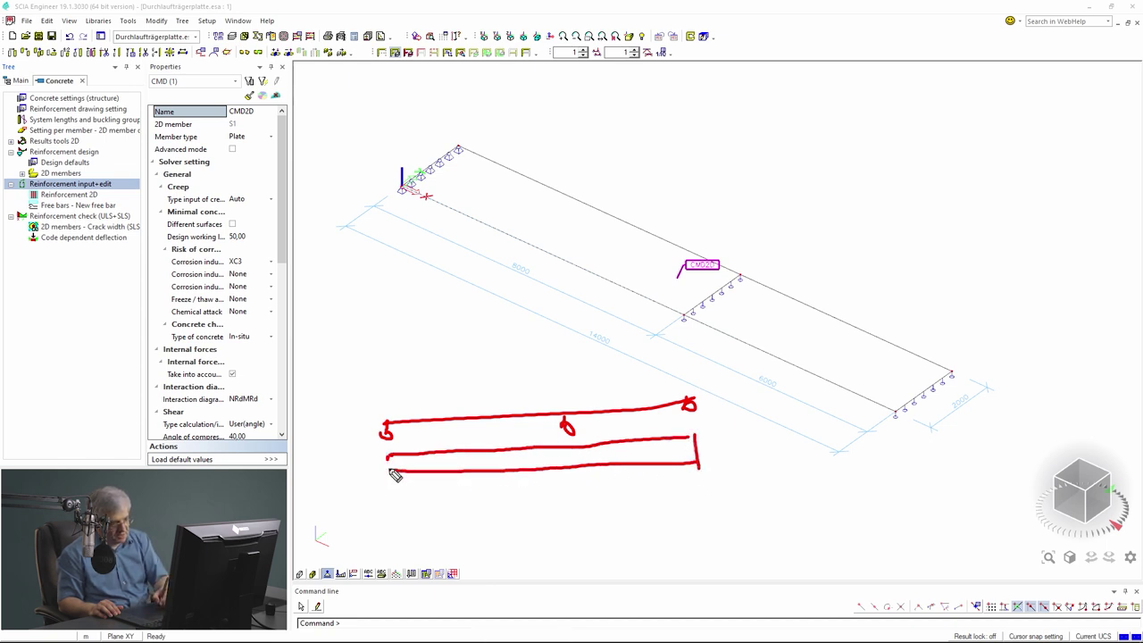
pyautogui.moveTo(665, 241)
pyautogui.mouseDown()
pyautogui.moveTo(622, 269)
pyautogui.moveTo(536, 221)
pyautogui.moveTo(496, 204)
pyautogui.mouseUp()
pyautogui.moveTo(523, 168); pyautogui.dragTo(472, 217)
pyautogui.moveTo(522, 169)
pyautogui.mouseDown()
pyautogui.moveTo(626, 249)
pyautogui.moveTo(620, 263)
pyautogui.moveTo(663, 241)
pyautogui.mouseUp()
pyautogui.moveTo(610, 255)
pyautogui.mouseDown()
pyautogui.moveTo(648, 247)
pyautogui.moveTo(505, 199)
pyautogui.mouseUp()
pyautogui.moveTo(534, 176); pyautogui.dragTo(604, 279)
pyautogui.moveTo(545, 471)
pyautogui.mouseDown()
pyautogui.moveTo(551, 505)
pyautogui.moveTo(438, 496)
pyautogui.mouseUp()
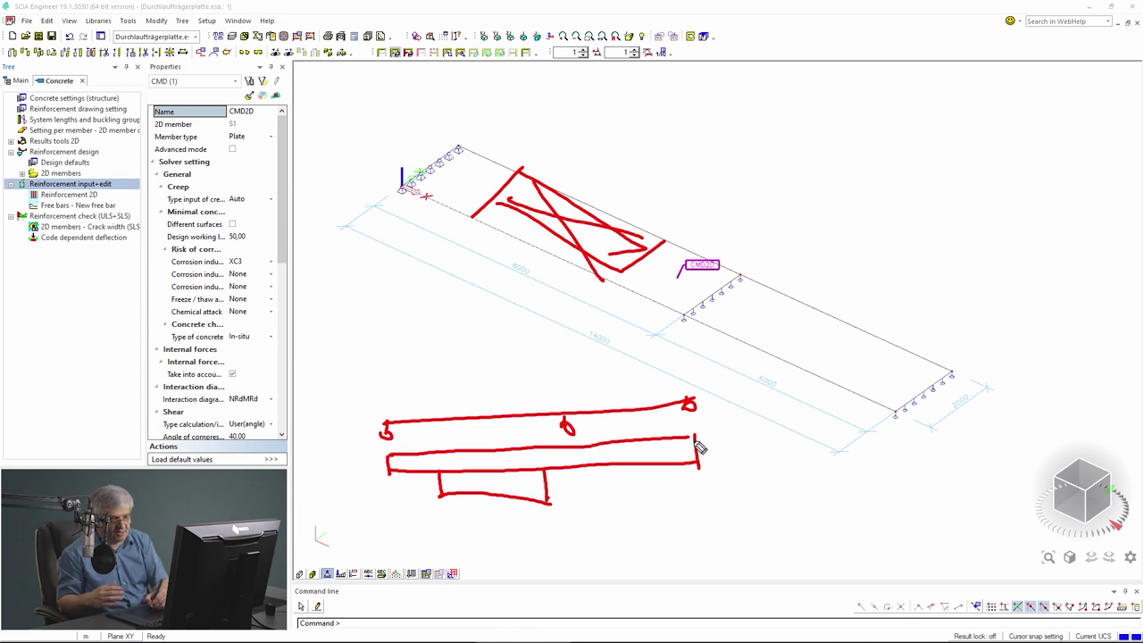
pyautogui.moveTo(701, 443)
pyautogui.mouseDown()
pyautogui.moveTo(649, 483)
pyautogui.moveTo(603, 446)
pyautogui.moveTo(560, 450)
pyautogui.moveTo(501, 503)
pyautogui.moveTo(427, 469)
pyautogui.mouseUp()
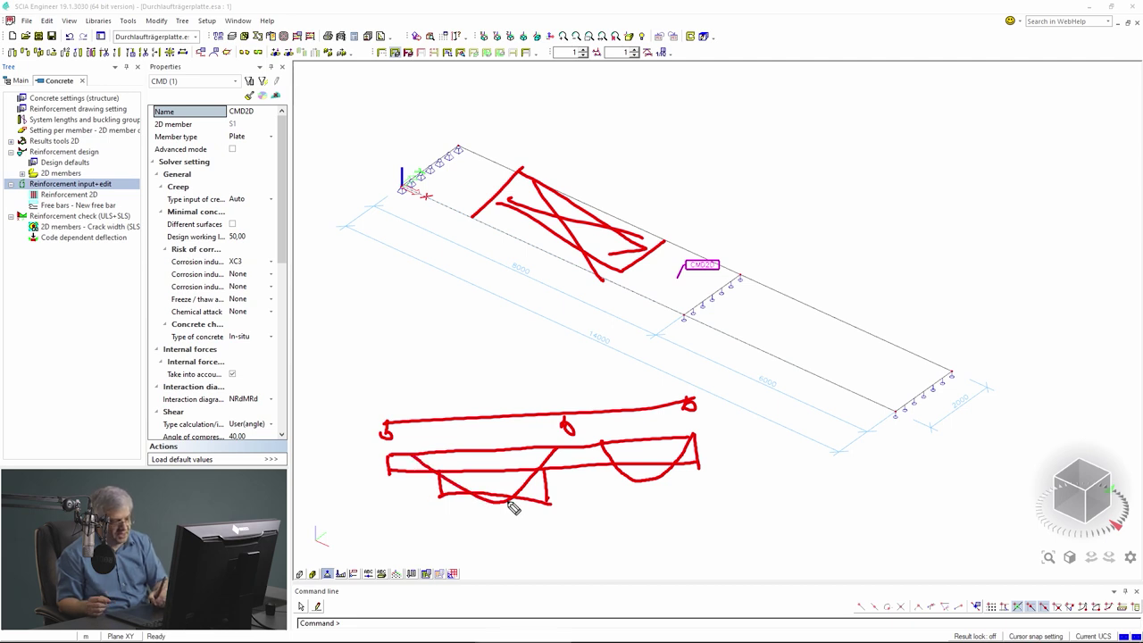
pyautogui.moveTo(510, 507)
pyautogui.mouseDown()
pyautogui.moveTo(466, 510)
pyautogui.moveTo(462, 495)
pyautogui.mouseUp()
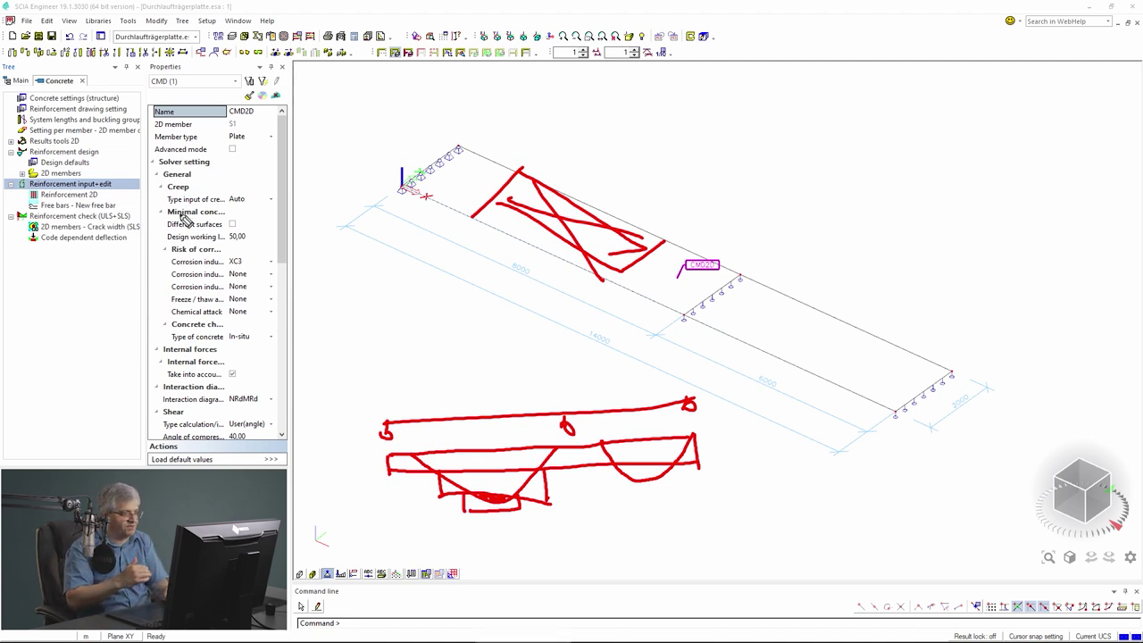
pyautogui.moveTo(108, 132)
pyautogui.mouseDown()
pyautogui.moveTo(66, 143)
pyautogui.moveTo(89, 122)
pyautogui.mouseUp()
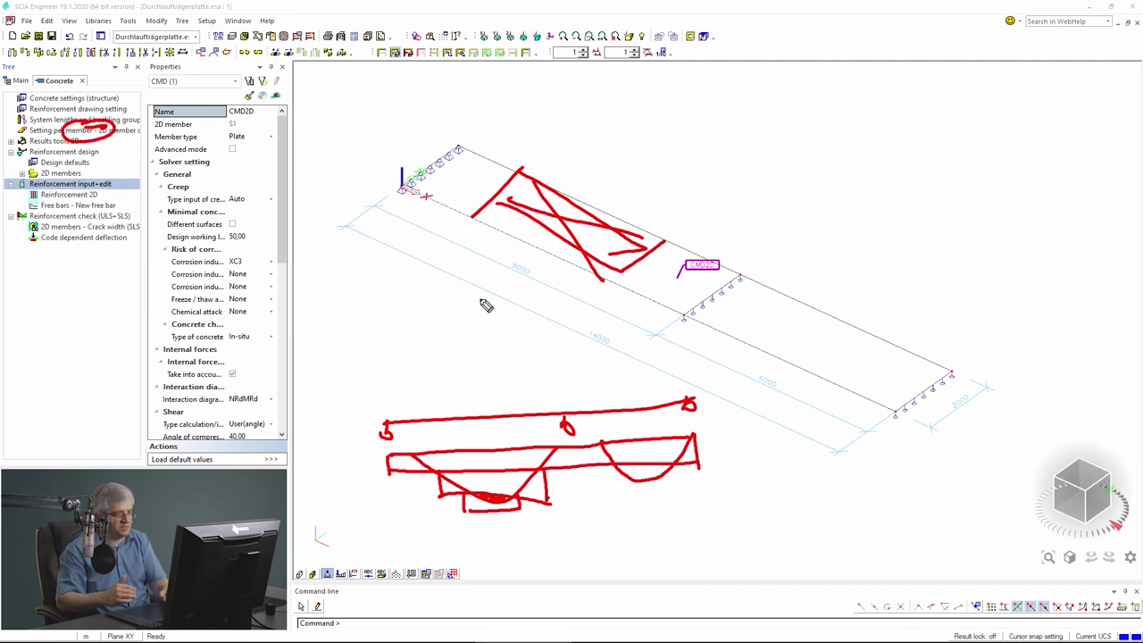
pyautogui.moveTo(717, 247); pyautogui.dragTo(690, 237)
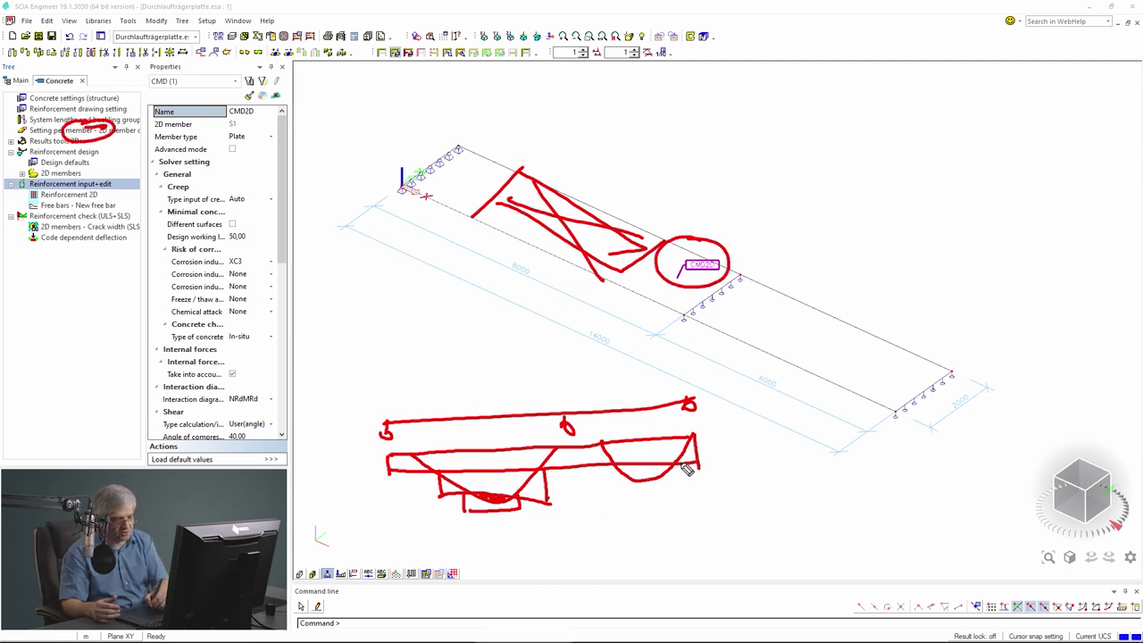
pyautogui.moveTo(684, 493)
pyautogui.mouseDown()
pyautogui.moveTo(616, 487)
pyautogui.moveTo(606, 464)
pyautogui.mouseUp()
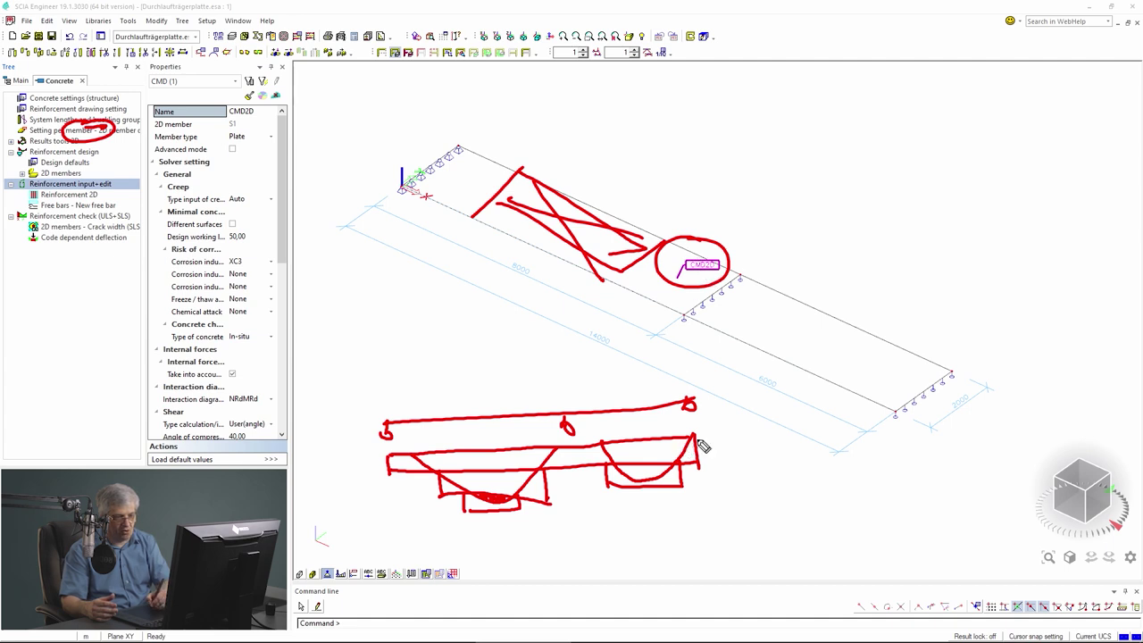
pyautogui.moveTo(697, 522)
pyautogui.mouseDown()
pyautogui.moveTo(699, 549)
pyautogui.moveTo(513, 556)
pyautogui.moveTo(422, 555)
pyautogui.moveTo(658, 540)
pyautogui.moveTo(700, 524)
pyautogui.moveTo(372, 524)
pyautogui.moveTo(376, 554)
pyautogui.mouseUp()
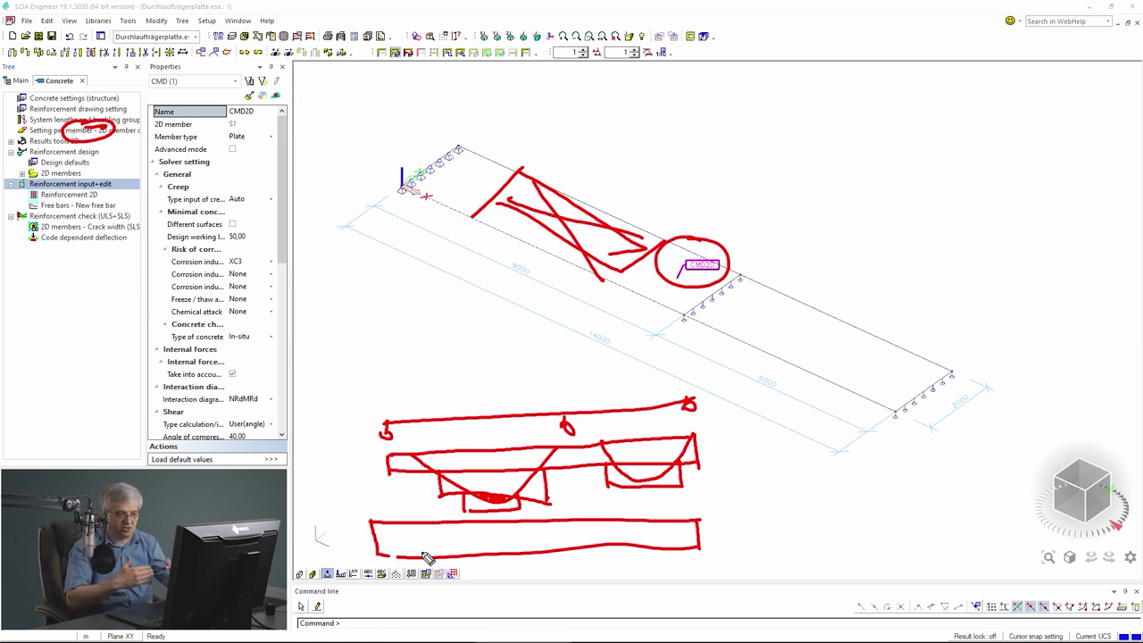
pyautogui.moveTo(555, 554)
pyautogui.mouseDown()
pyautogui.moveTo(556, 574)
pyautogui.moveTo(427, 557)
pyautogui.moveTo(427, 578)
pyautogui.mouseUp()
pyautogui.moveTo(530, 579)
pyautogui.mouseDown()
pyautogui.moveTo(466, 599)
pyautogui.moveTo(464, 572)
pyautogui.mouseUp()
pyautogui.moveTo(682, 549)
pyautogui.mouseDown()
pyautogui.moveTo(634, 568)
pyautogui.moveTo(626, 546)
pyautogui.mouseUp()
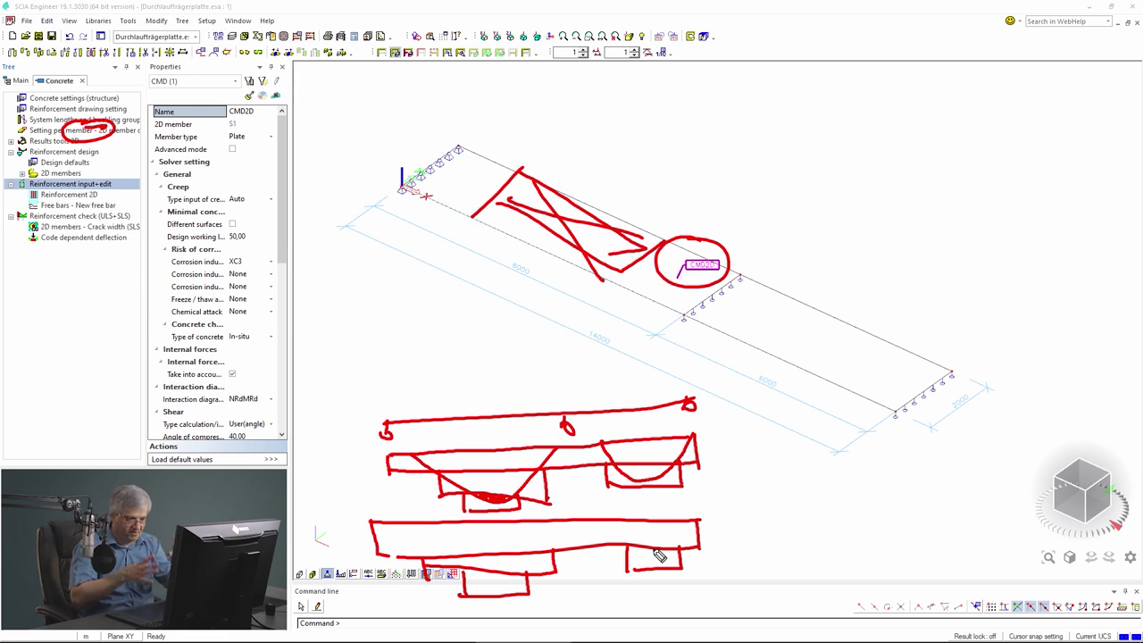
pyautogui.press('e')
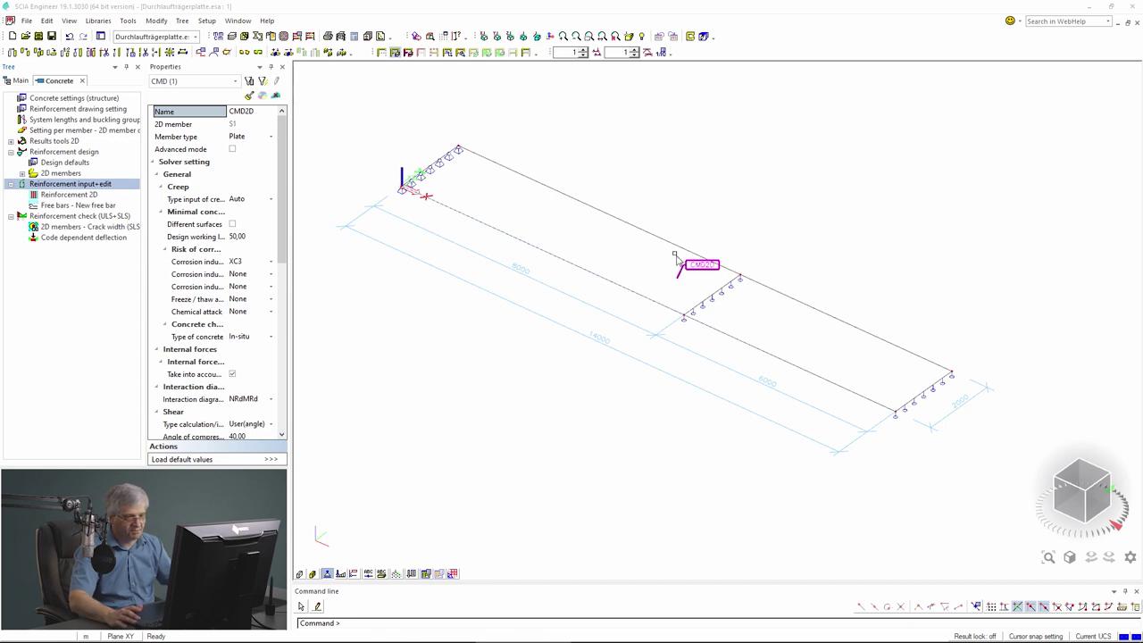
# Step: Recalculate and display the code dependent deflection of the slab with the provided reinforcement template
pyautogui.click(83, 236)
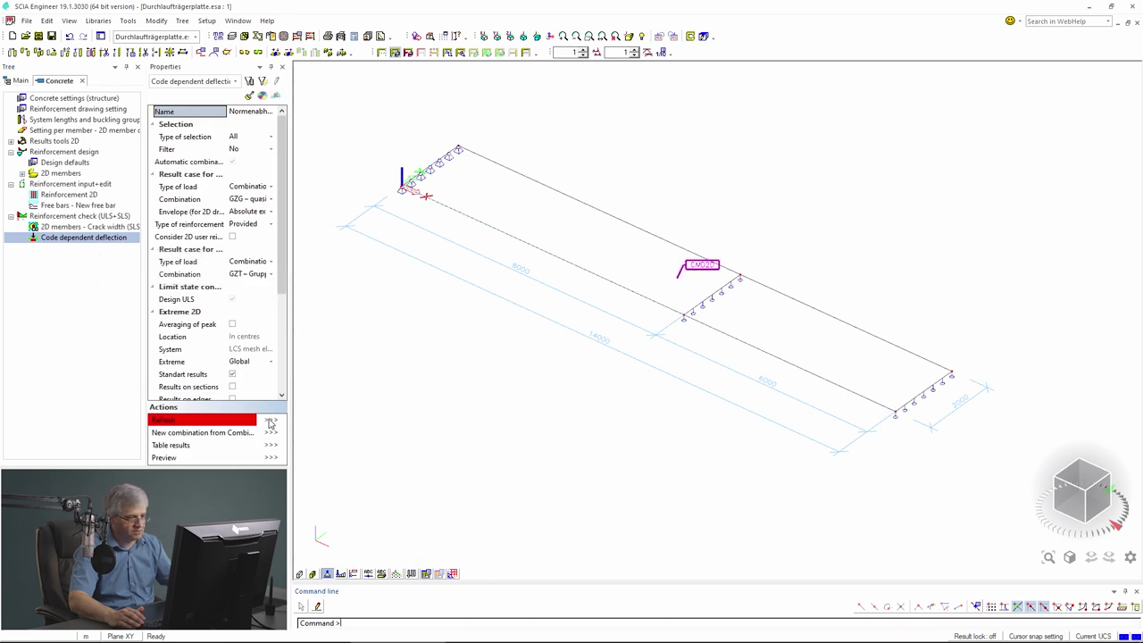
pyautogui.click(270, 423)
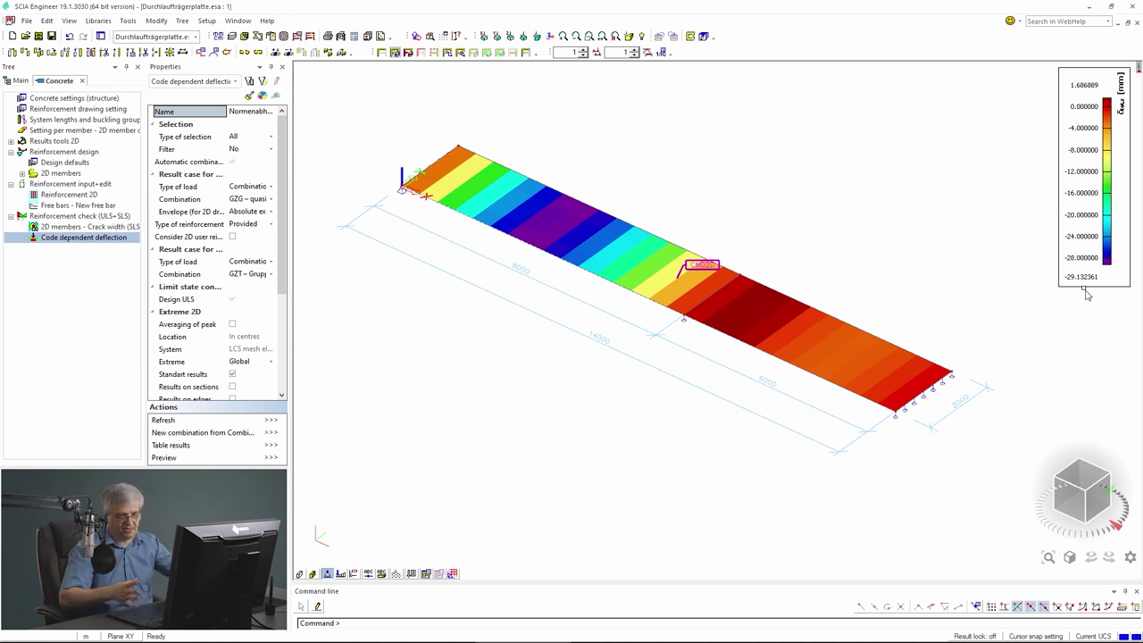
pyautogui.press('Escape')
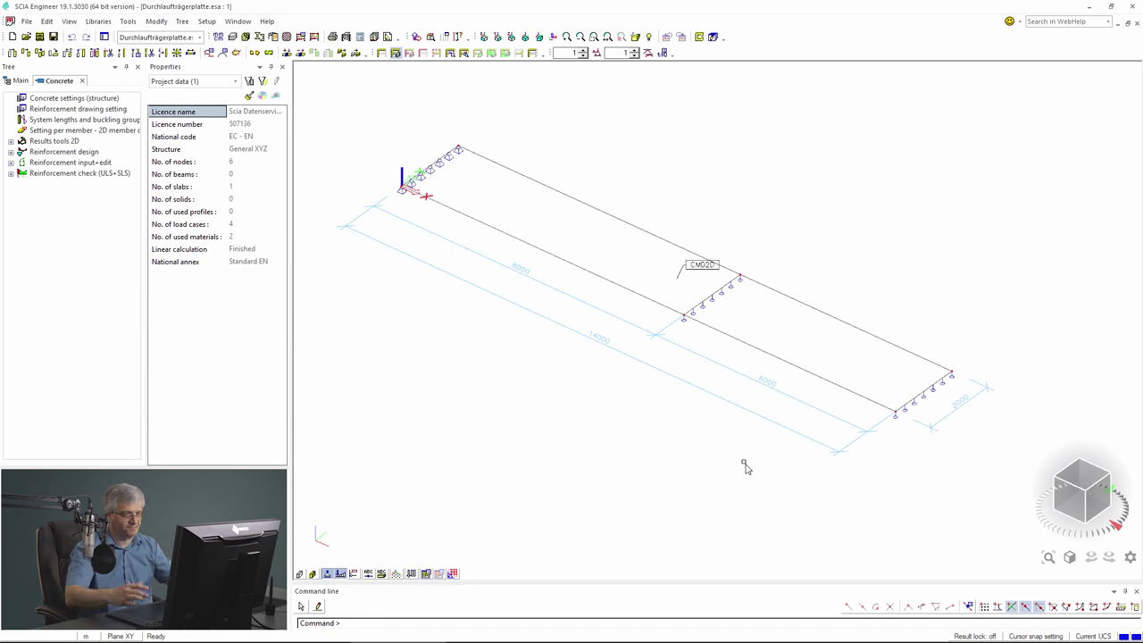
# Step: Open the provided reinforcement template Plate, Shell(Plate)_Rectangle for editing from the slab's 2D member data
pyautogui.click(693, 277)
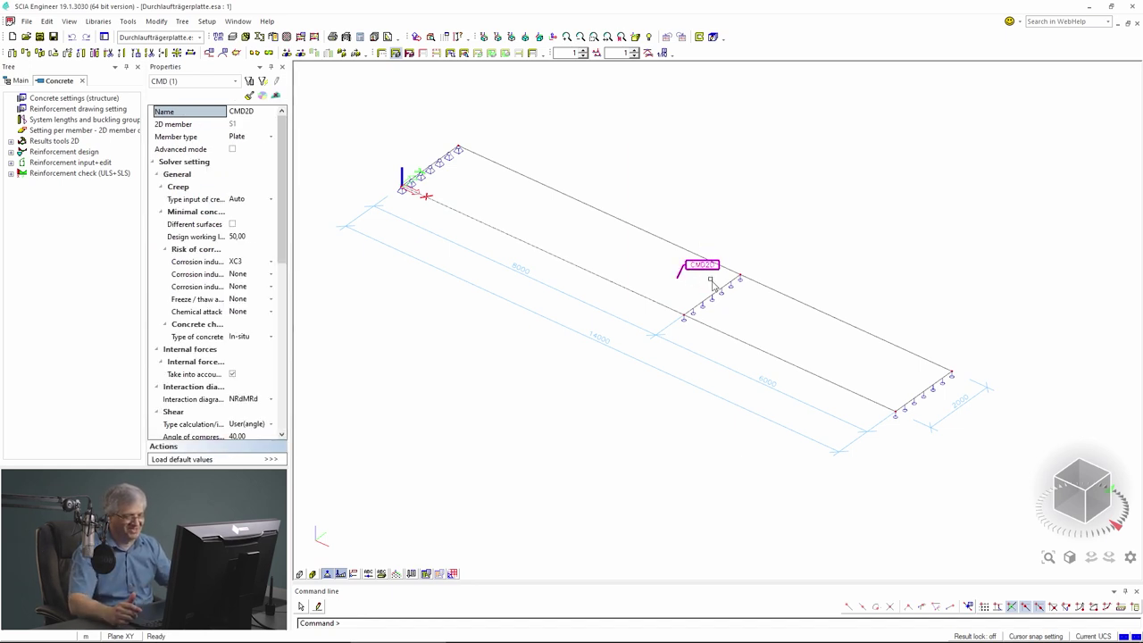
pyautogui.press('Escape')
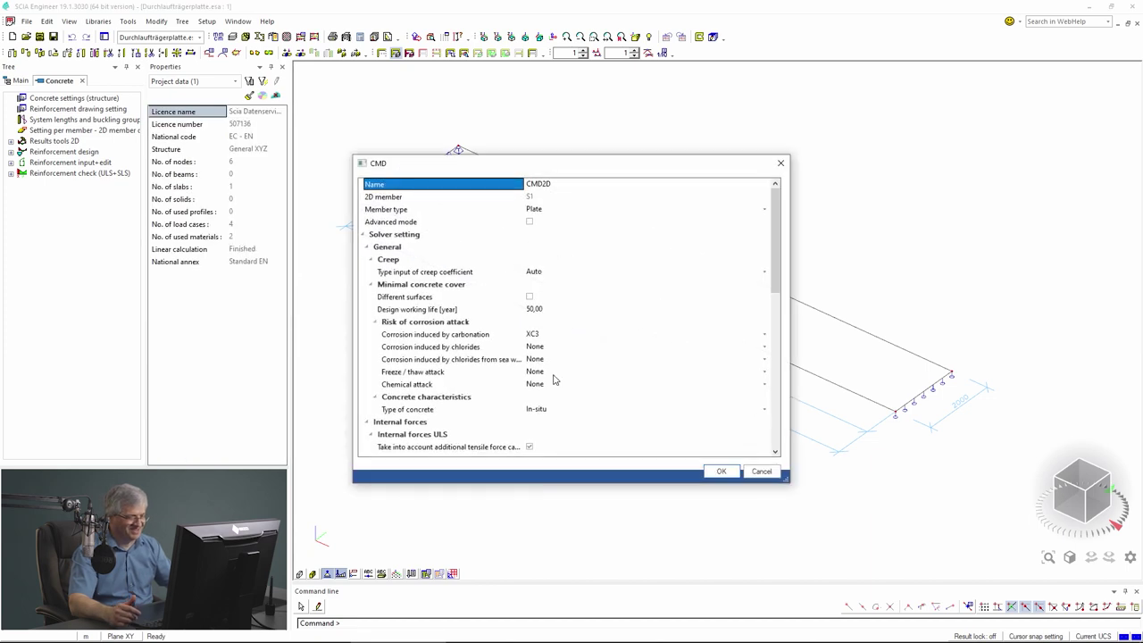
pyautogui.scroll(-8, 776, 288)
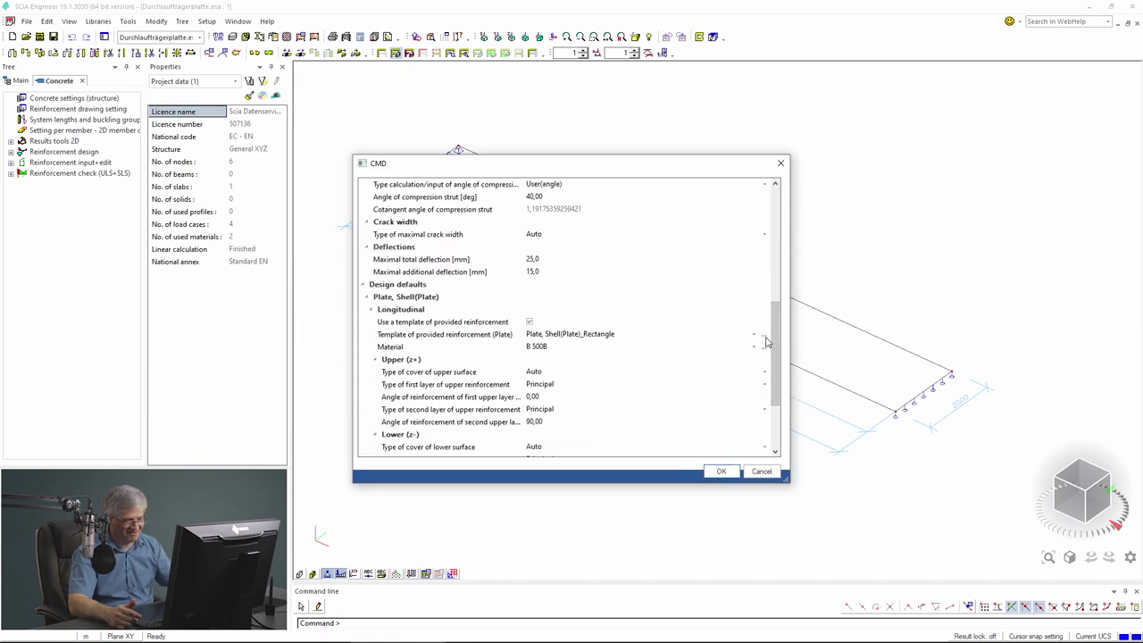
pyautogui.click(765, 338)
pyautogui.click(765, 337)
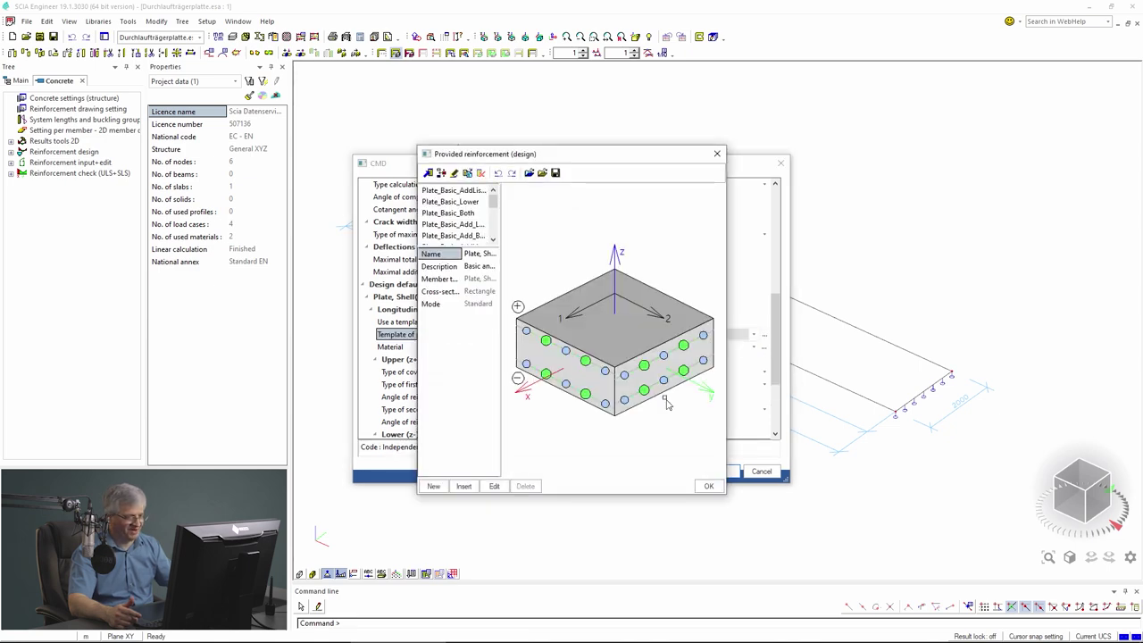
pyautogui.click(494, 487)
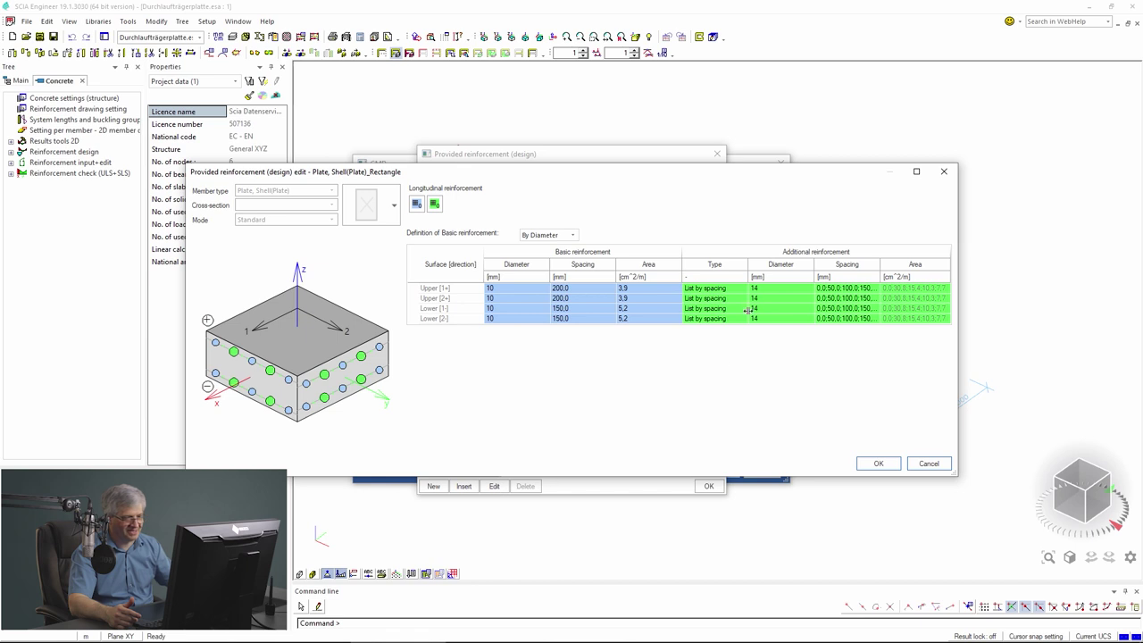
# Step: Set the additional reinforcement type to Fix for Upper 1+, Upper 2+, Lower 1- and Lower 2-
pyautogui.click(745, 289)
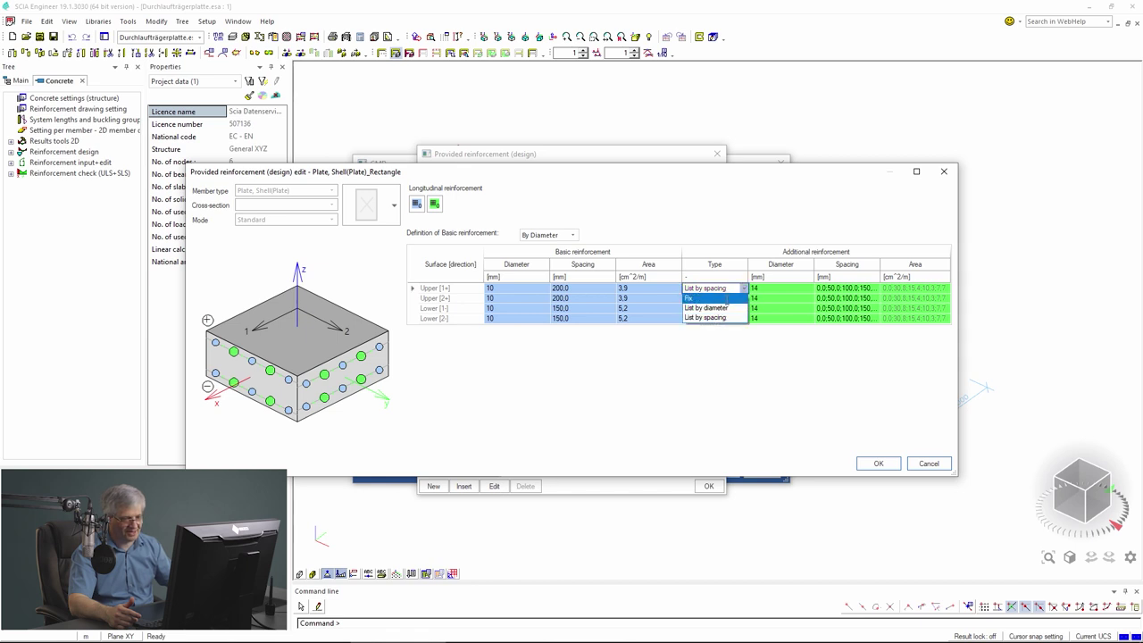
pyautogui.click(728, 299)
pyautogui.click(733, 298)
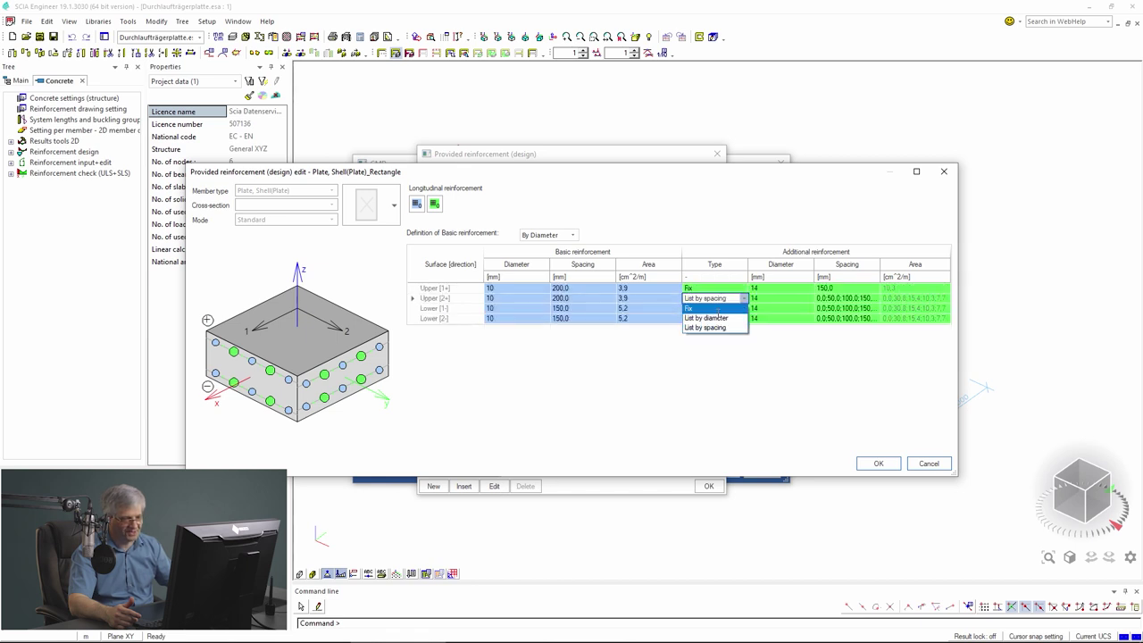
pyautogui.click(718, 308)
pyautogui.click(737, 309)
pyautogui.click(737, 309)
pyautogui.click(724, 319)
pyautogui.click(725, 319)
pyautogui.click(741, 319)
pyautogui.click(712, 338)
# Step: Switch off the template's additional longitudinal reinforcement, then save the template and the 2D member data
pyautogui.click(435, 204)
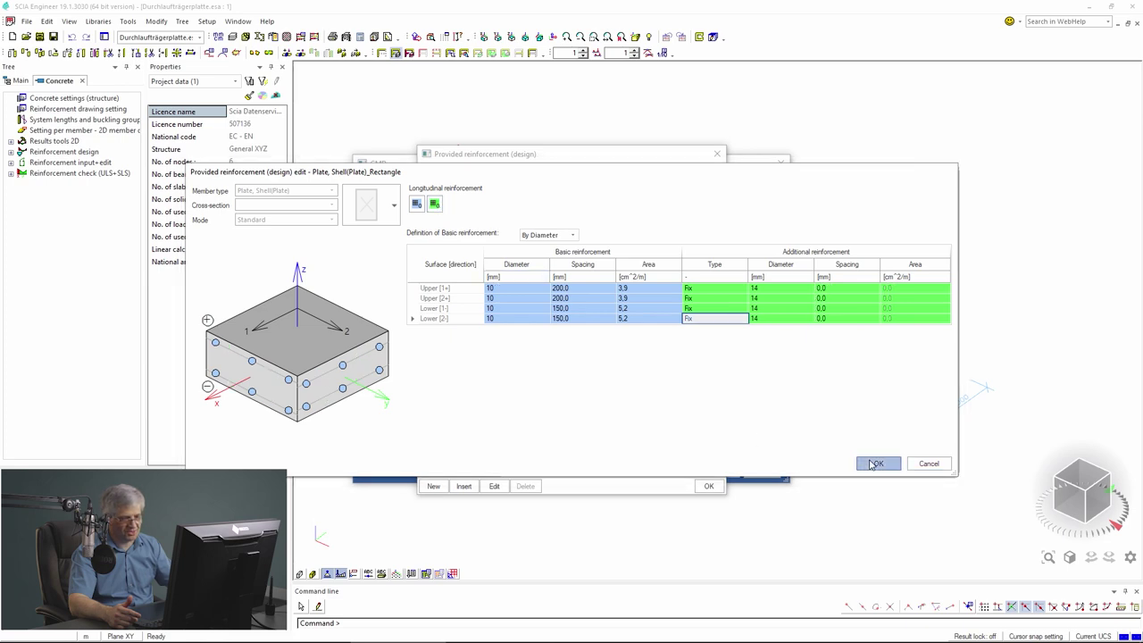
pyautogui.click(873, 464)
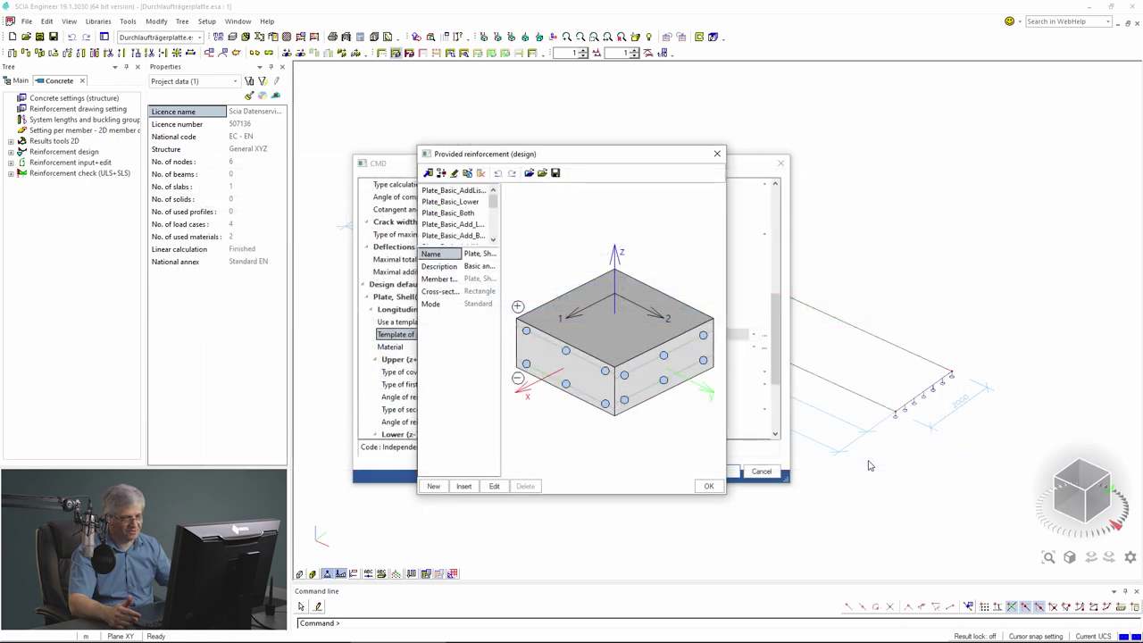
pyautogui.click(708, 487)
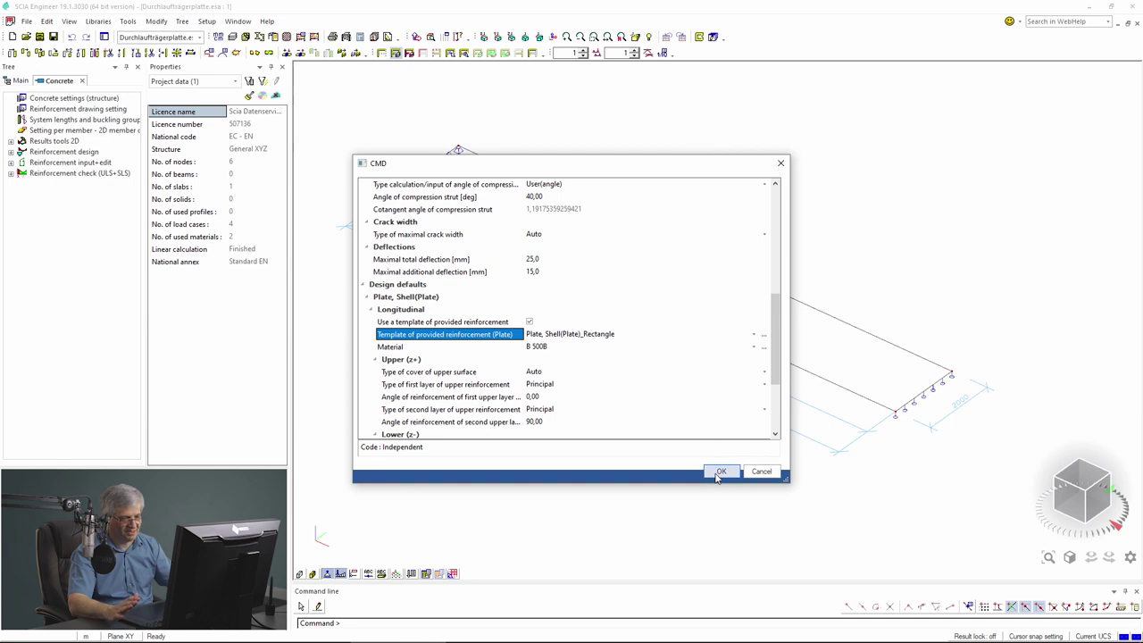
pyautogui.click(724, 470)
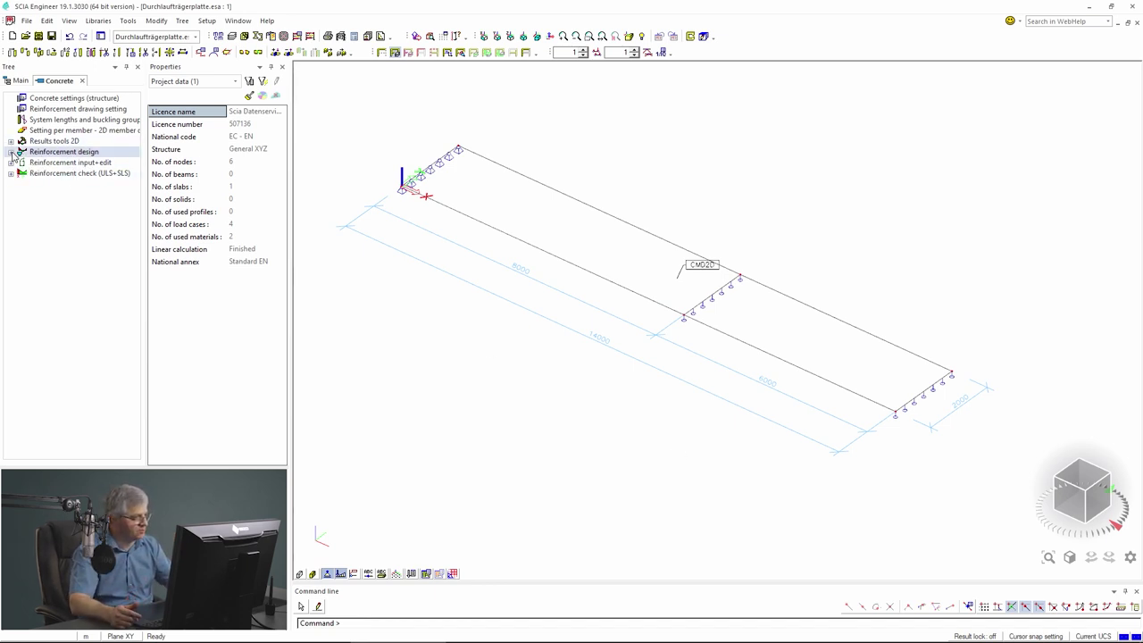
# Step: Start a new 2D reinforcement on the slab's lower surface with 20 mm bar diameter in both directions
pyautogui.doubleClick(54, 162)
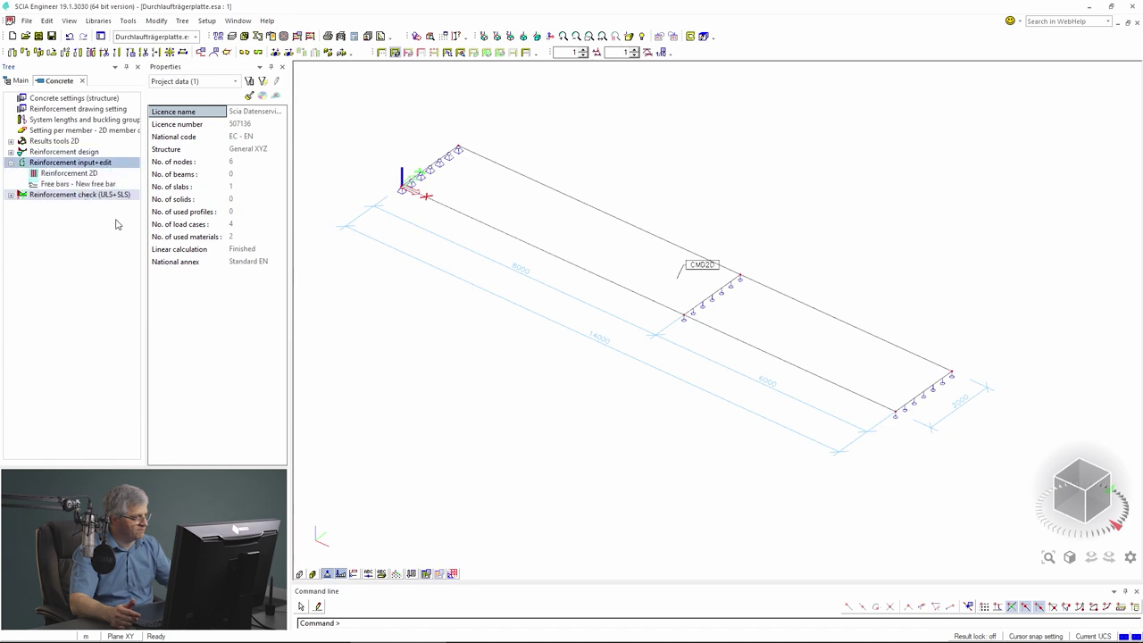
pyautogui.doubleClick(68, 173)
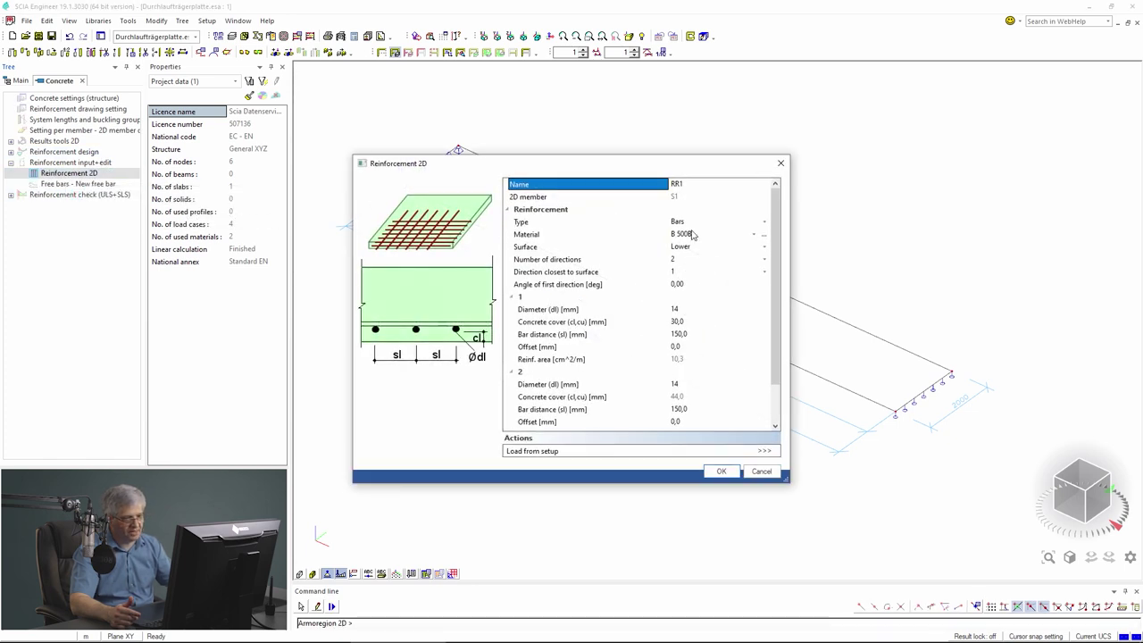
pyautogui.click(688, 309)
pyautogui.write('20')
pyautogui.press('Return')
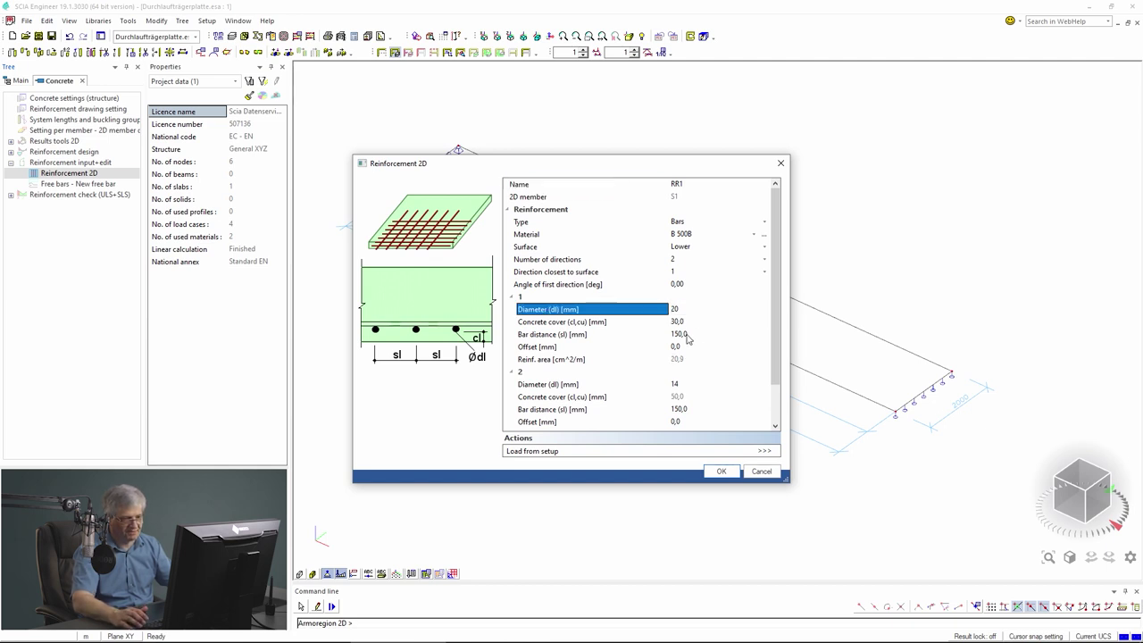
pyautogui.click(683, 384)
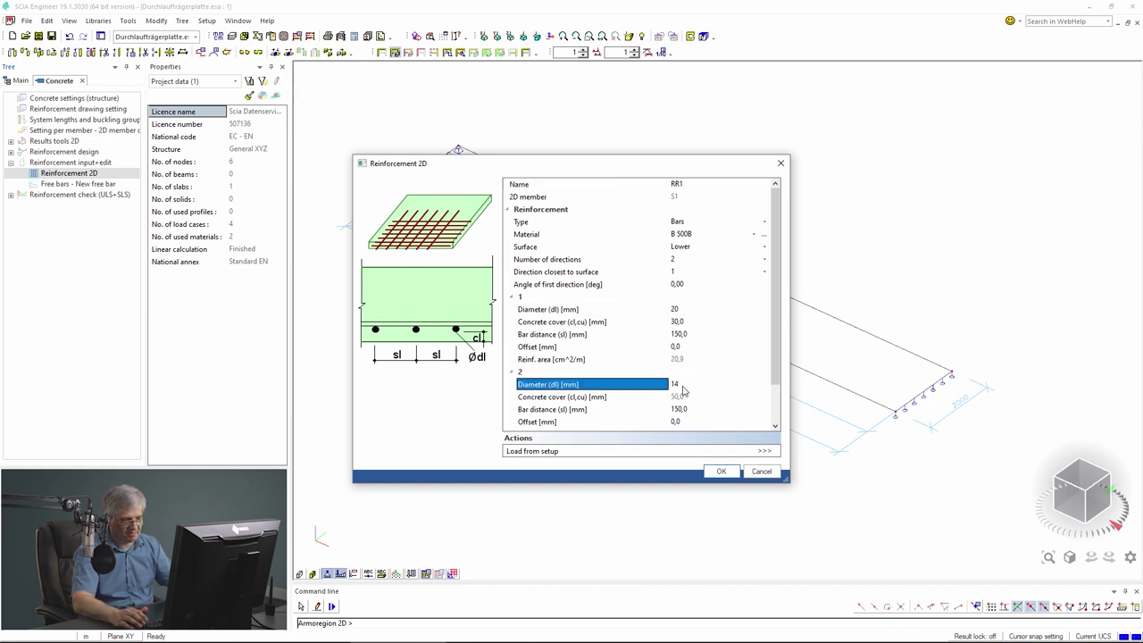
pyautogui.write('20')
pyautogui.press('Return')
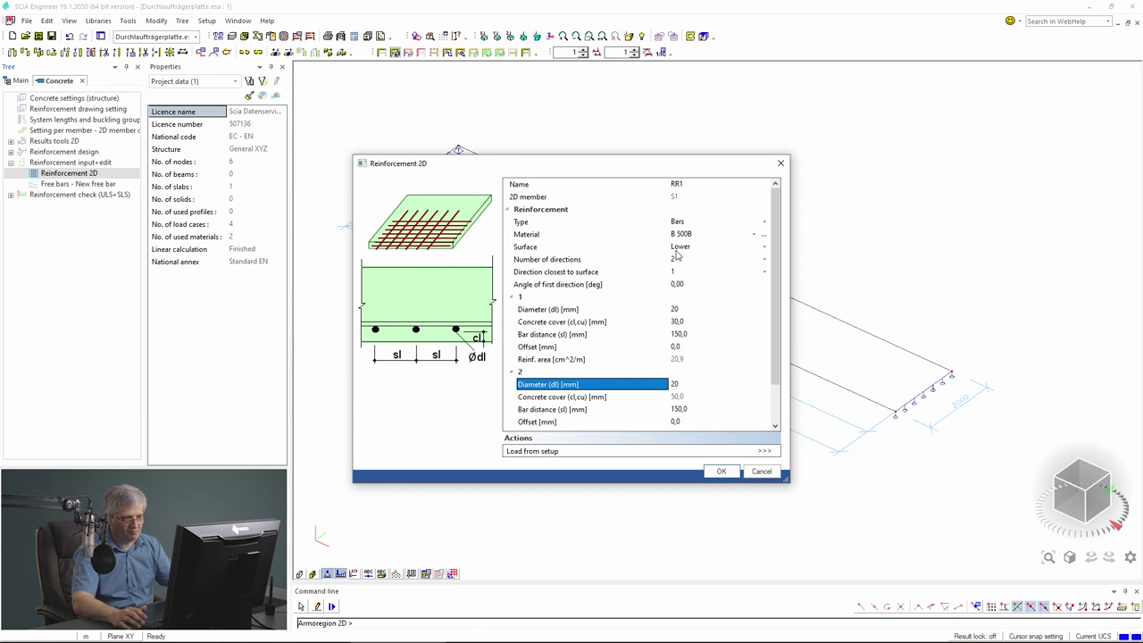
pyautogui.click(719, 471)
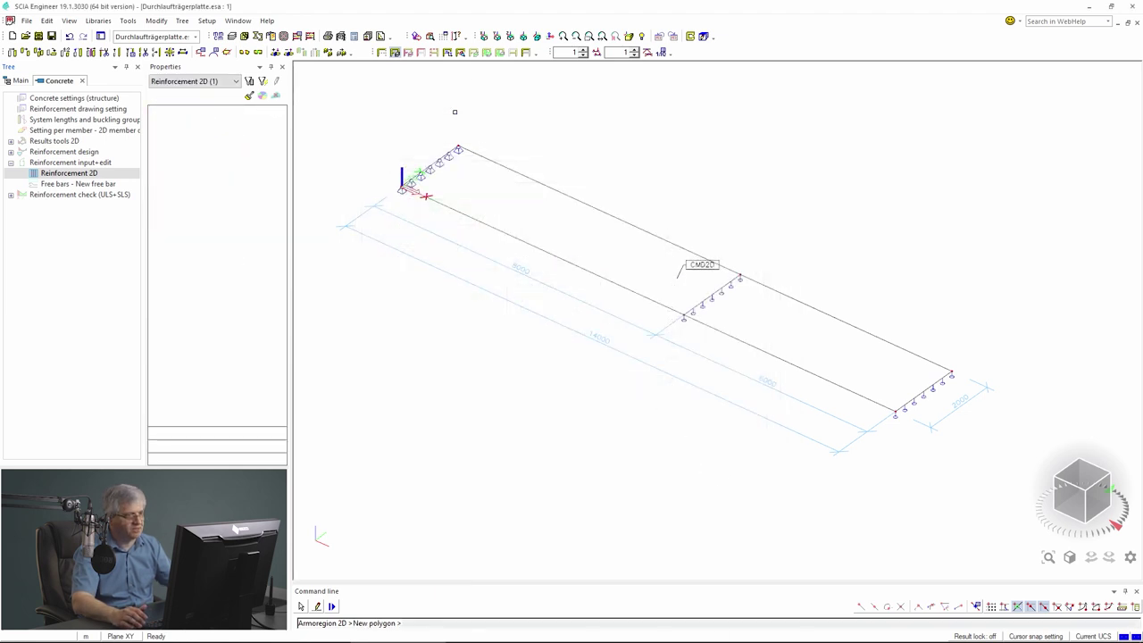
# Step: Draw two full-width rectangular reinforcement regions in plan, one within the 8 m span ending at x = 7 m, one within the 6 m span
pyautogui.click(510, 36)
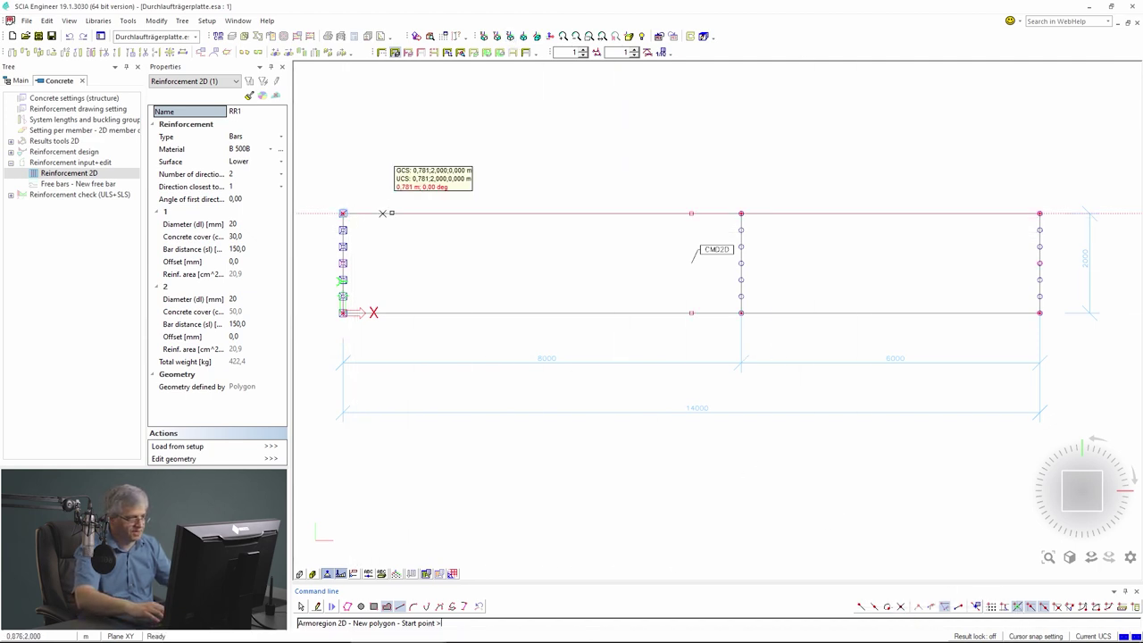
pyautogui.click(374, 607)
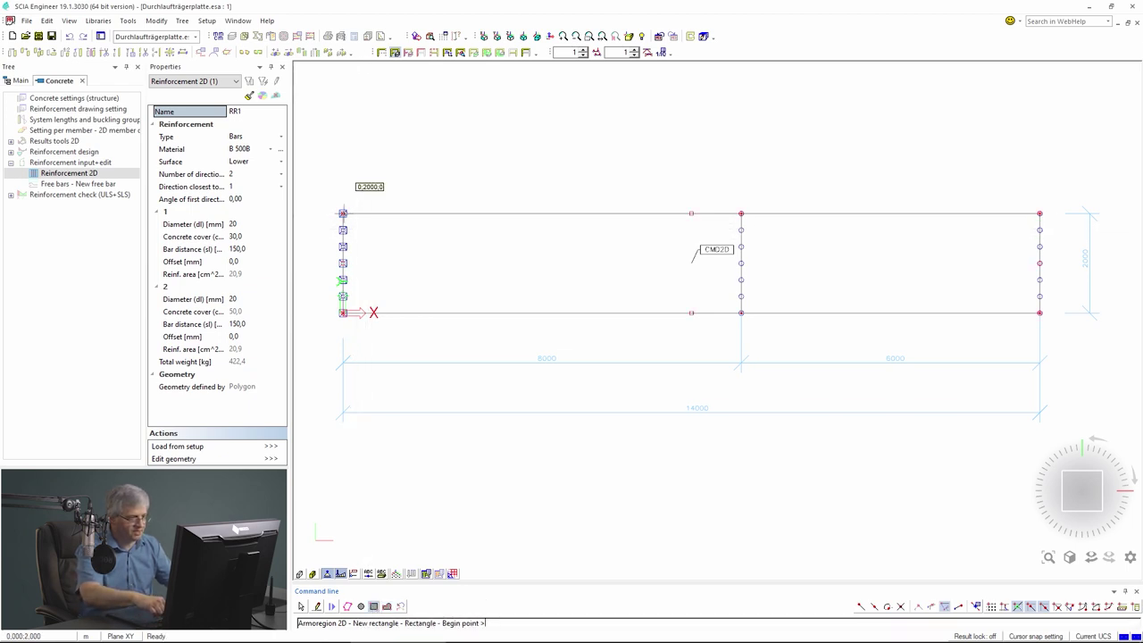
pyautogui.click(410, 213)
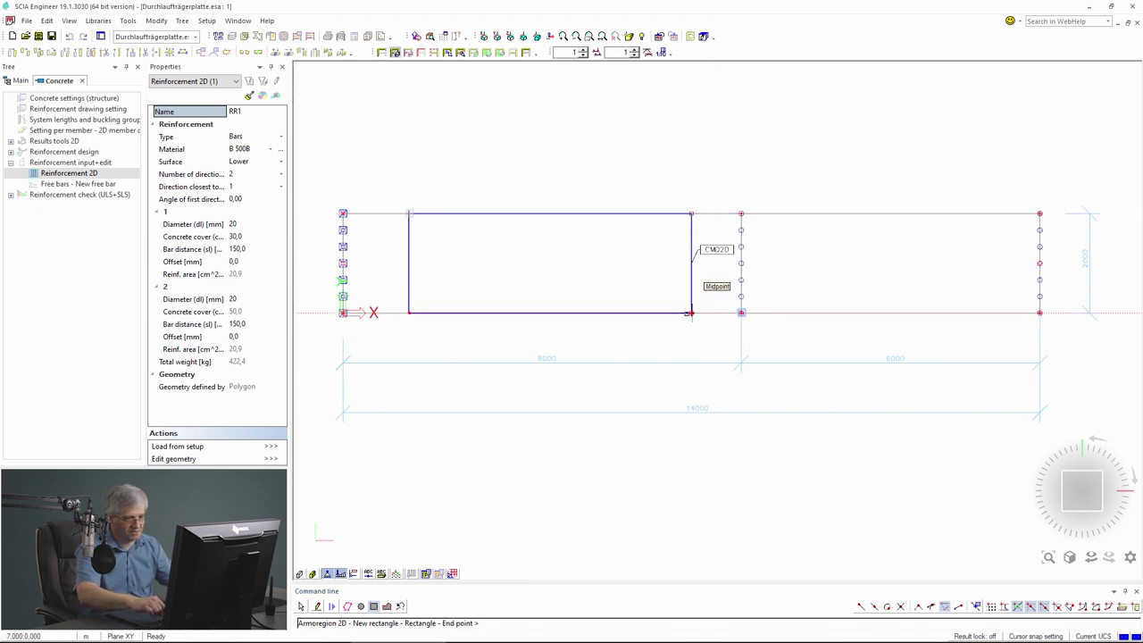
pyautogui.click(692, 312)
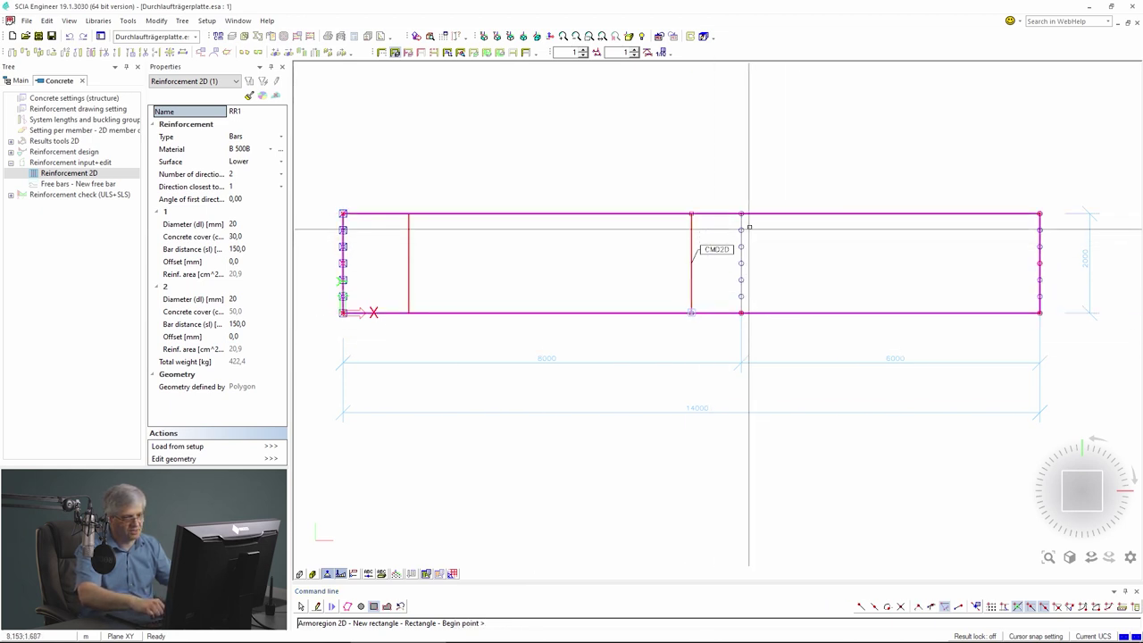
pyautogui.click(795, 213)
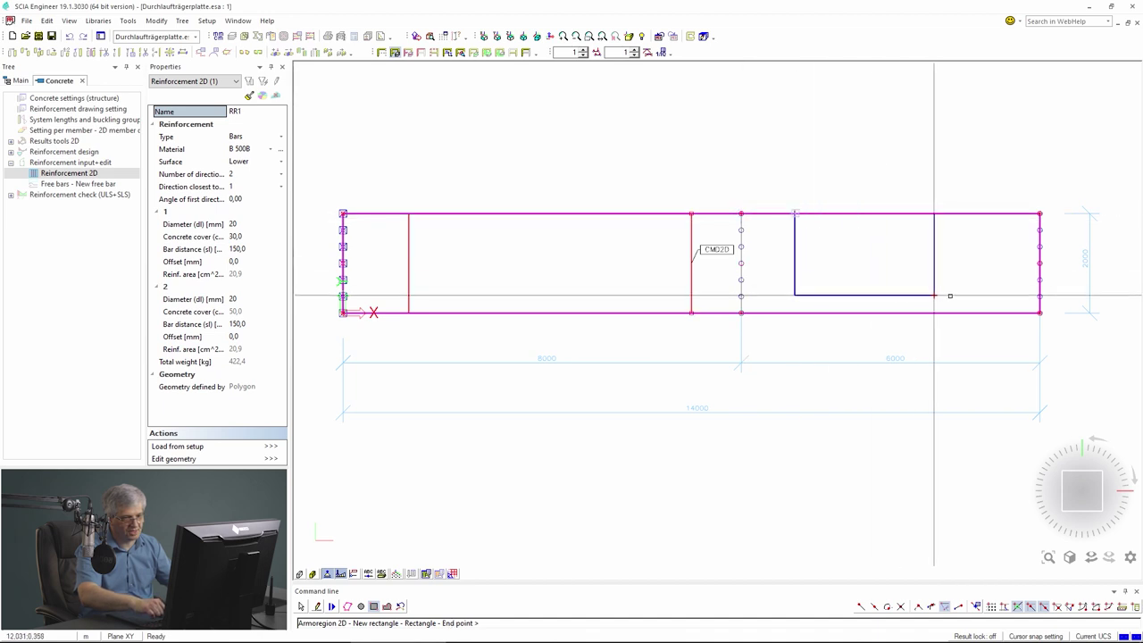
pyautogui.click(995, 312)
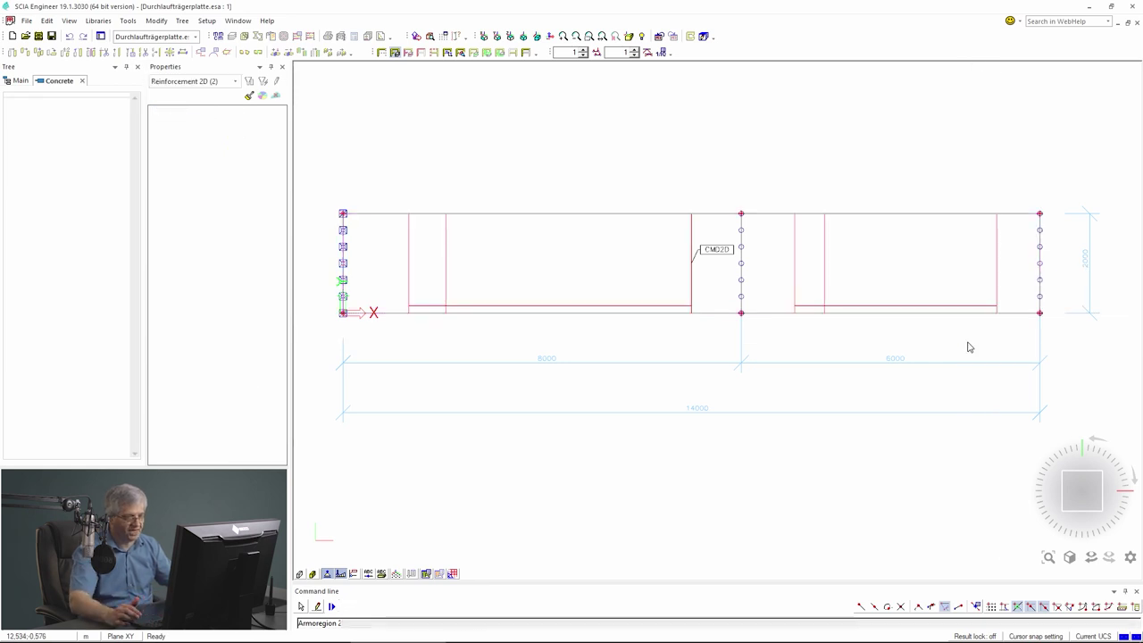
# Step: Open the view parameters settings, show the group names, and bring up the Concrete display options
pyautogui.press('Escape')
pyautogui.press('Escape')
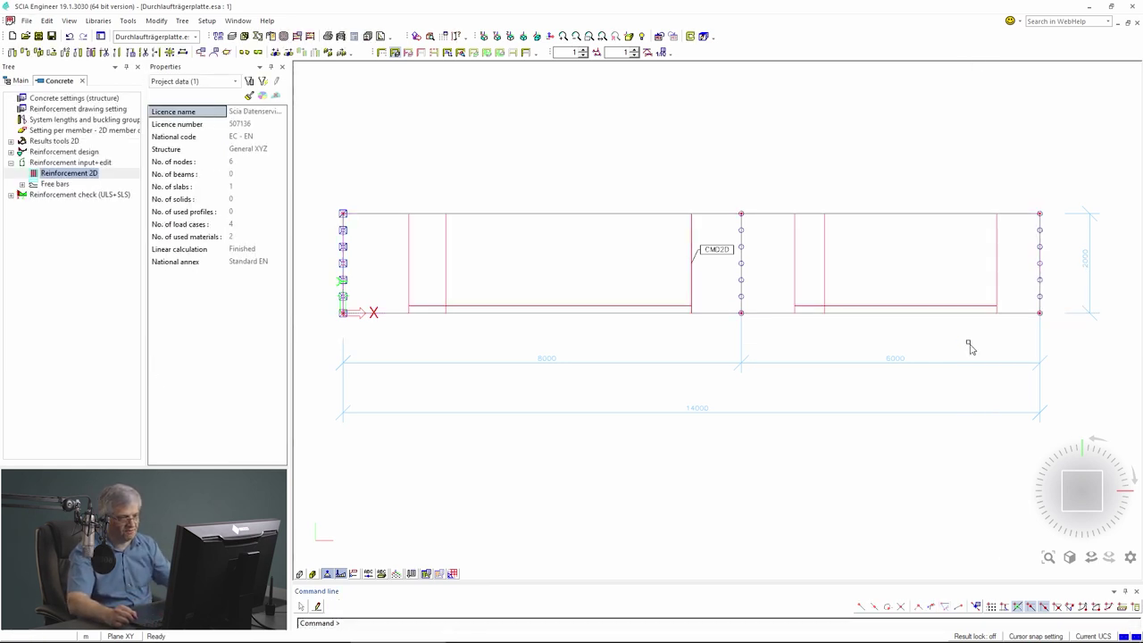
pyautogui.click(425, 576)
pyautogui.click(445, 566)
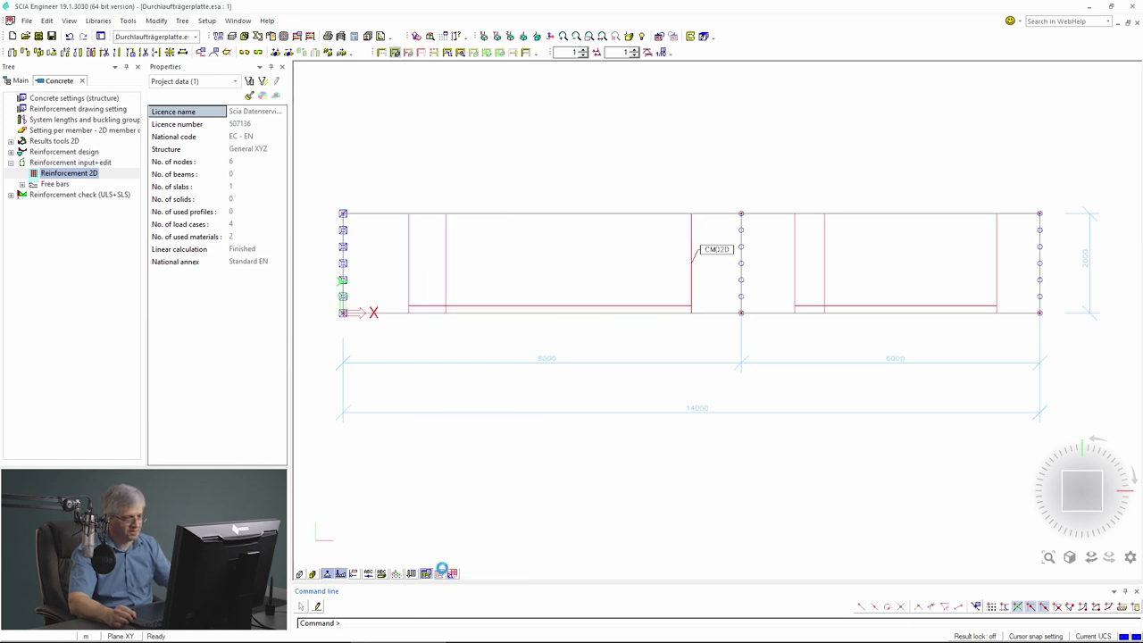
pyautogui.click(287, 512)
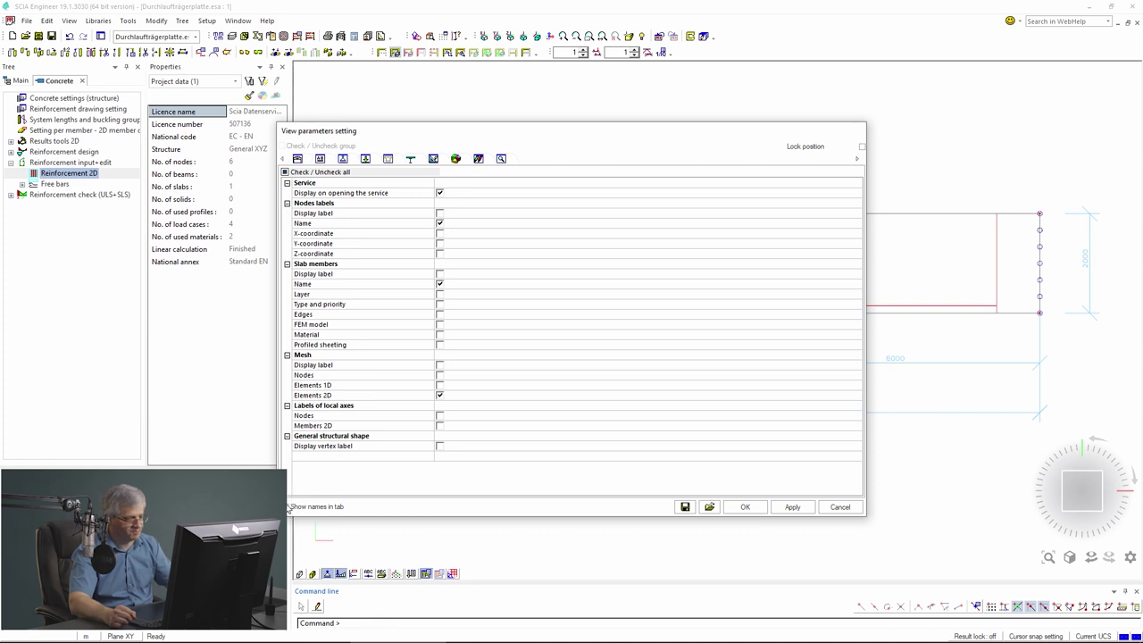
pyautogui.click(289, 506)
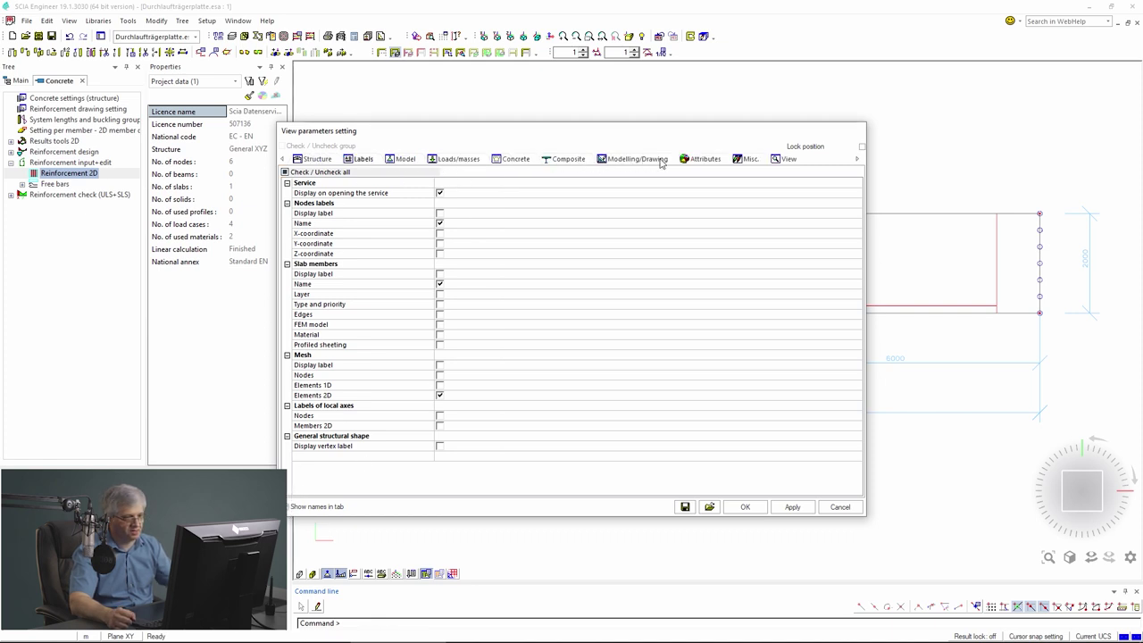
pyautogui.click(500, 162)
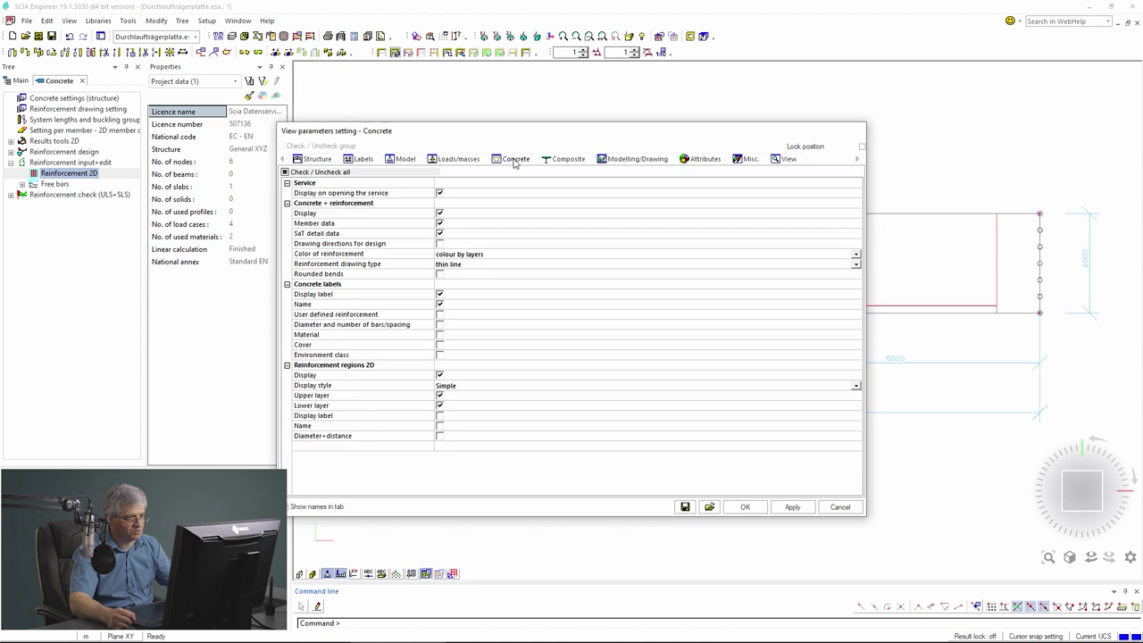
# Step: Set the display style of the 2D reinforcement regions to Distribution
pyautogui.click(459, 387)
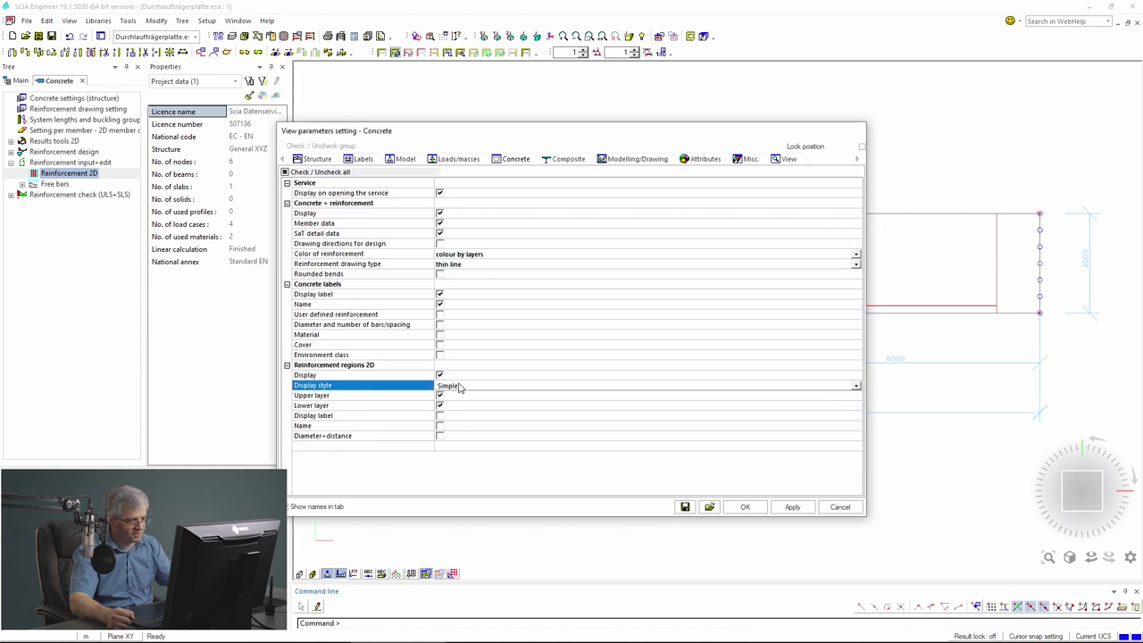
pyautogui.click(459, 387)
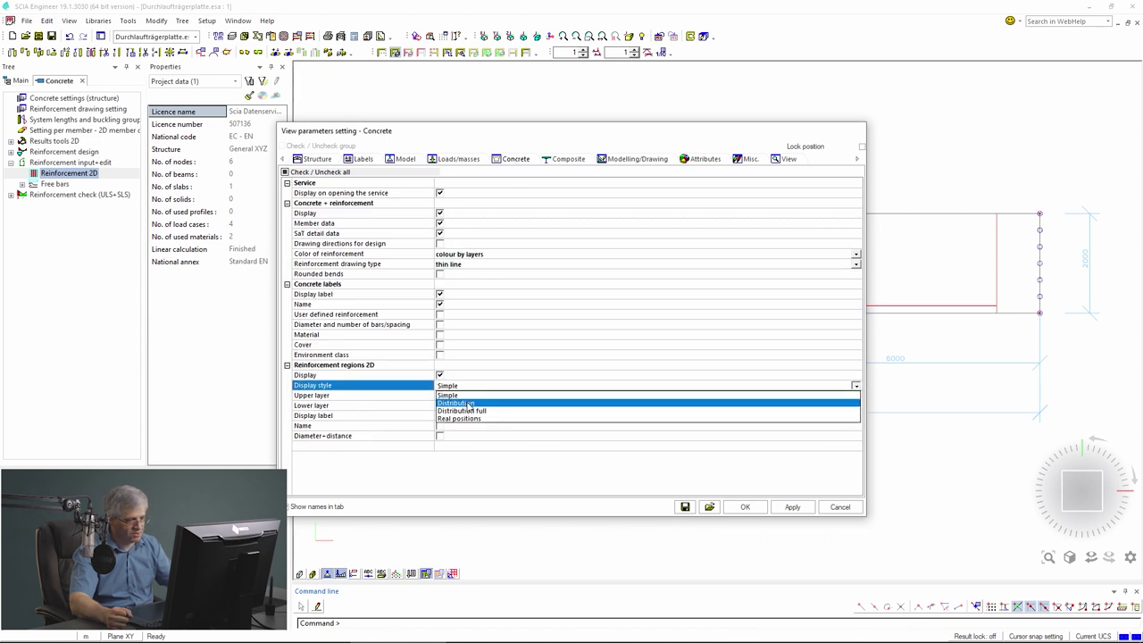
pyautogui.click(469, 405)
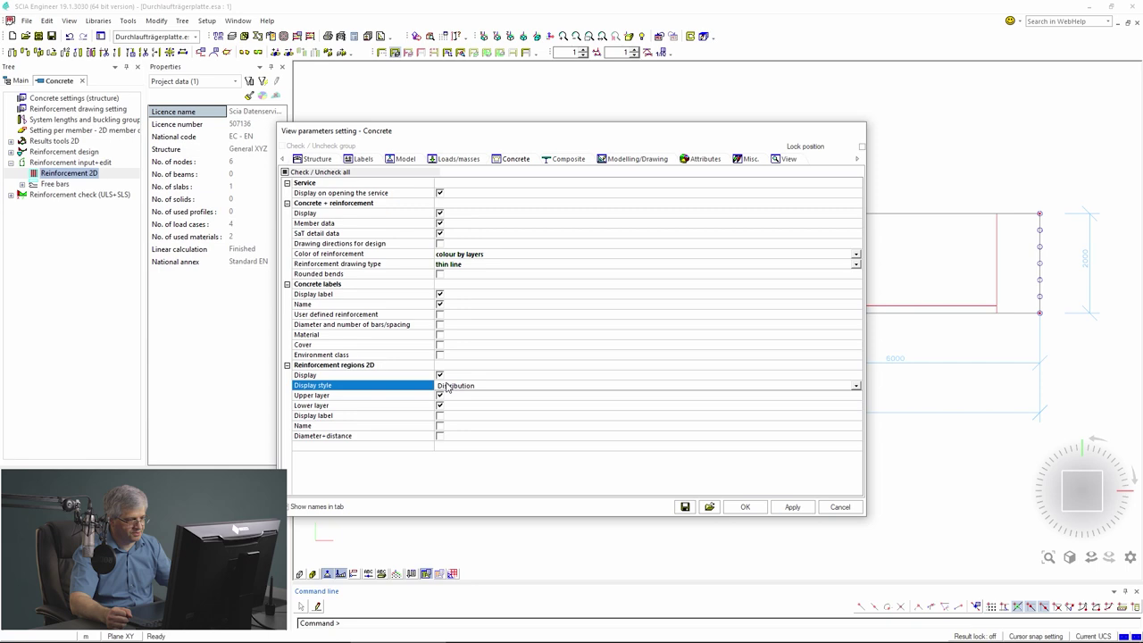
# Step: Turn on the 2D reinforcement region labels with name and diameter+distance, and apply the settings
pyautogui.click(439, 415)
pyautogui.click(439, 426)
pyautogui.click(792, 507)
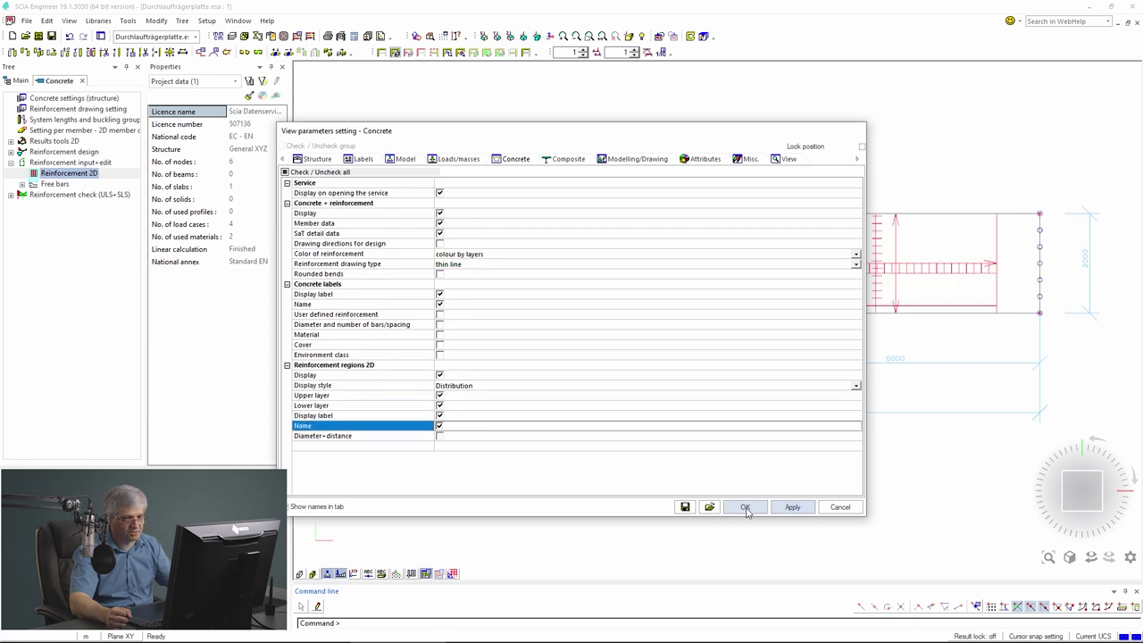
pyautogui.moveTo(428, 140); pyautogui.dragTo(303, 139)
pyautogui.click(317, 434)
pyautogui.click(670, 504)
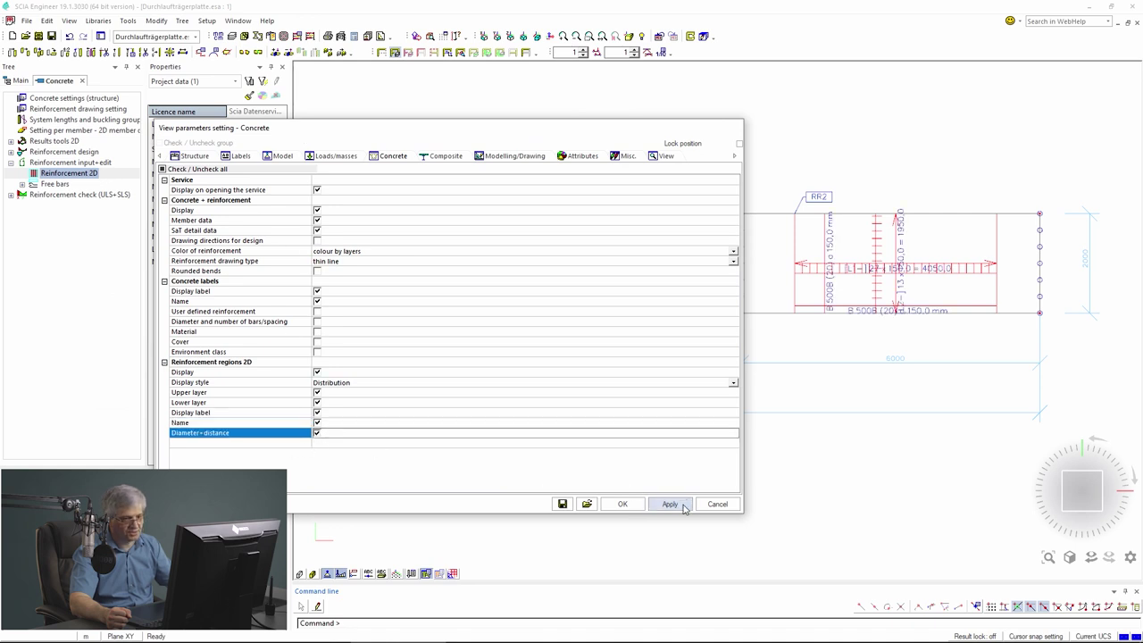
# Step: Set the display style of the 2D reinforcement regions to Simple and apply it
pyautogui.click(339, 382)
pyautogui.click(340, 383)
pyautogui.click(339, 393)
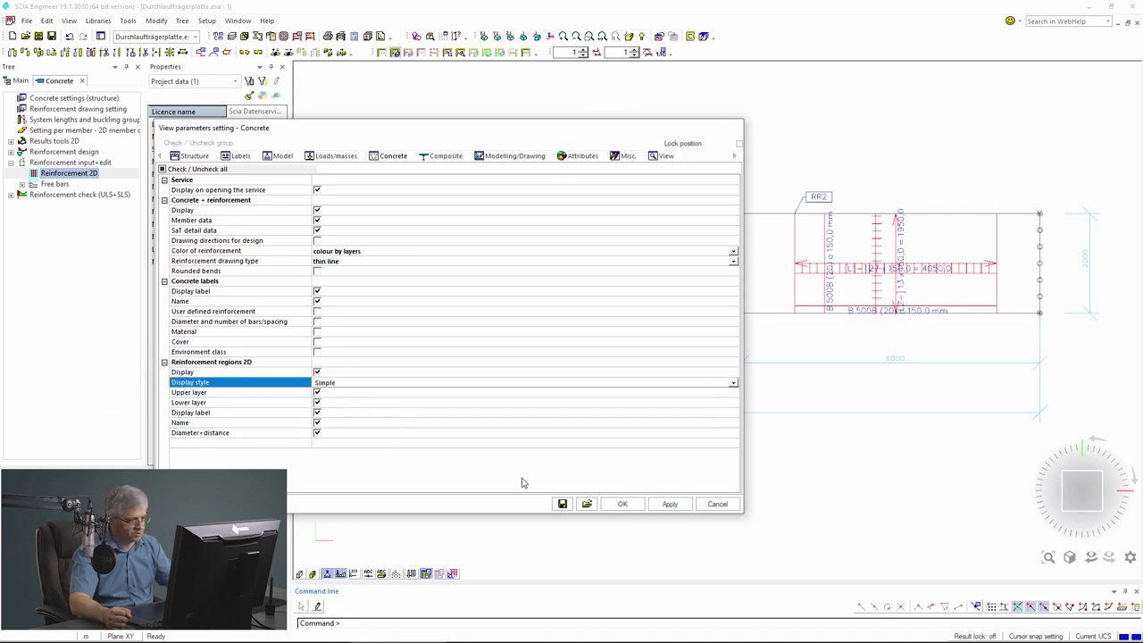
pyautogui.click(669, 503)
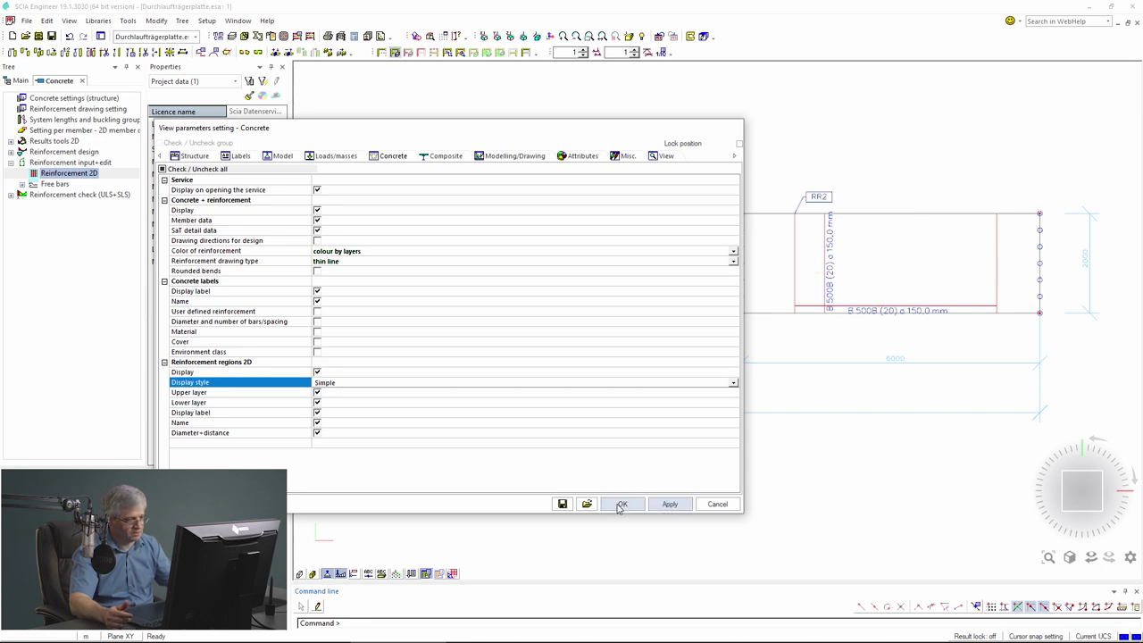
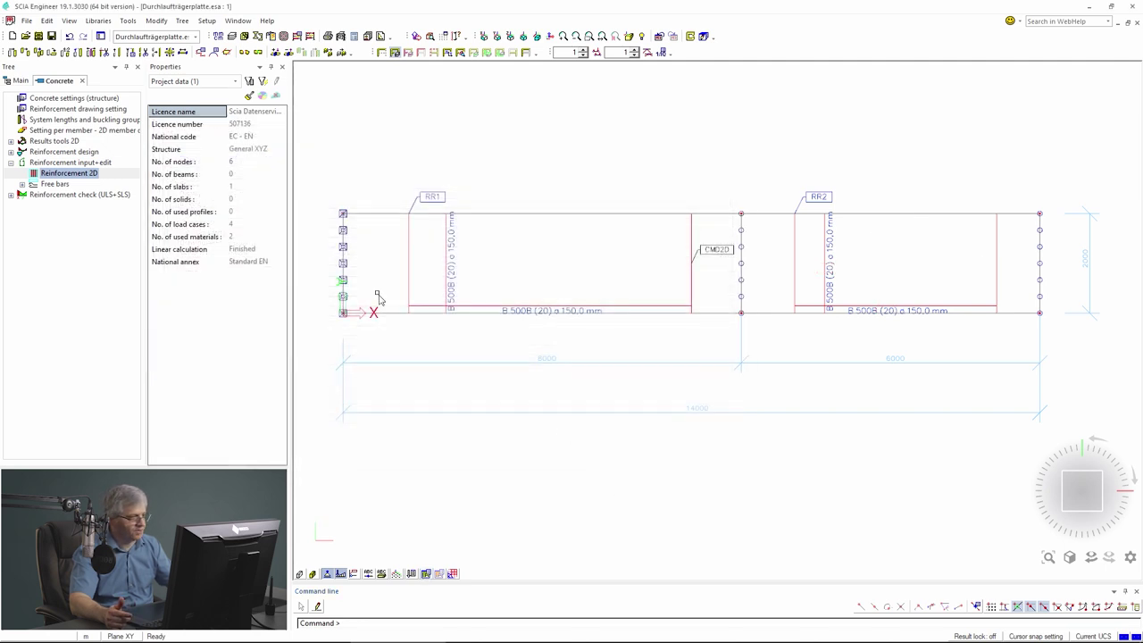
# Step: Start a new 2D reinforcement on the slab's upper surface
pyautogui.doubleClick(79, 175)
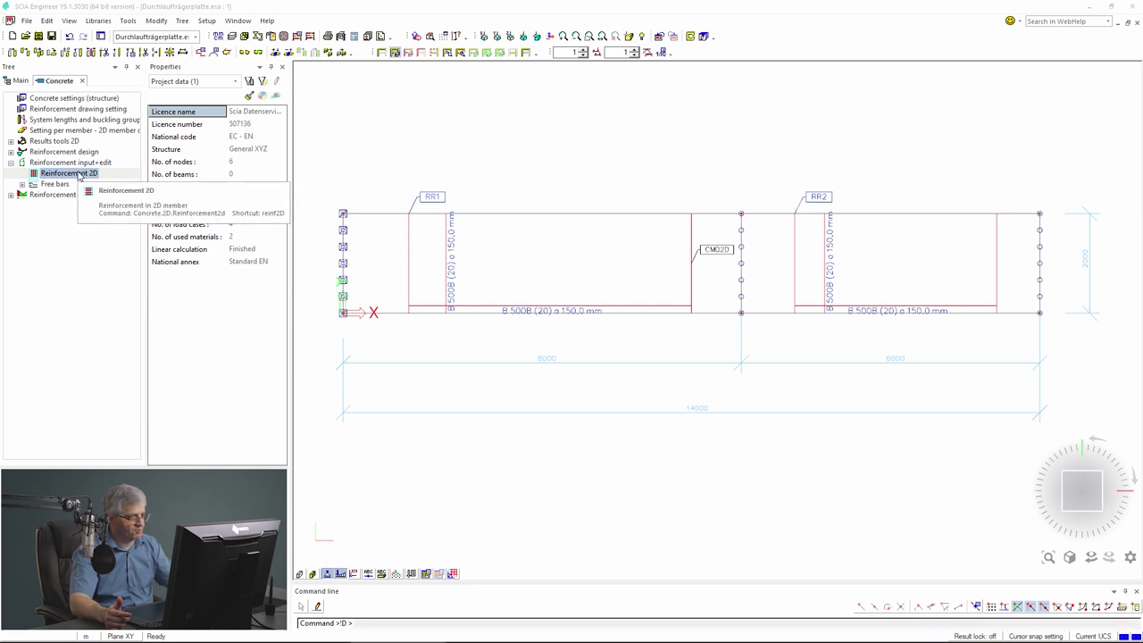
pyautogui.click(696, 250)
pyautogui.click(696, 250)
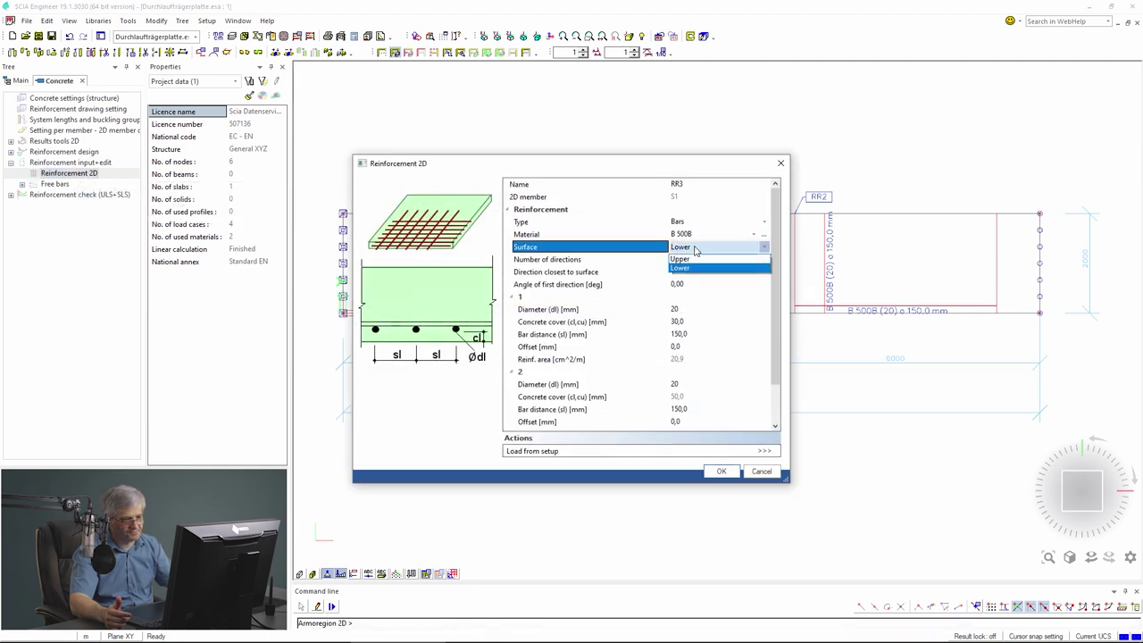
pyautogui.click(697, 263)
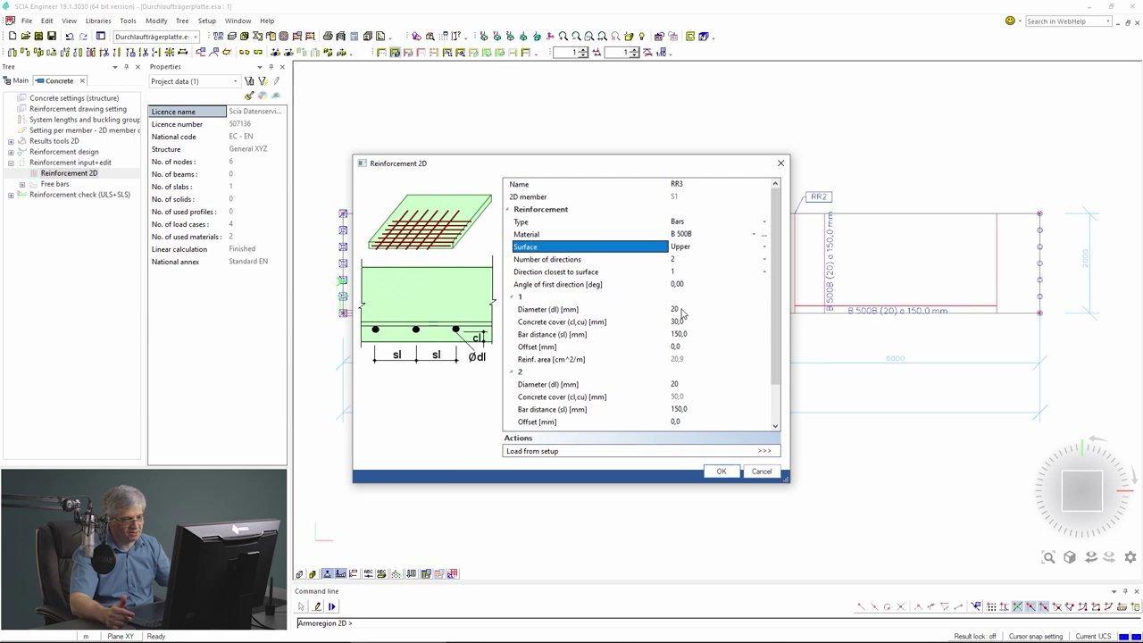
pyautogui.click(721, 472)
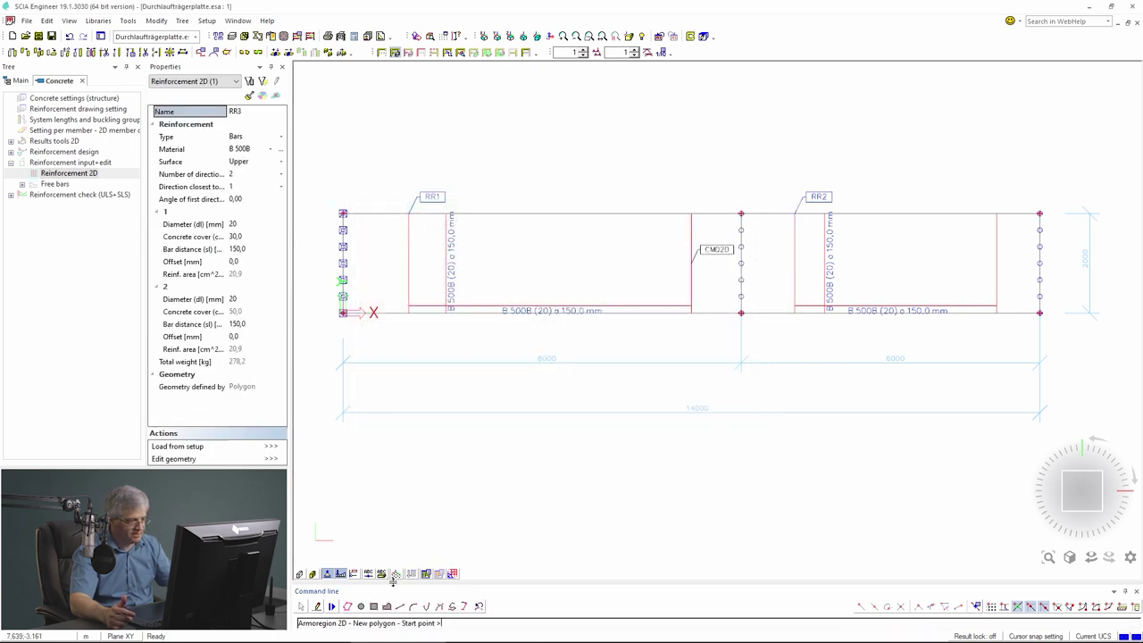
# Step: Draw a full-width rectangular reinforcement region across the middle support, starting at about x = 5.8 m in the 8 m span
pyautogui.click(374, 606)
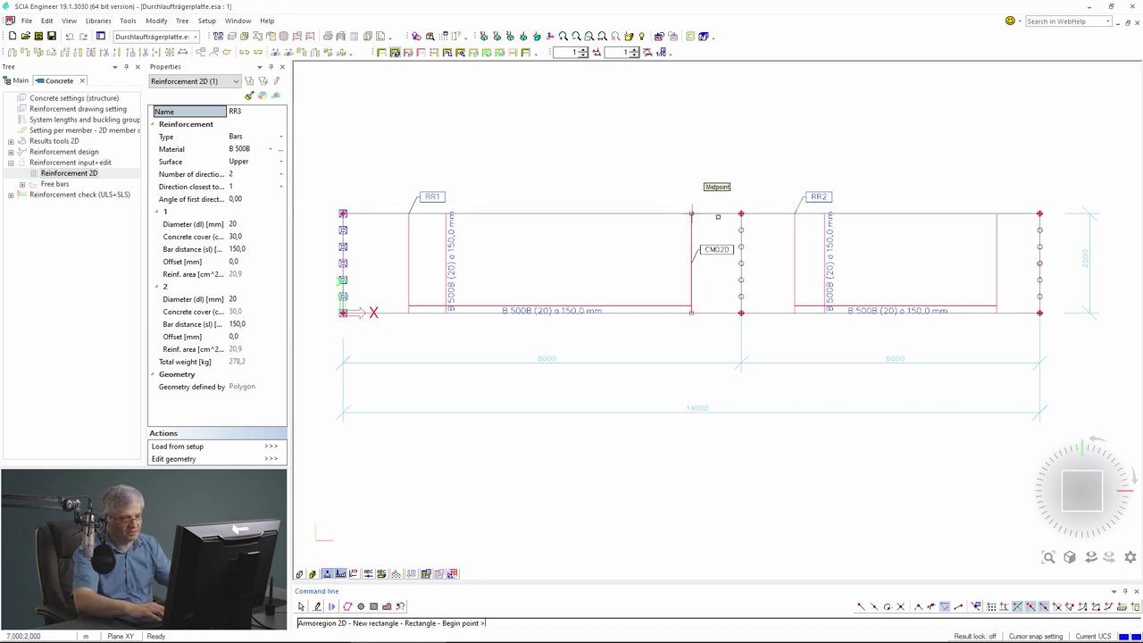
pyautogui.click(628, 214)
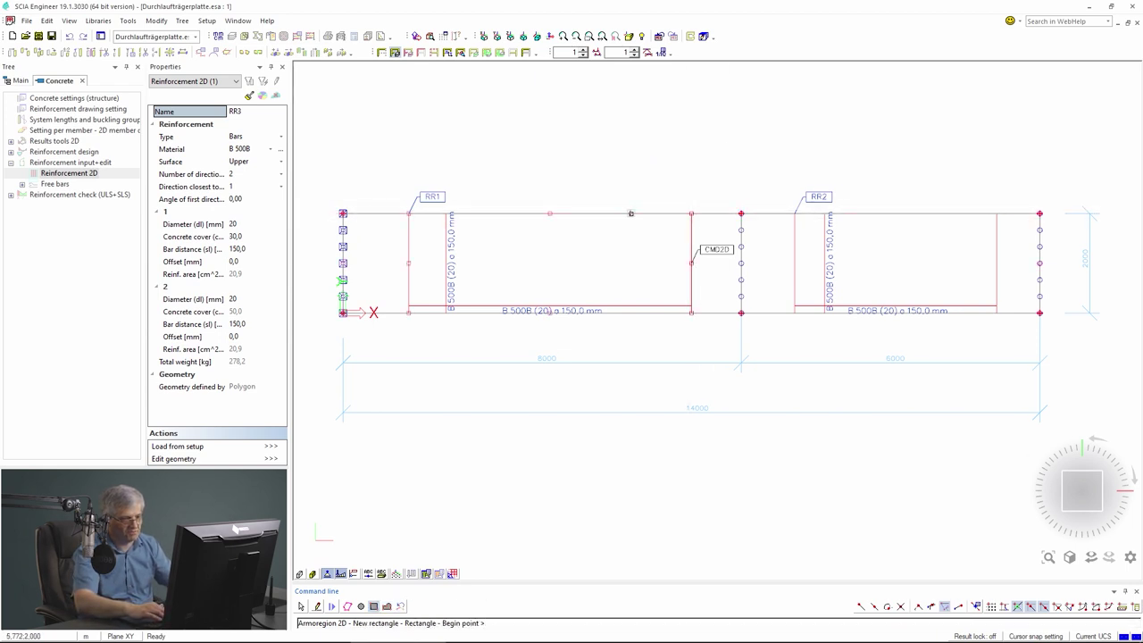
pyautogui.click(844, 312)
pyautogui.press('Escape')
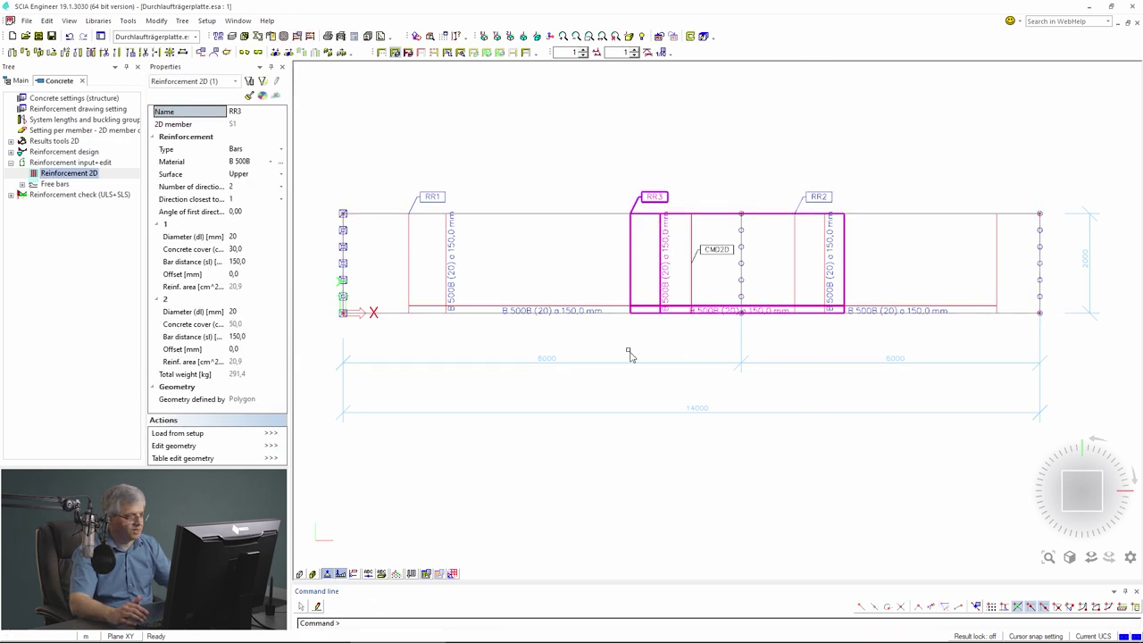
# Step: Include the 2D user reinforcement in the code dependent deflection check and refresh the results
pyautogui.click(10, 196)
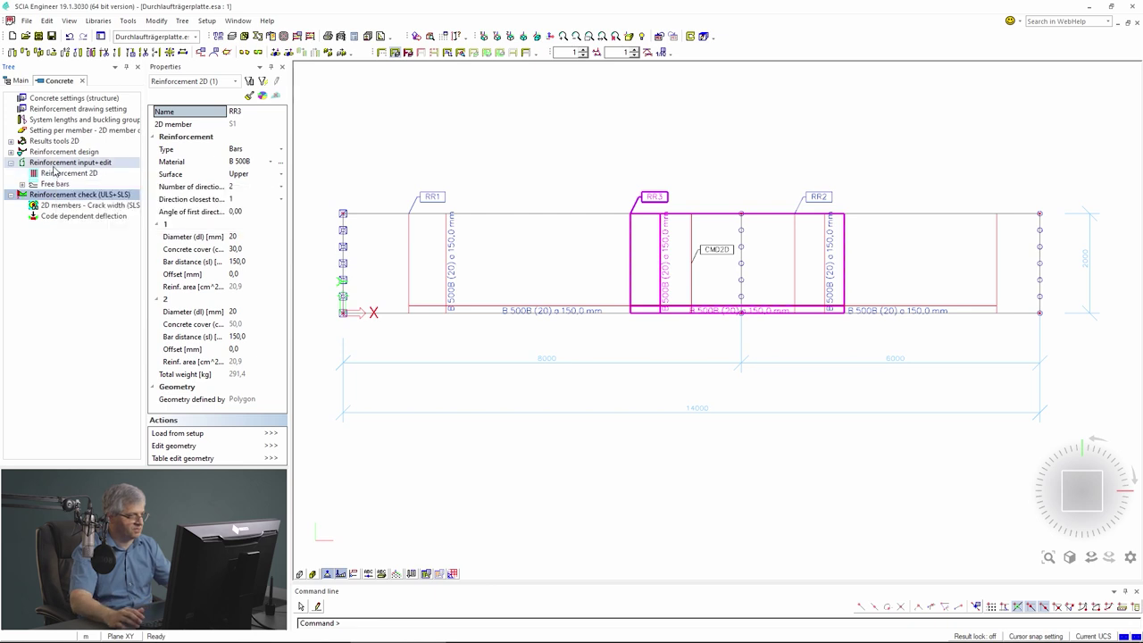
pyautogui.click(89, 218)
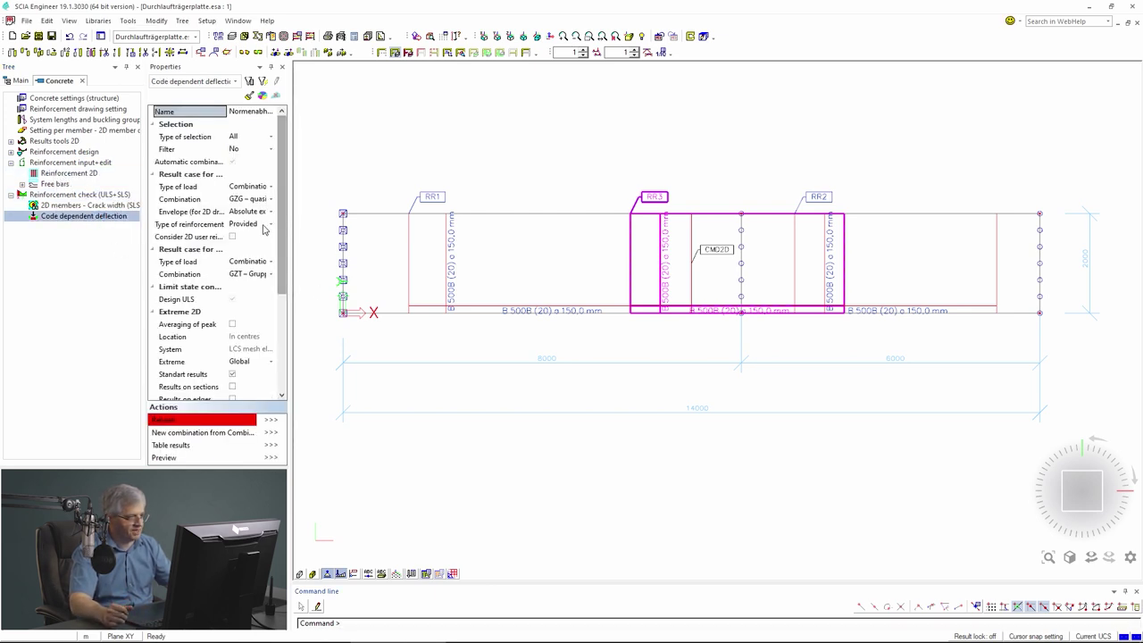
pyautogui.click(263, 226)
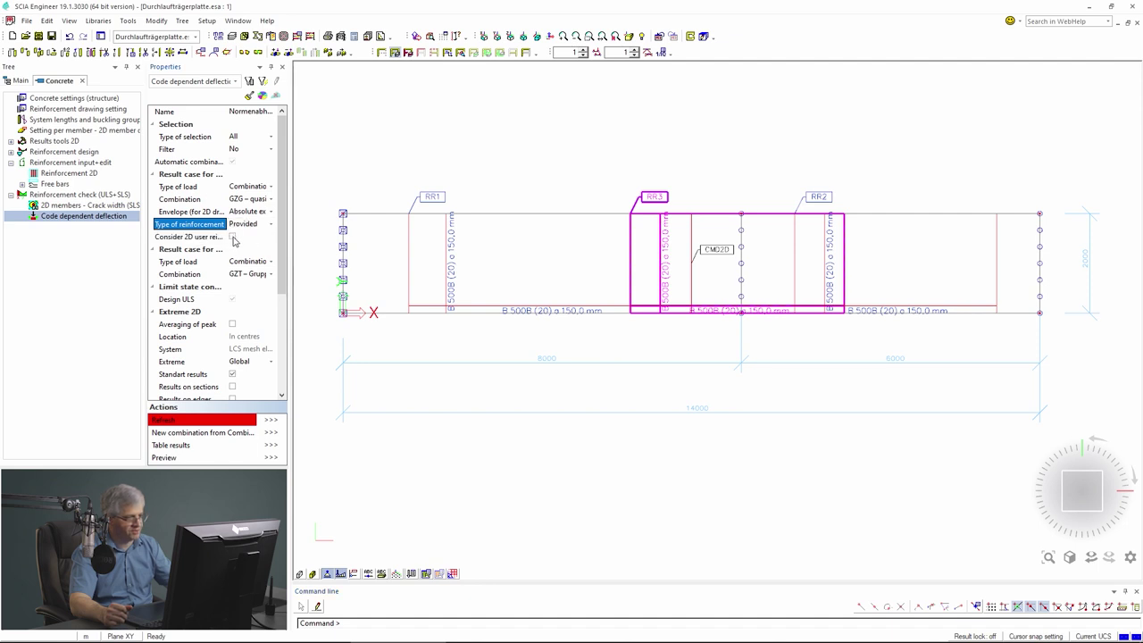
pyautogui.click(233, 237)
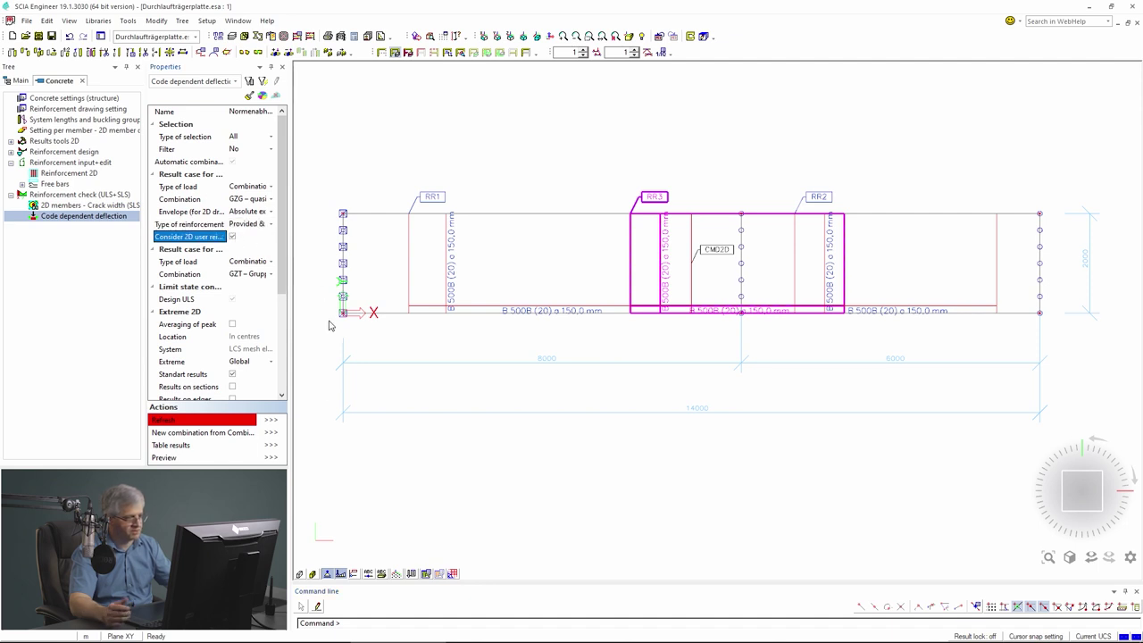
pyautogui.click(270, 420)
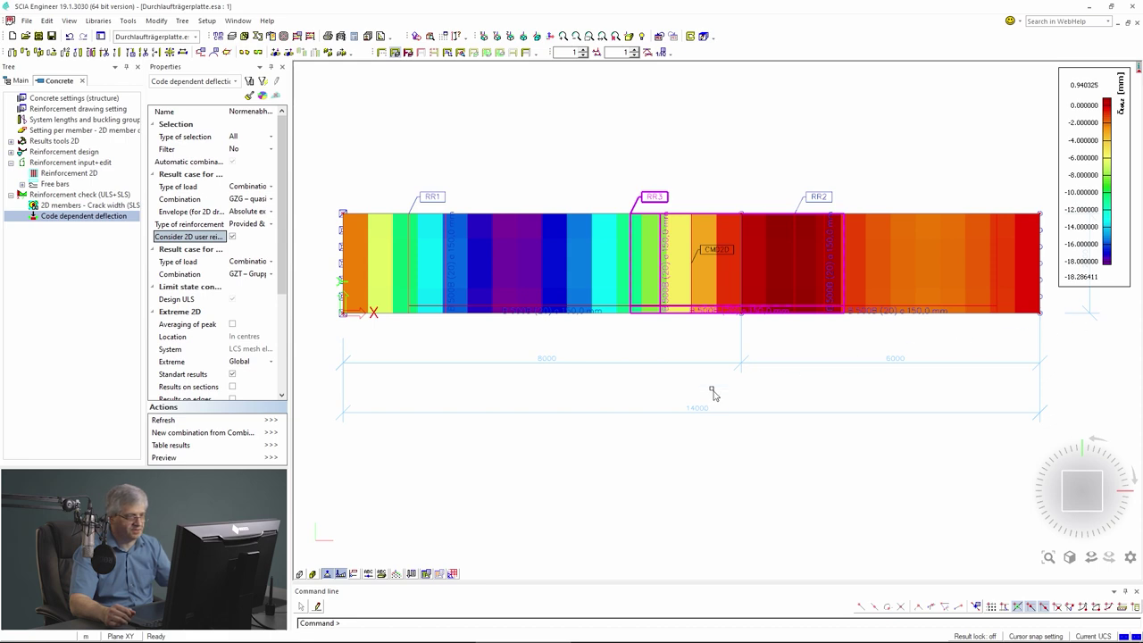
pyautogui.keyDown('ctrl'); pyautogui.moveTo(575, 418); pyautogui.dragTo(549, 378, button='right'); pyautogui.keyUp('ctrl')
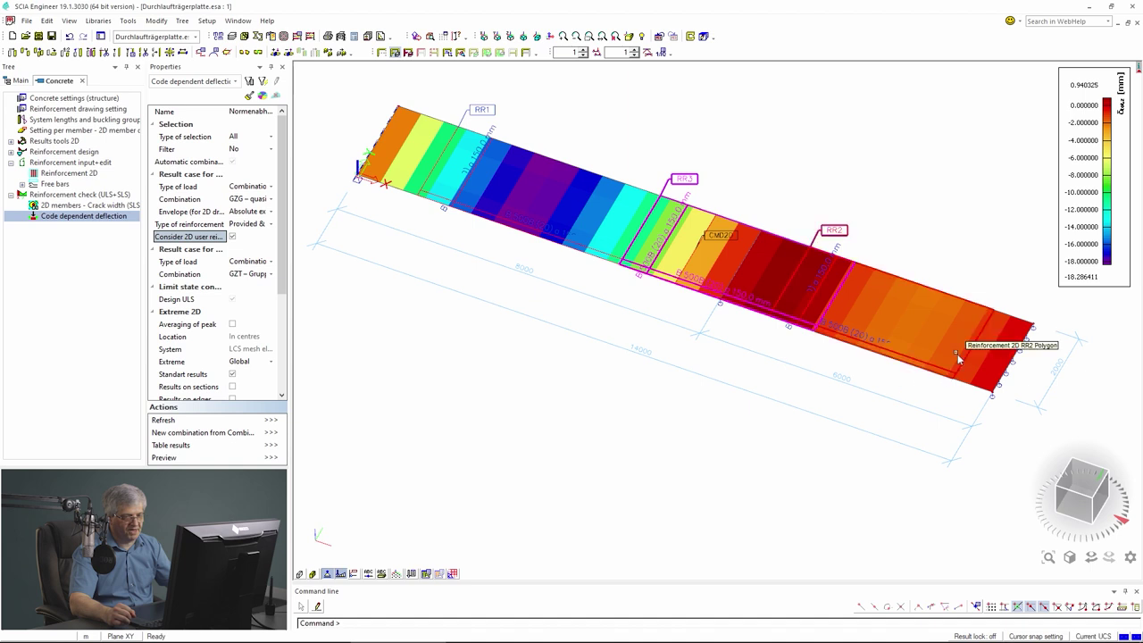
pyautogui.click(274, 224)
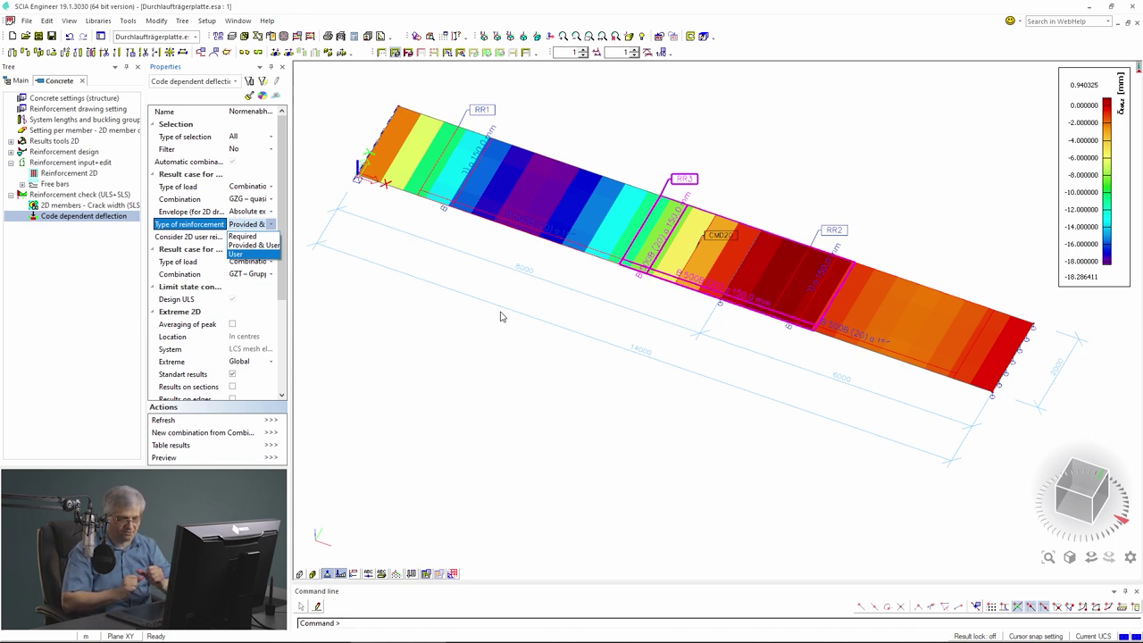
pyautogui.press('Escape')
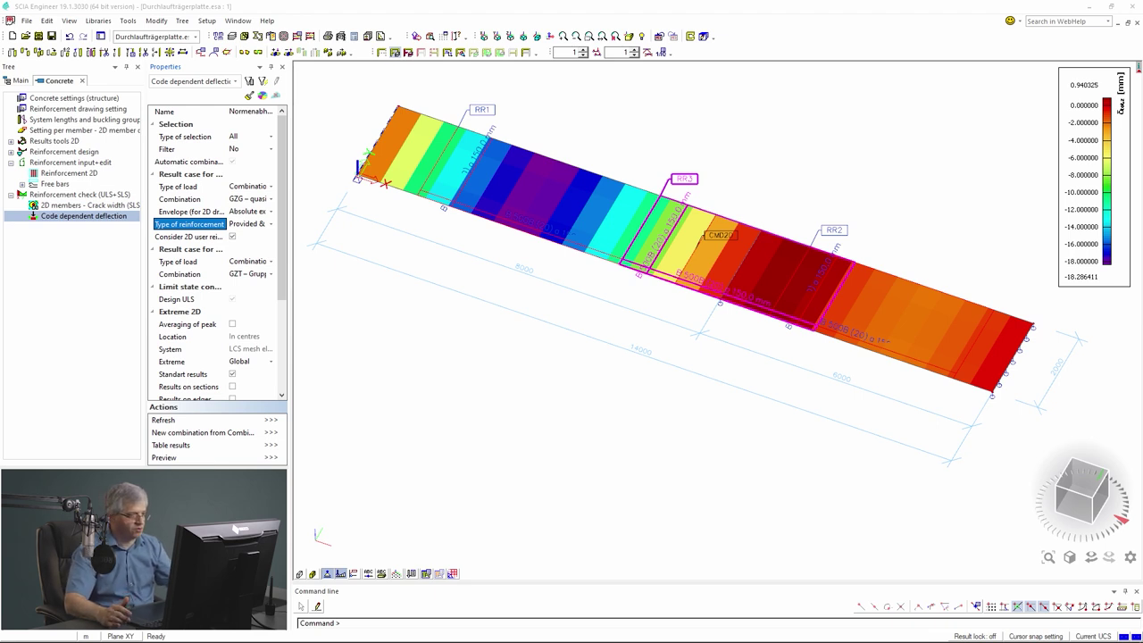
pyautogui.moveTo(287, 297); pyautogui.dragTo(290, 375)
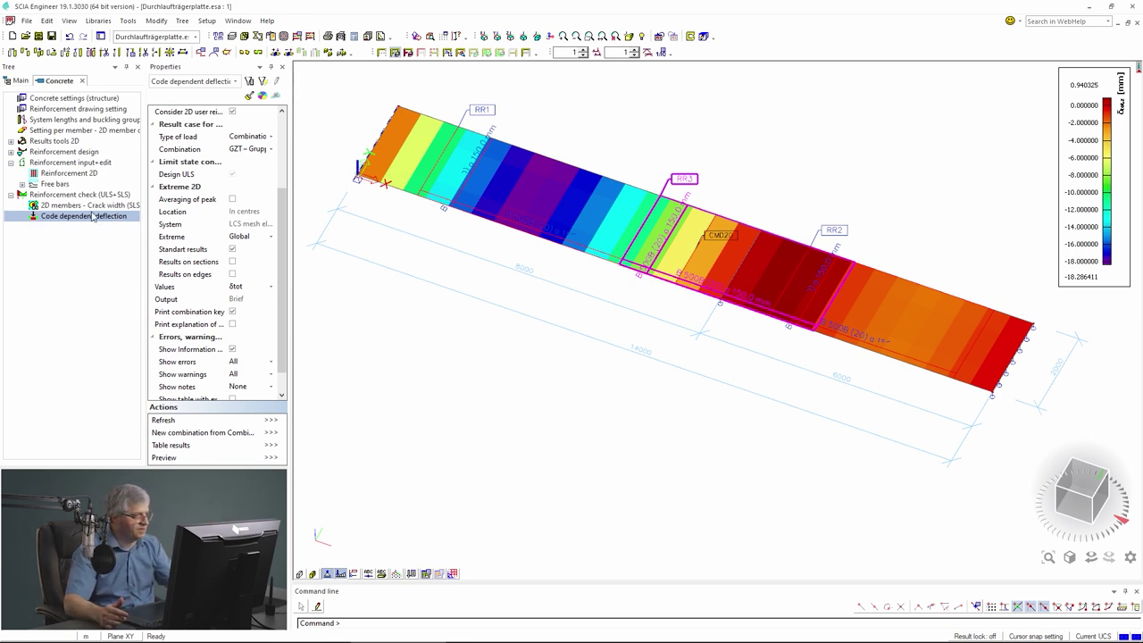
# Step: Define a section on the 2D member drawn in Z direction, running along the slab's mid-width from x = 0 to x = 14 m
pyautogui.click(68, 172)
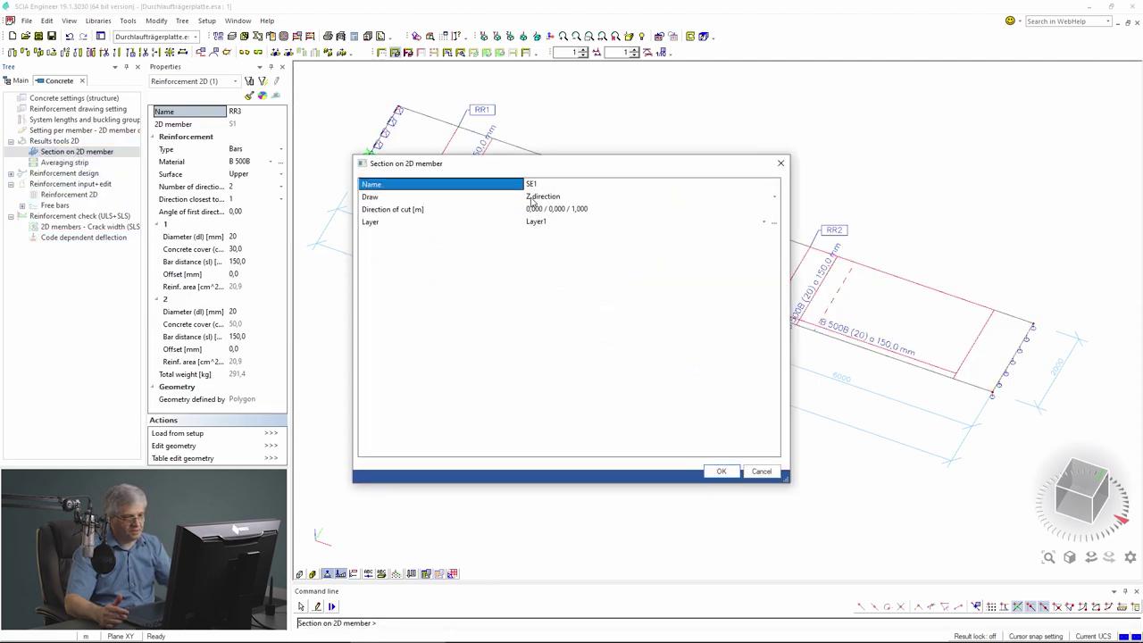
pyautogui.click(532, 197)
pyautogui.click(532, 202)
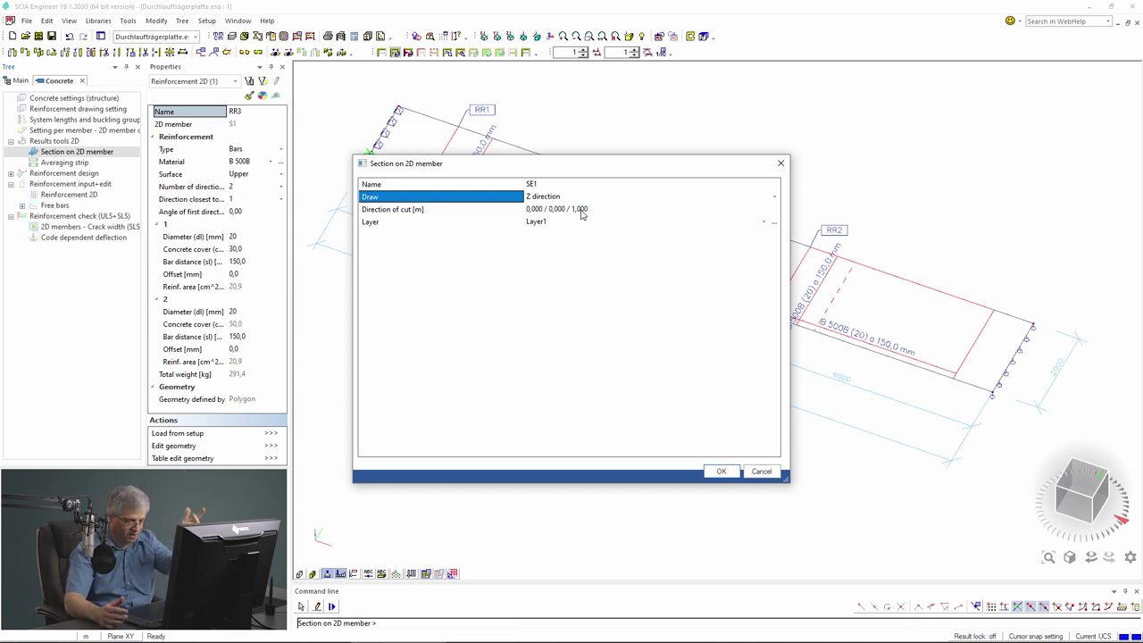
pyautogui.click(719, 471)
pyautogui.click(379, 142)
pyautogui.click(1014, 355)
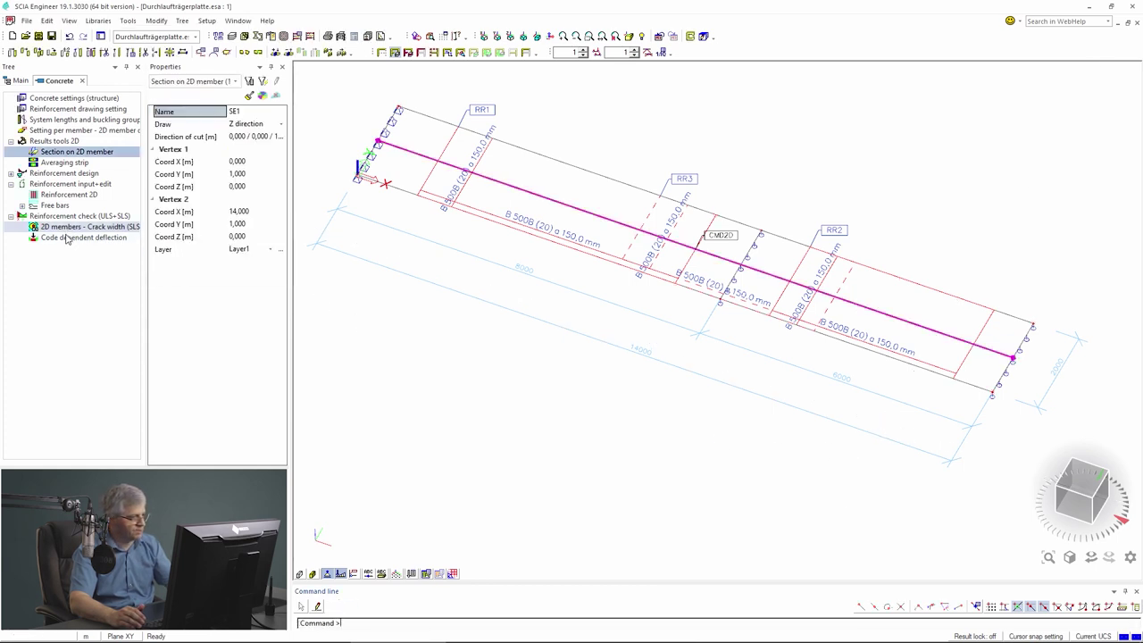
# Step: Turn on results on sections for the code dependent deflection check and refresh the results
pyautogui.click(72, 238)
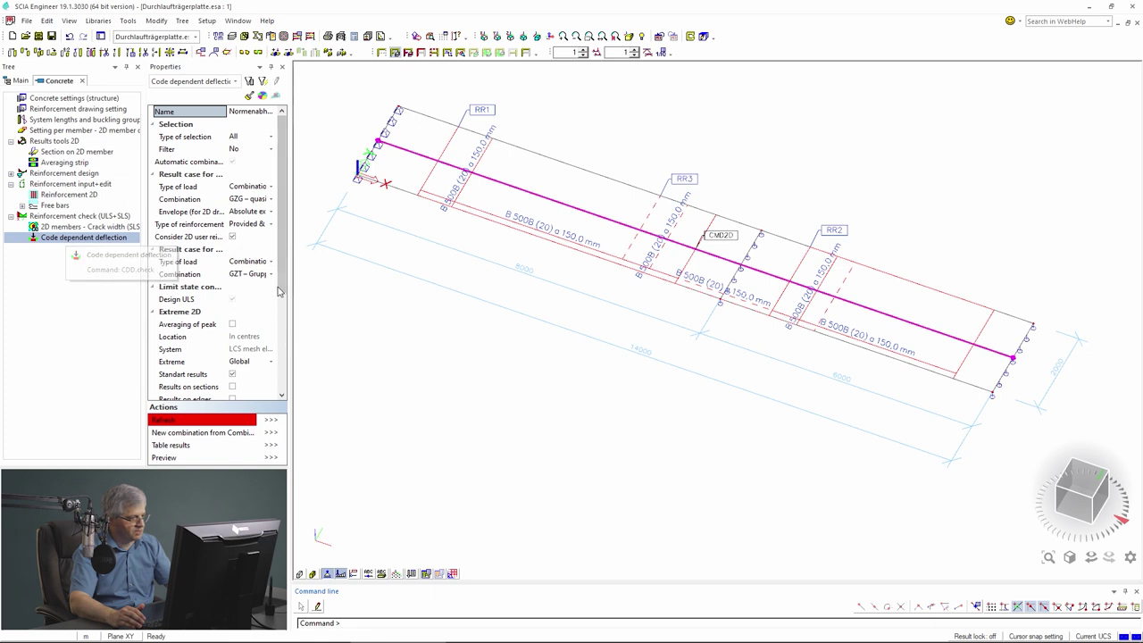
pyautogui.moveTo(282, 291); pyautogui.dragTo(288, 328)
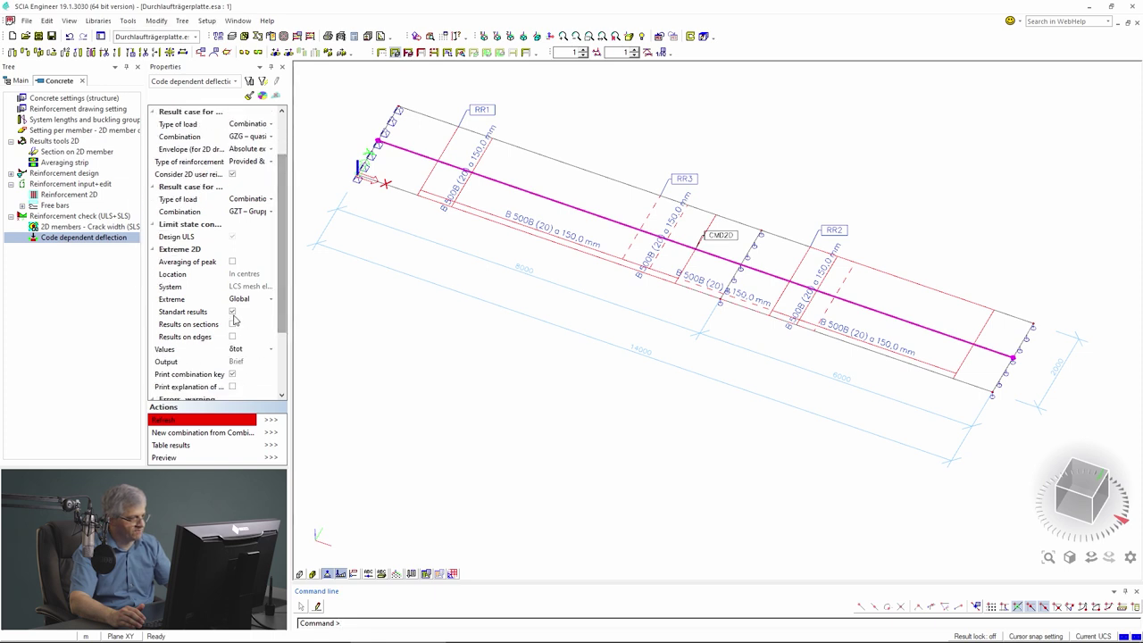
pyautogui.click(232, 325)
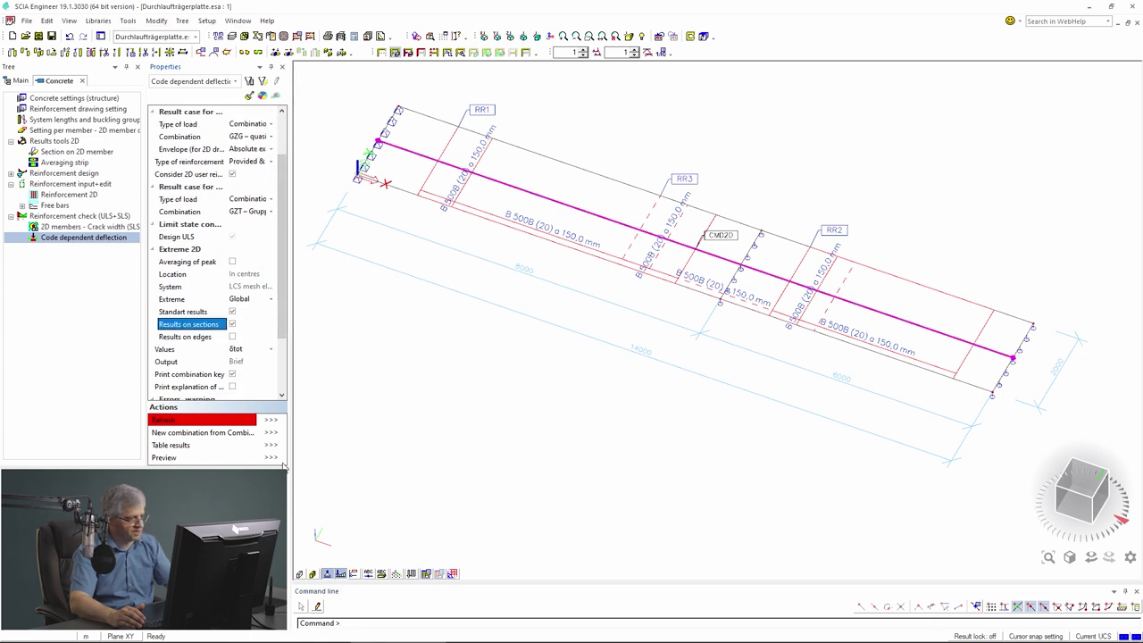
pyautogui.click(271, 419)
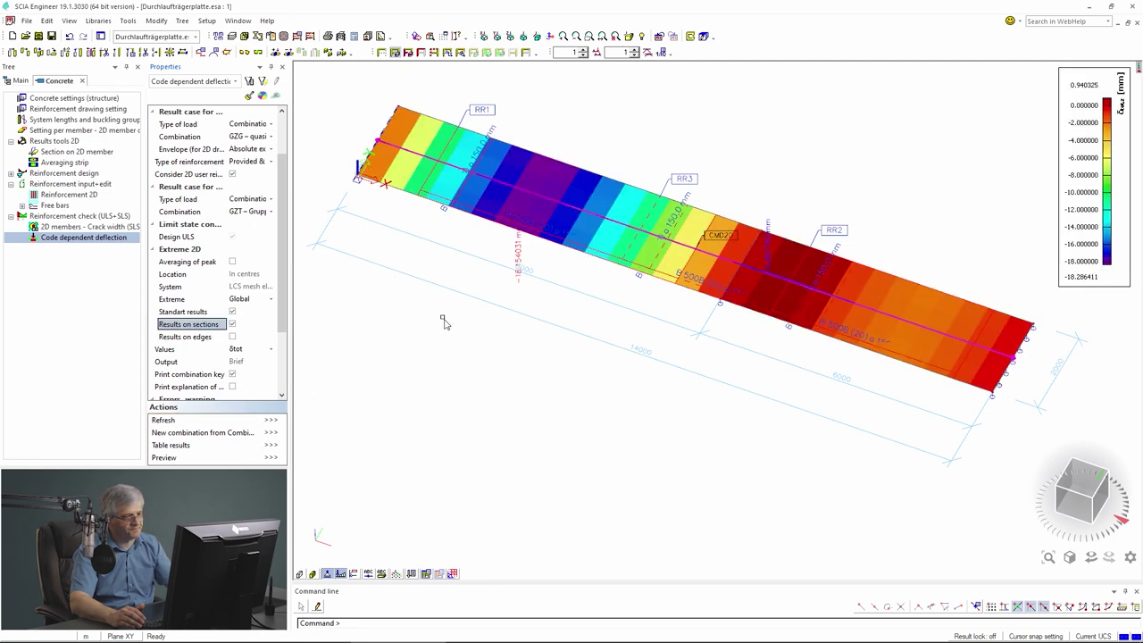
# Step: Switch off the standard results, set the extreme to Mesh, and refresh the deflection diagram along the section
pyautogui.keyDown('ctrl'); pyautogui.moveTo(539, 360); pyautogui.dragTo(305, 375, button='right'); pyautogui.keyUp('ctrl')
pyautogui.click(233, 312)
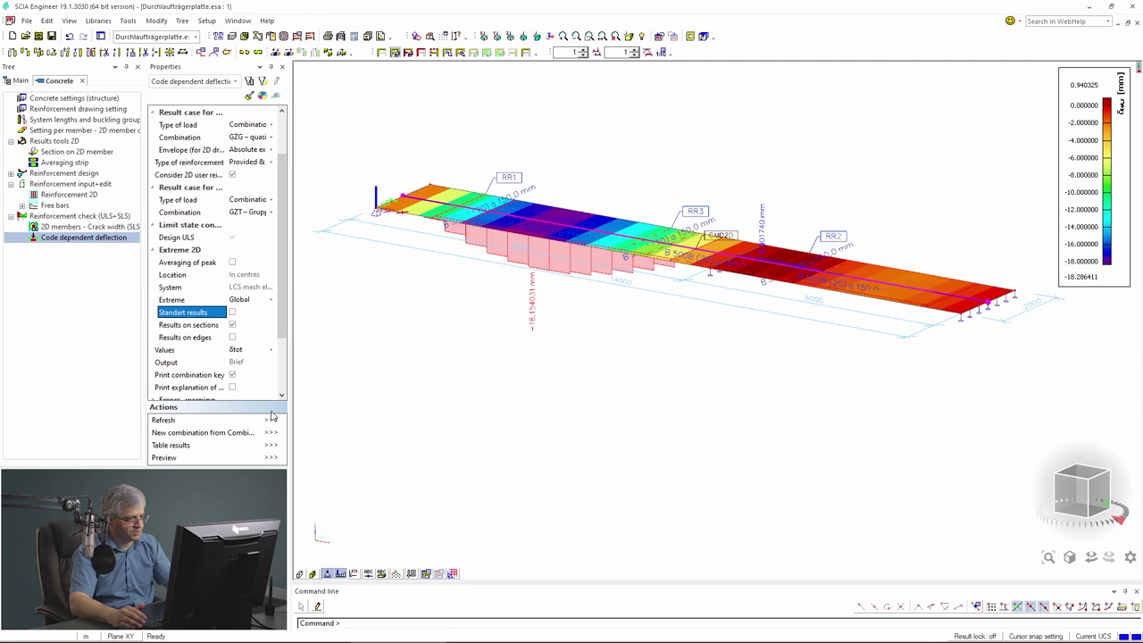
pyautogui.click(271, 421)
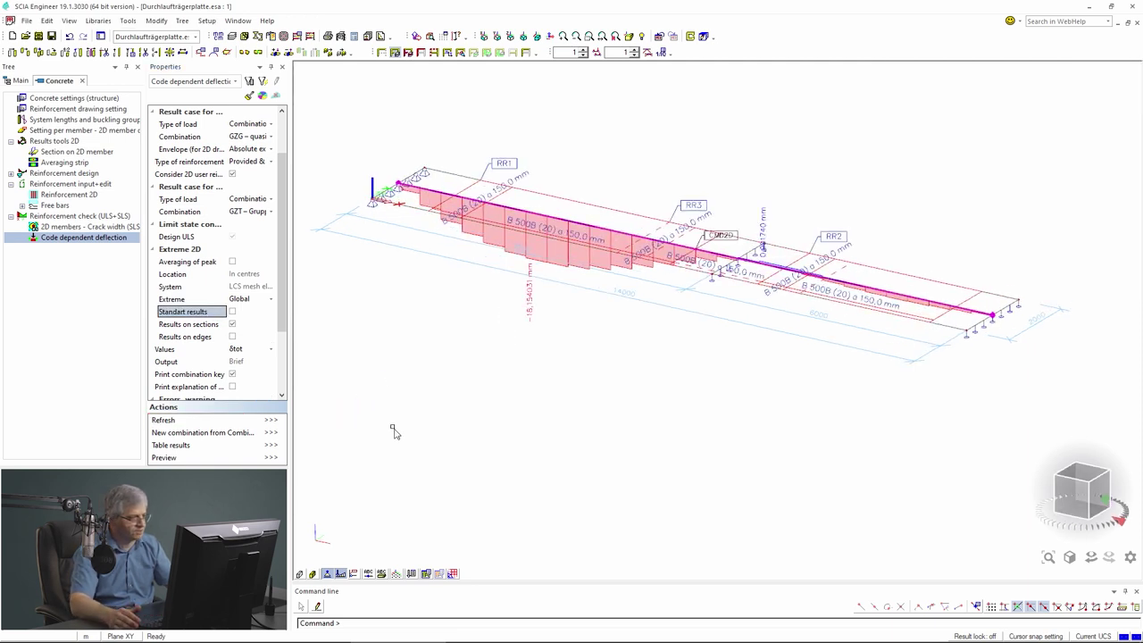
pyautogui.click(266, 301)
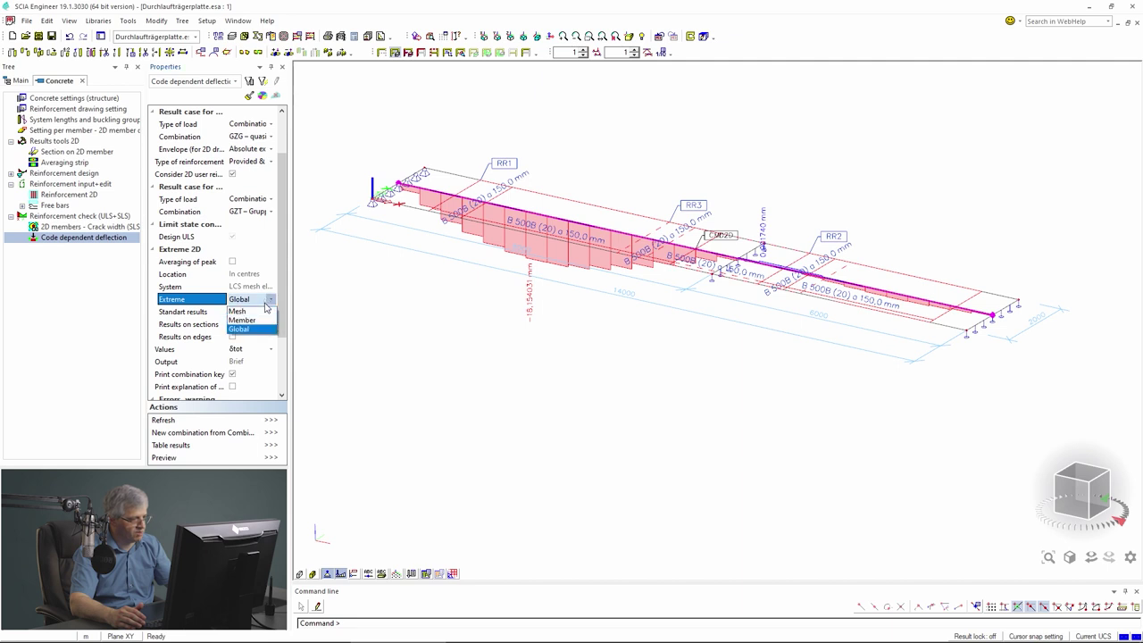
pyautogui.click(239, 311)
pyautogui.click(272, 420)
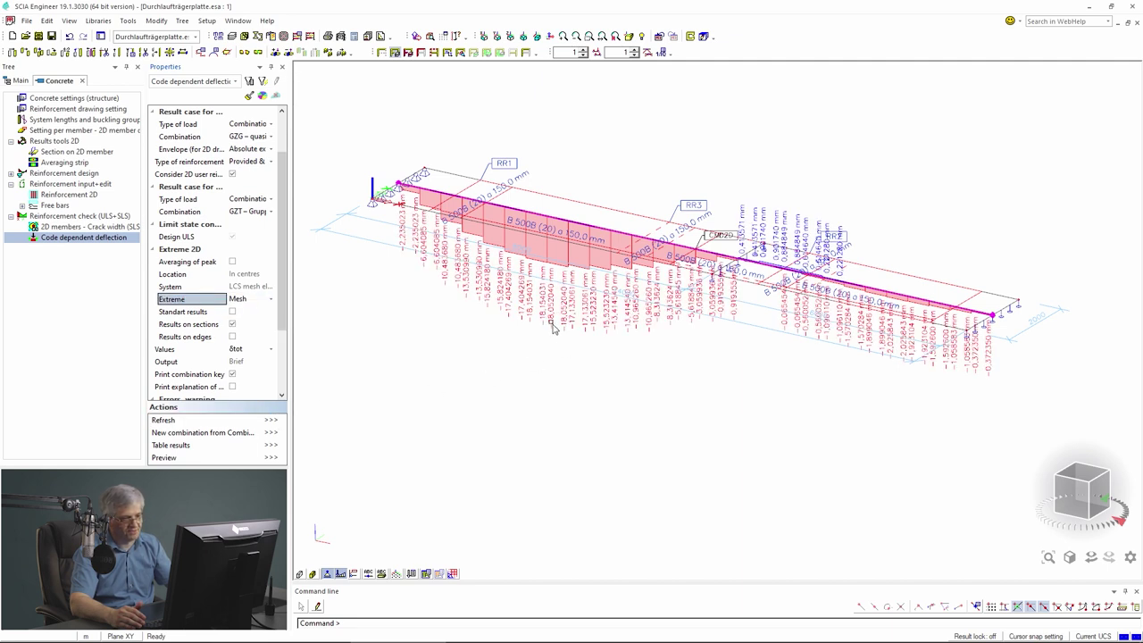
# Step: Set the deformation length unit's decimal length to 1 and save the units as default settings
pyautogui.click(207, 20)
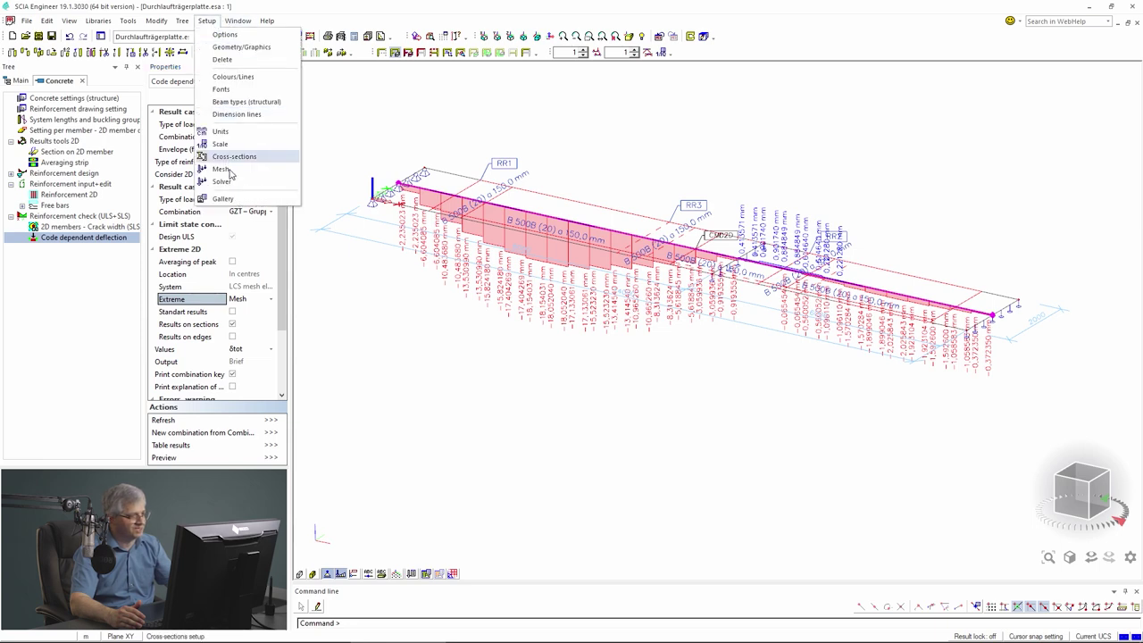
pyautogui.click(224, 132)
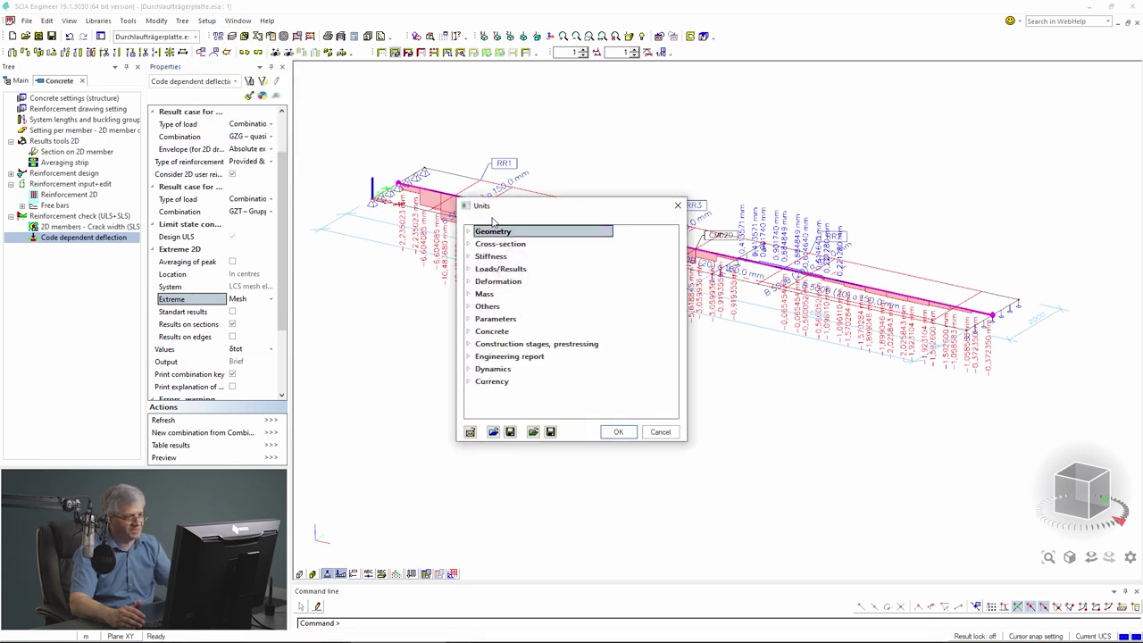
pyautogui.click(503, 231)
pyautogui.click(503, 231)
pyautogui.click(502, 231)
pyautogui.click(503, 232)
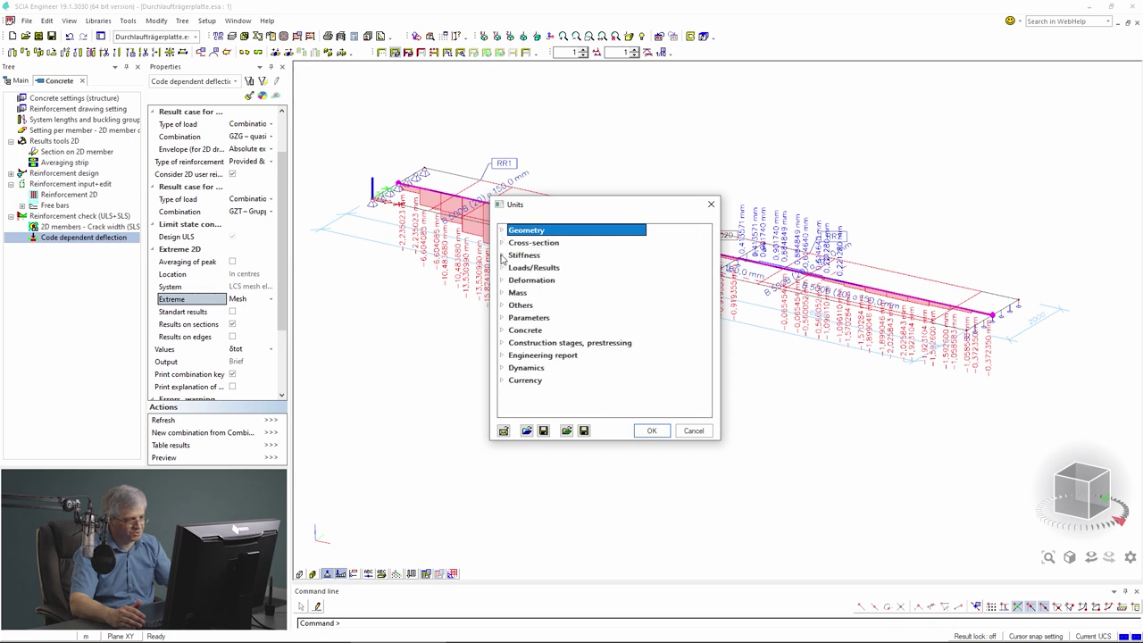
pyautogui.click(503, 269)
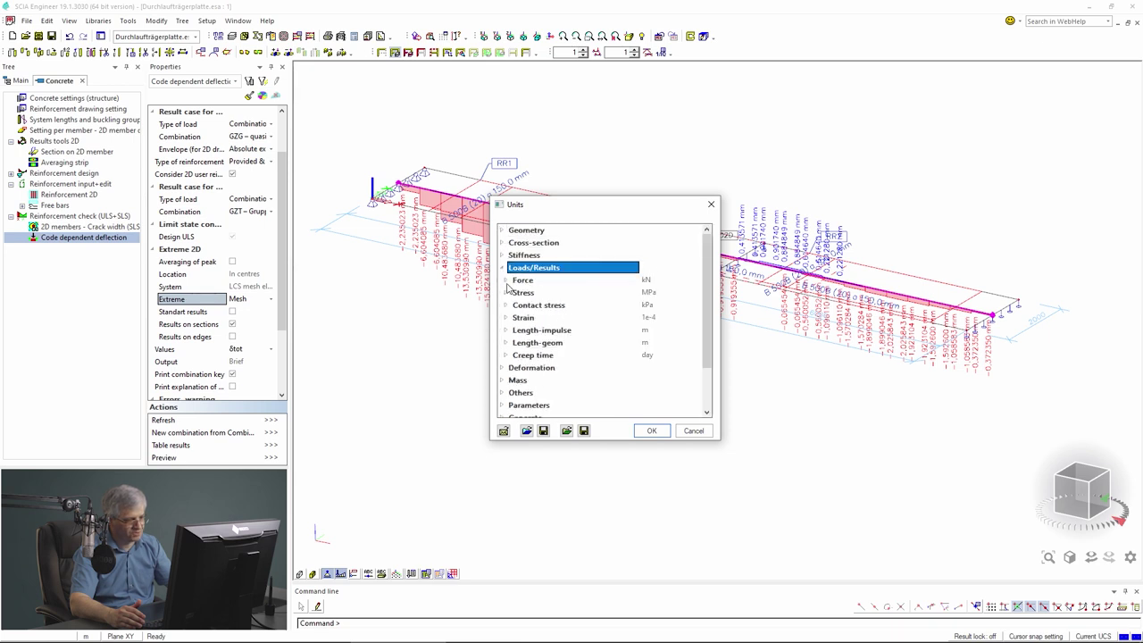
pyautogui.click(503, 269)
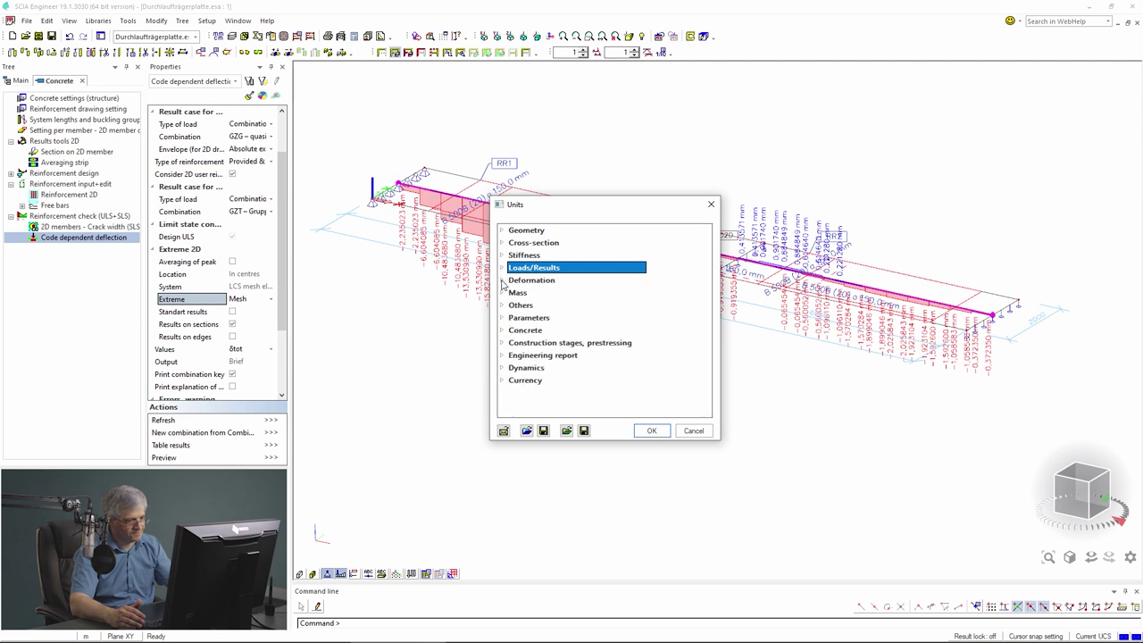
pyautogui.click(503, 279)
pyautogui.click(507, 293)
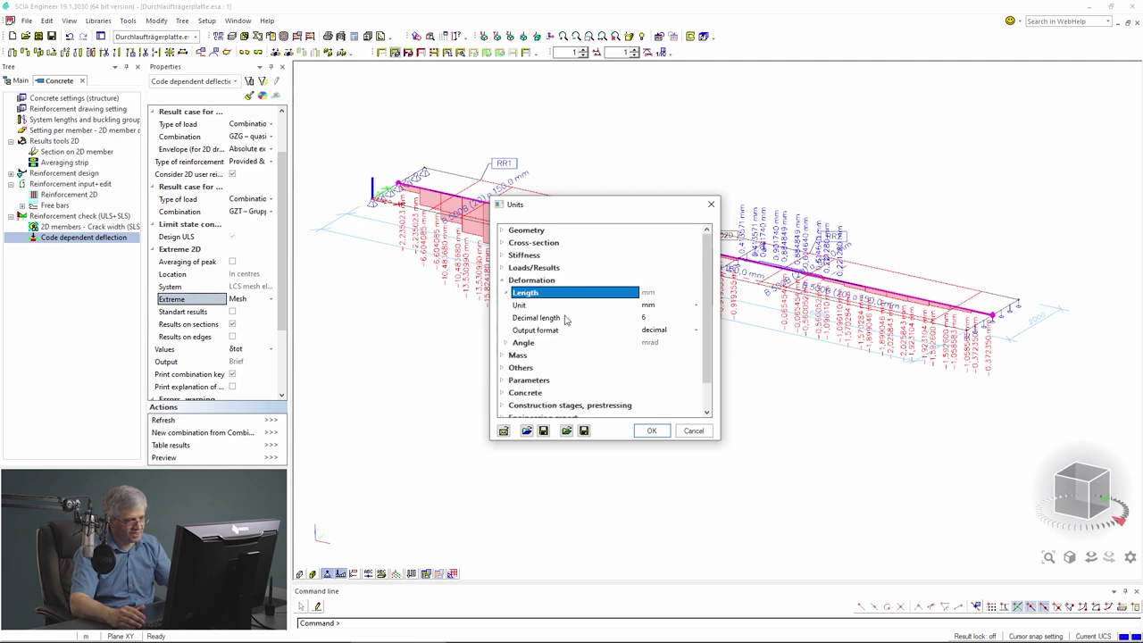
pyautogui.click(652, 318)
pyautogui.write('1')
pyautogui.click(544, 431)
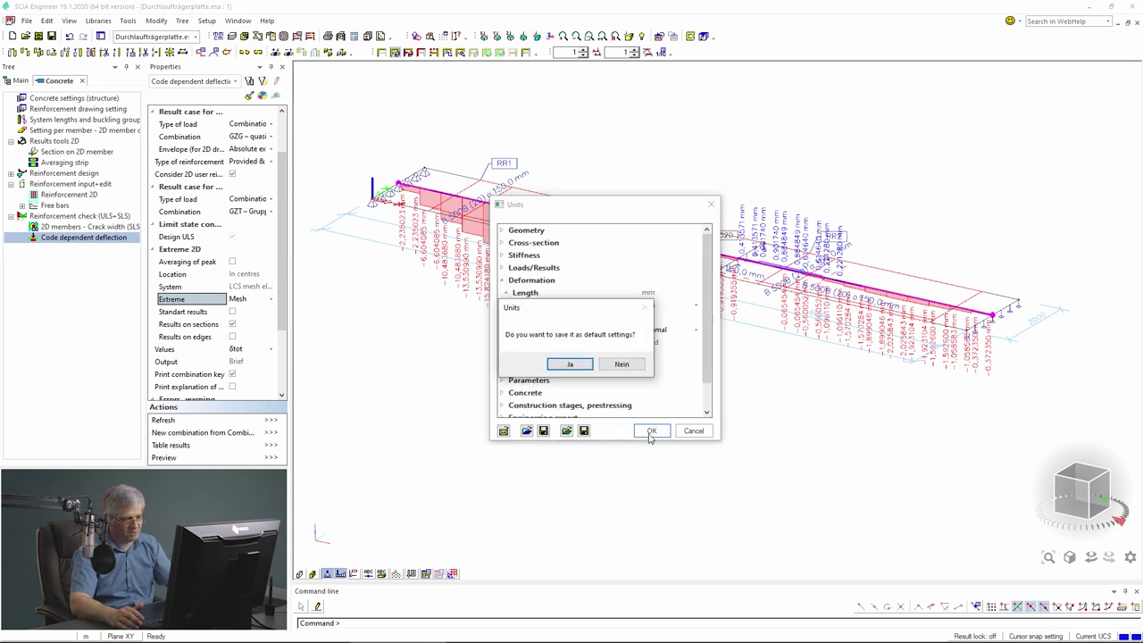
pyautogui.click(585, 364)
pyautogui.click(653, 432)
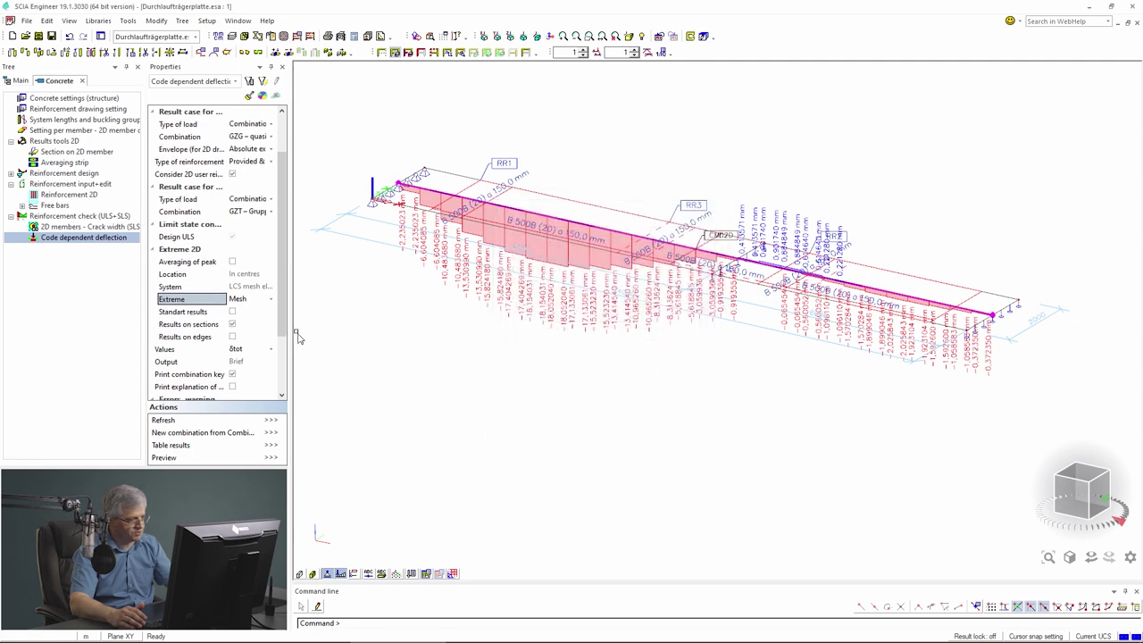
# Step: Refresh the code dependent deflection results along the section with the changed unit settings
pyautogui.moveTo(284, 325); pyautogui.dragTo(280, 384)
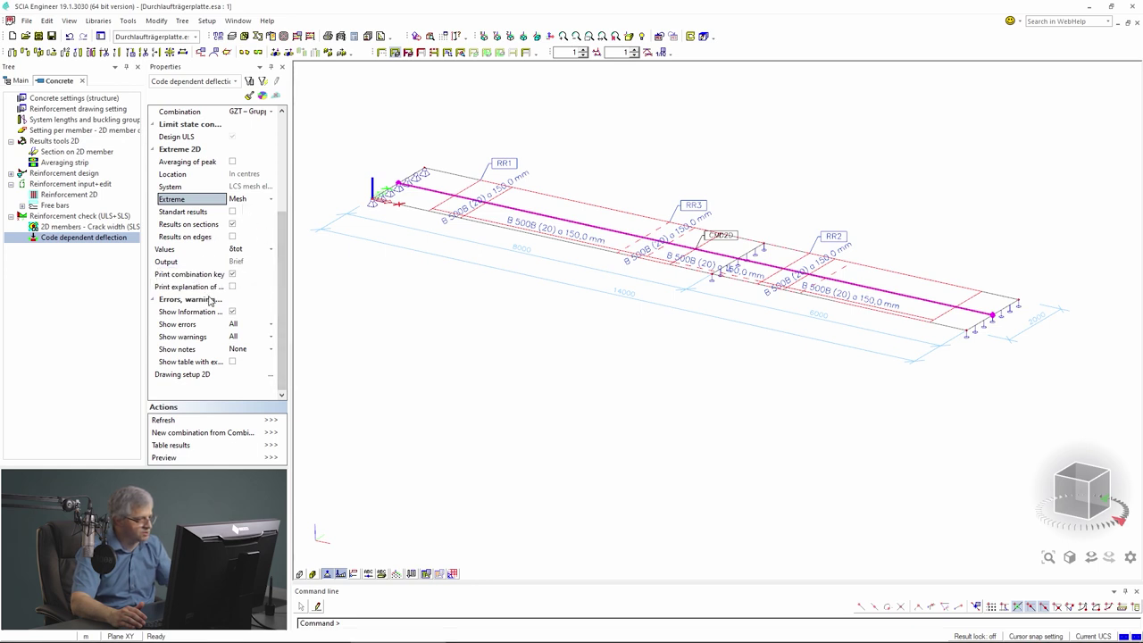
pyautogui.moveTo(282, 286); pyautogui.dragTo(290, 233)
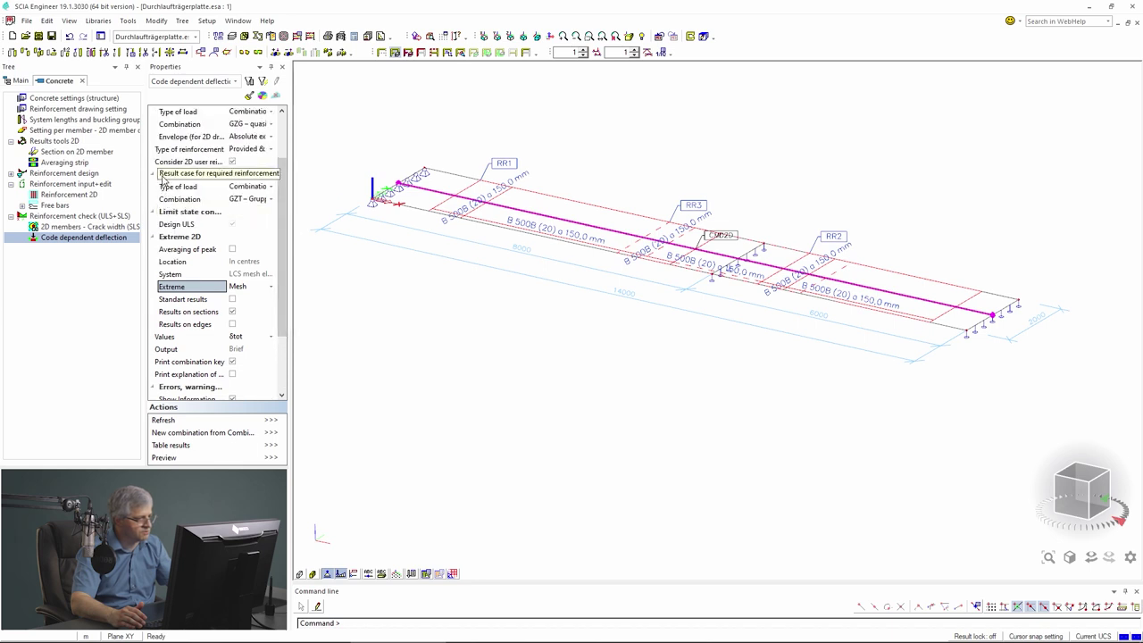
pyautogui.click(266, 420)
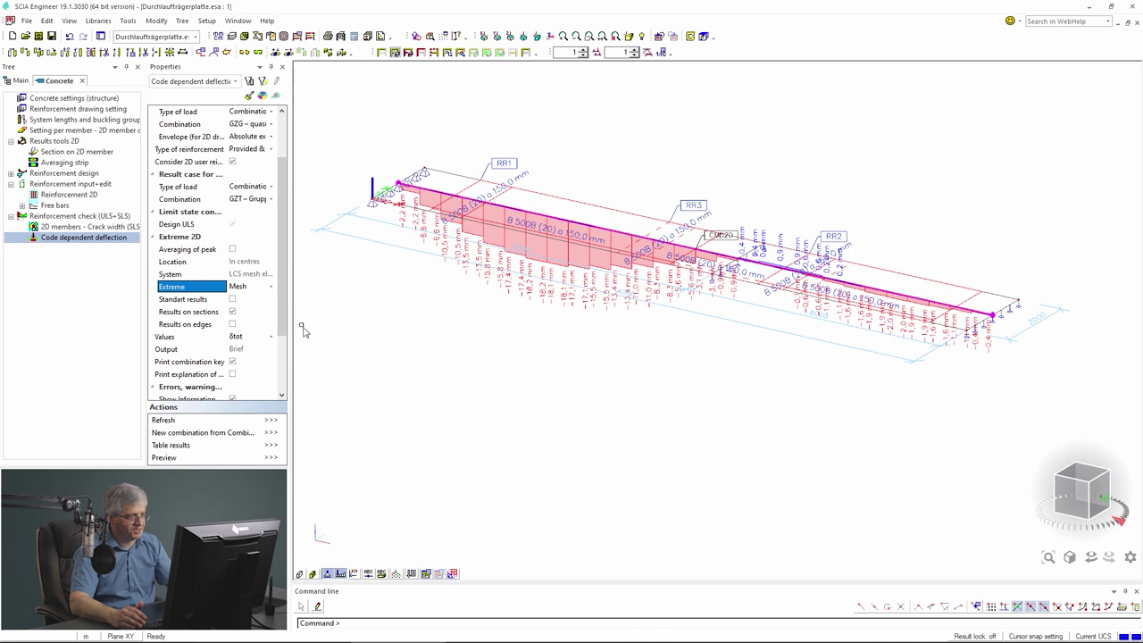
# Step: Open the choice of result values for the code dependent deflection check
pyautogui.click(250, 338)
pyautogui.click(259, 338)
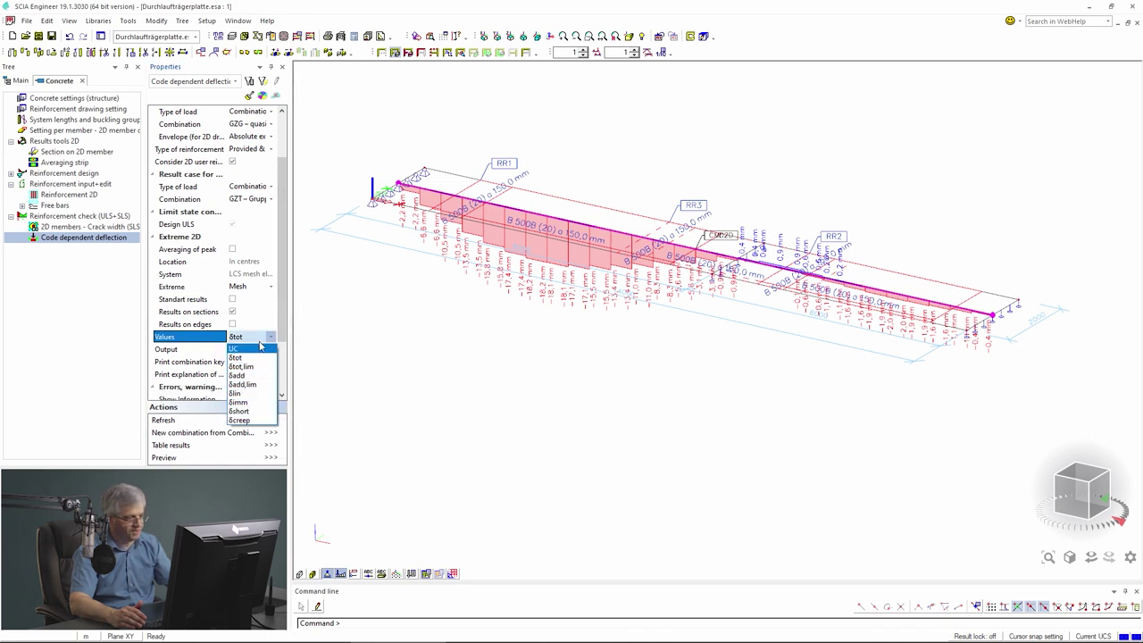